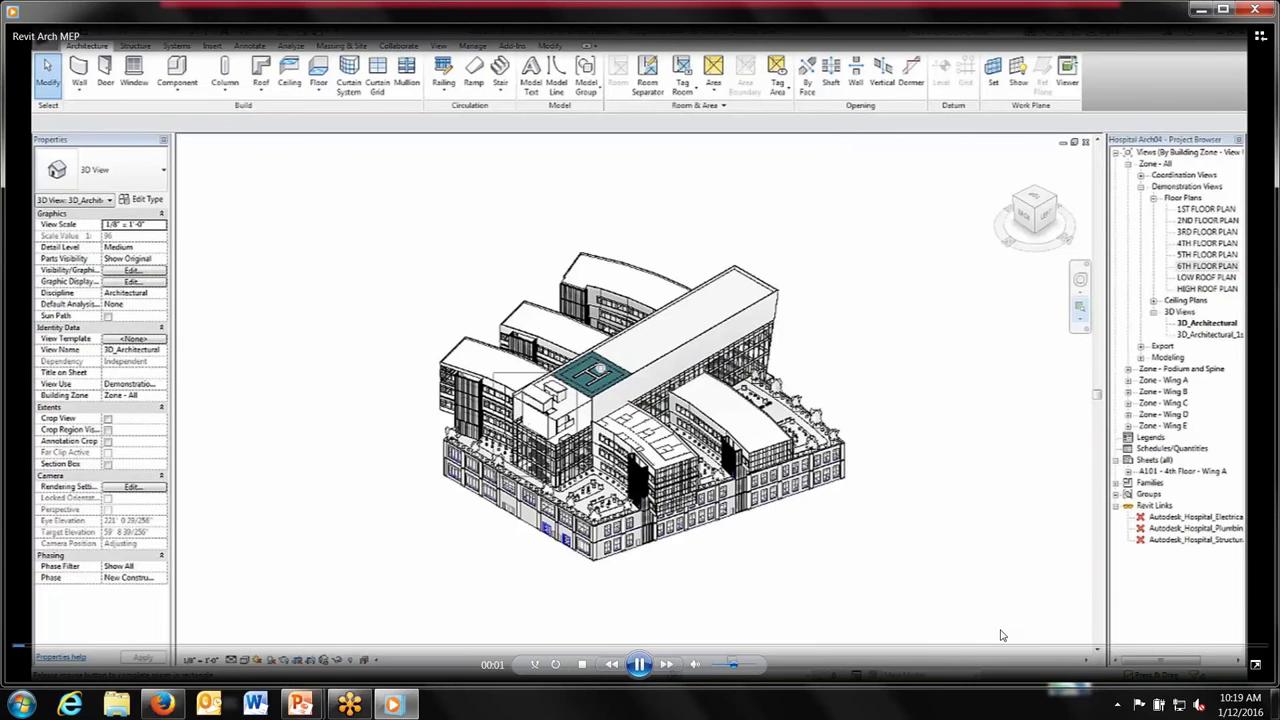
# - Switch the Revit hospital demo video to full-screen playback in Windows Media Player
pyautogui.doubleClick(1002, 635)
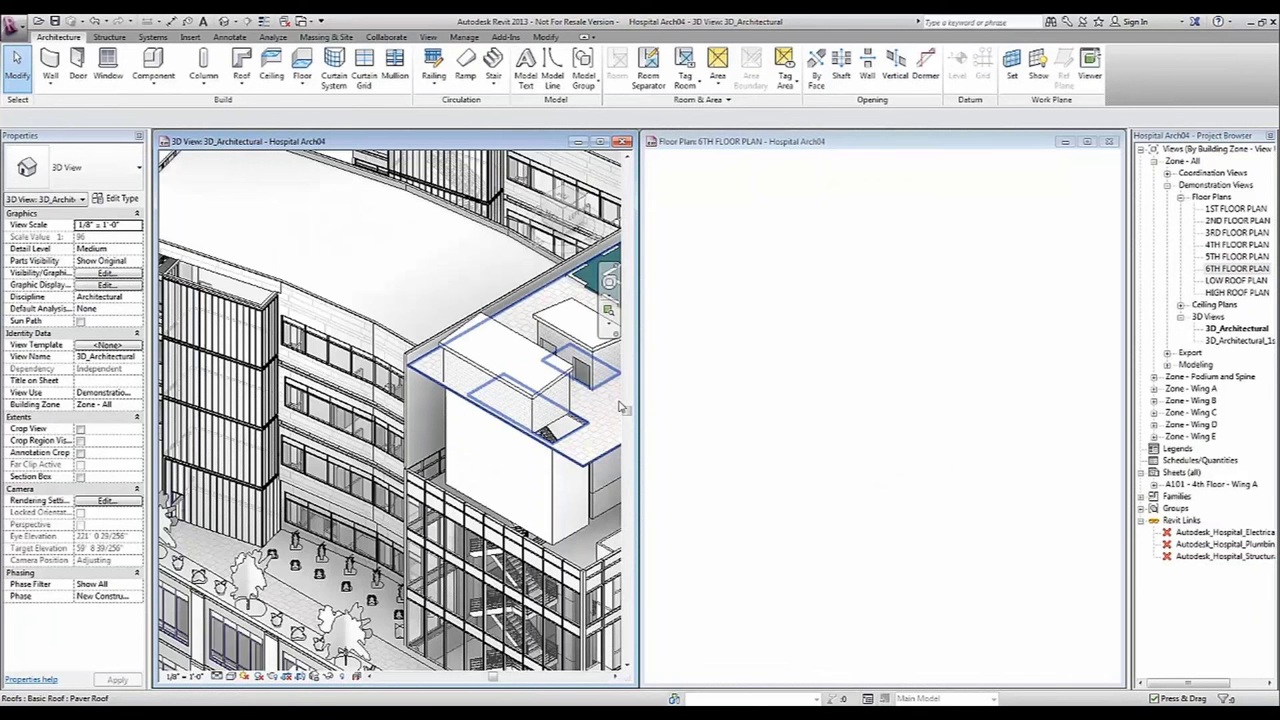
# - Orbit the 3D roof view, then drag the stair-side exterior wall's lower end upward on the 6th floor plan
pyautogui.keyDown('shift'); pyautogui.moveTo(558, 428); pyautogui.dragTo(308, 396, button='middle'); pyautogui.keyUp('shift')
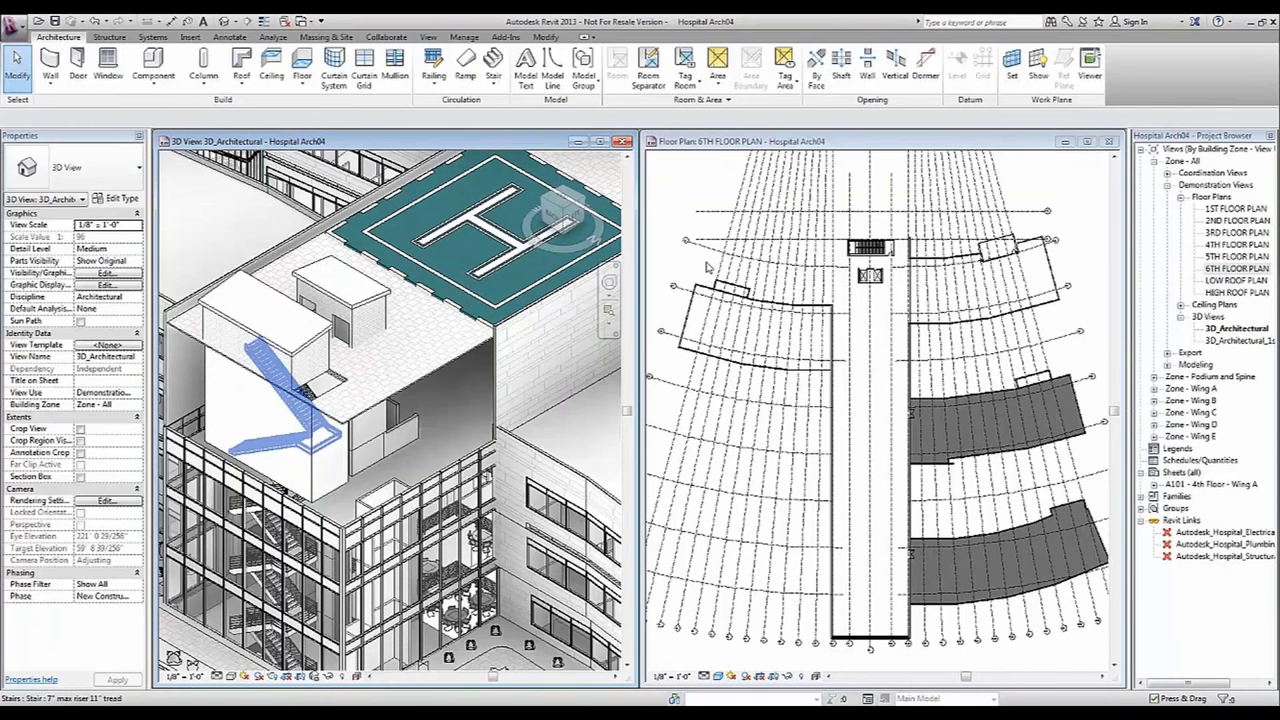
pyautogui.click(706, 267)
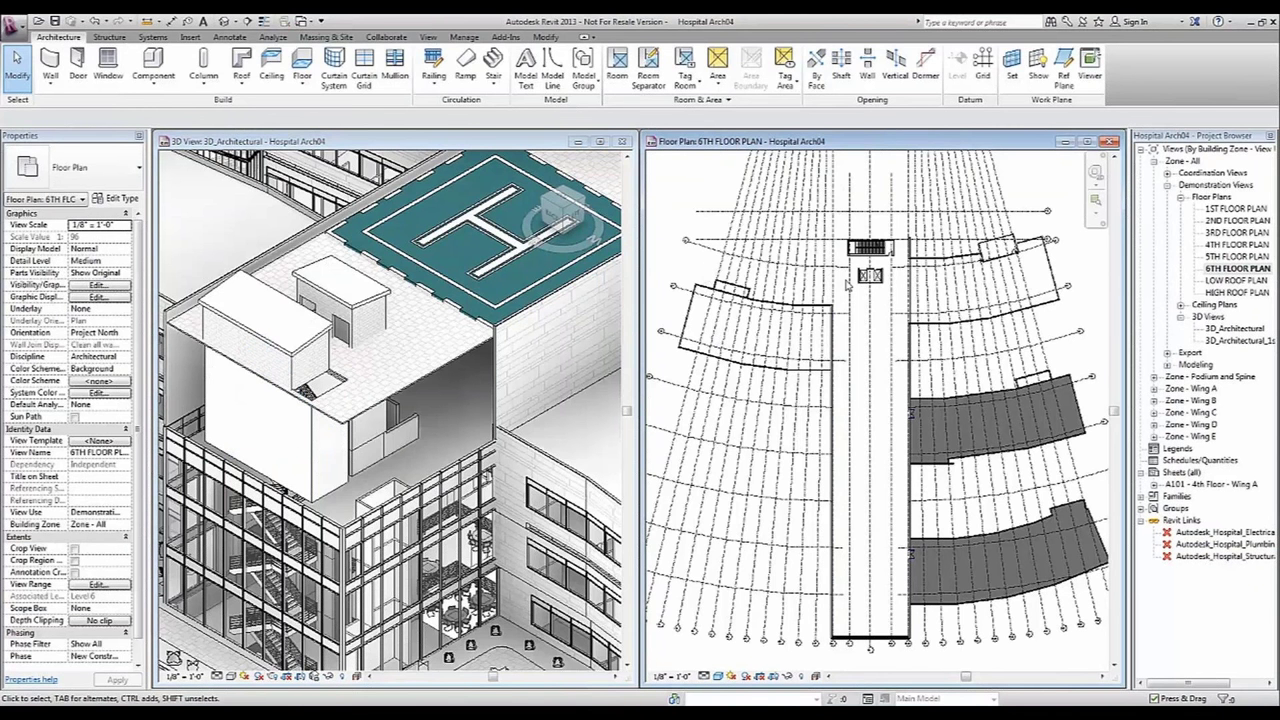
pyautogui.scroll(5, 846, 285)
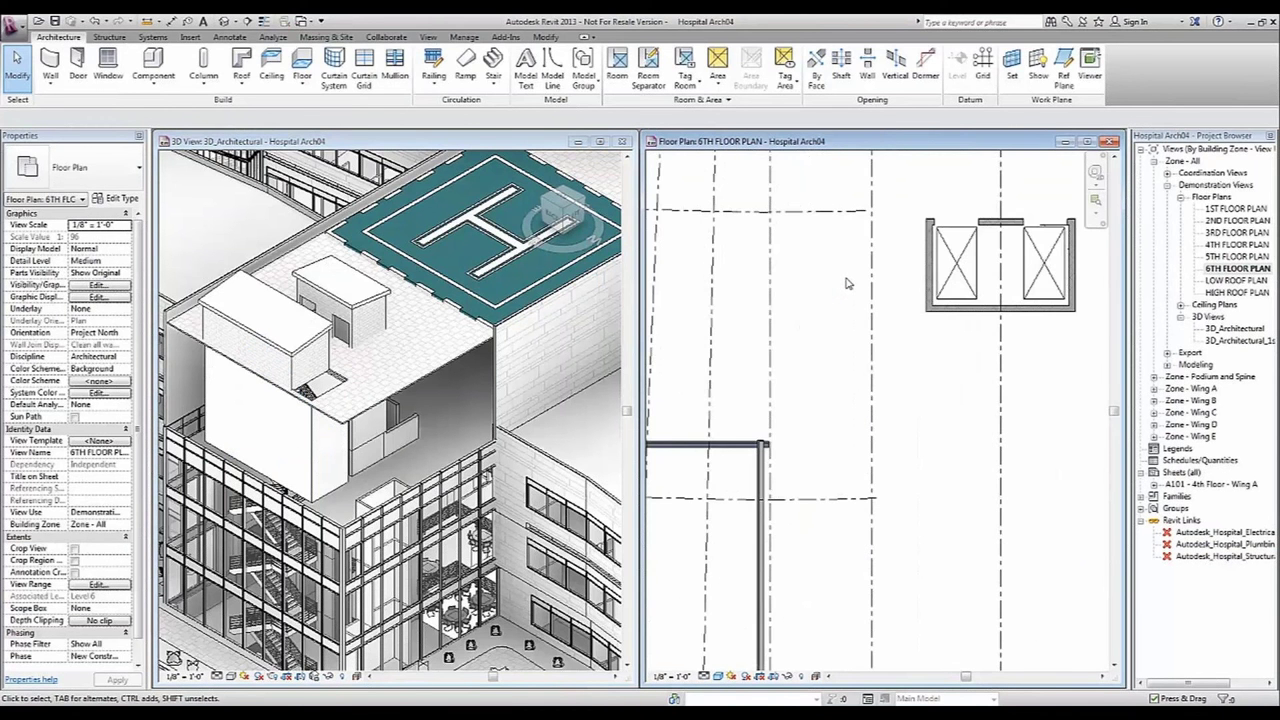
pyautogui.scroll(-3, 846, 285)
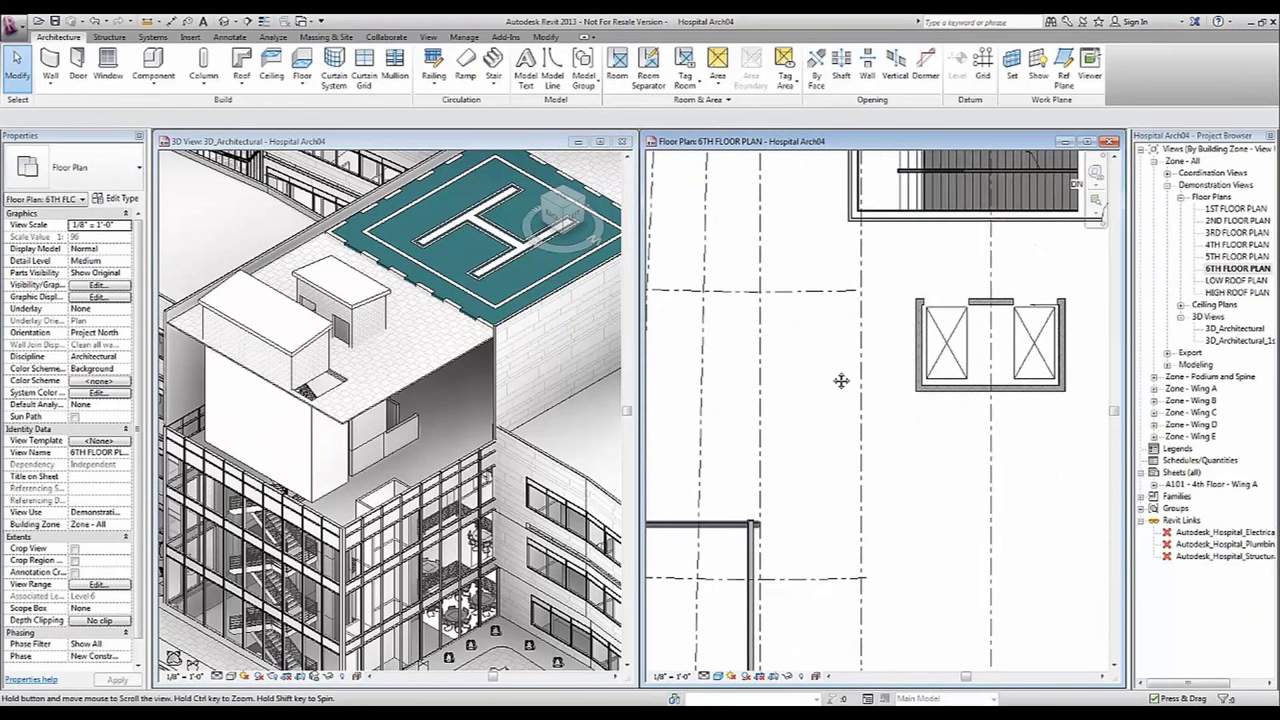
pyautogui.scroll(3, 843, 380)
pyautogui.click(712, 590)
pyautogui.moveTo(712, 588); pyautogui.dragTo(710, 370)
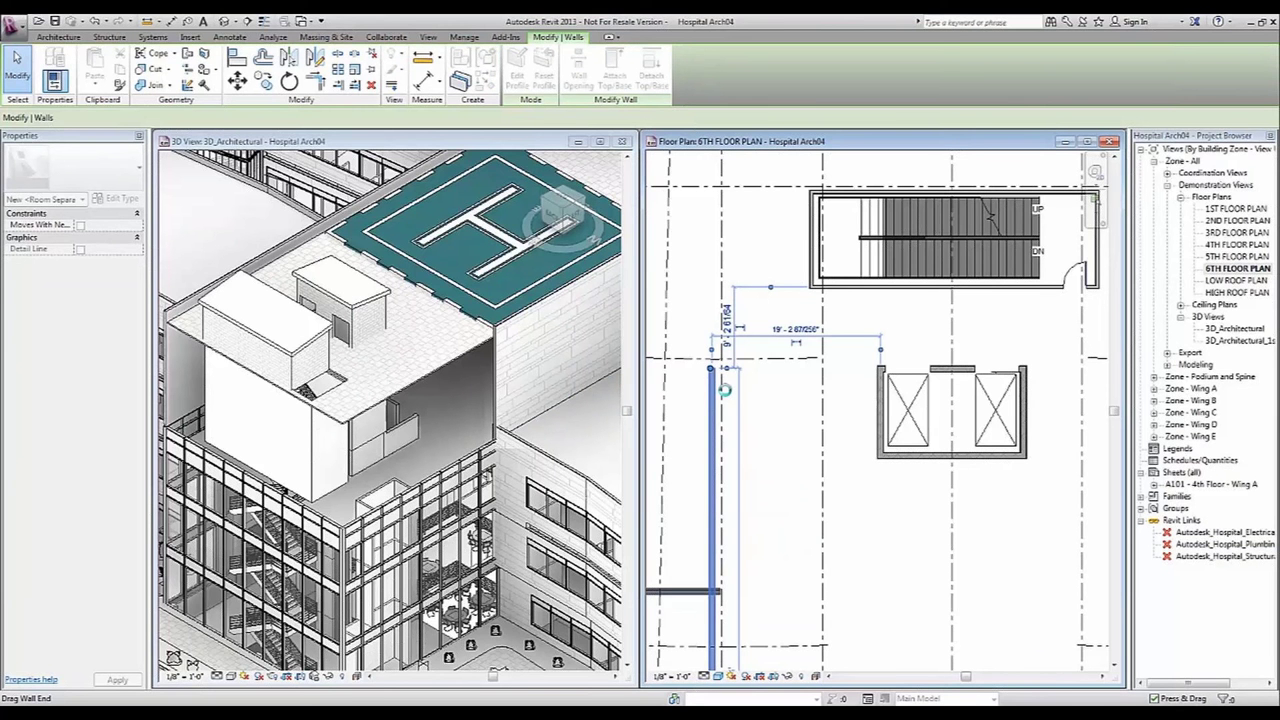
# - Draw a matching exterior wall above the stair using Create Similar
pyautogui.scroll(-1, 906, 432)
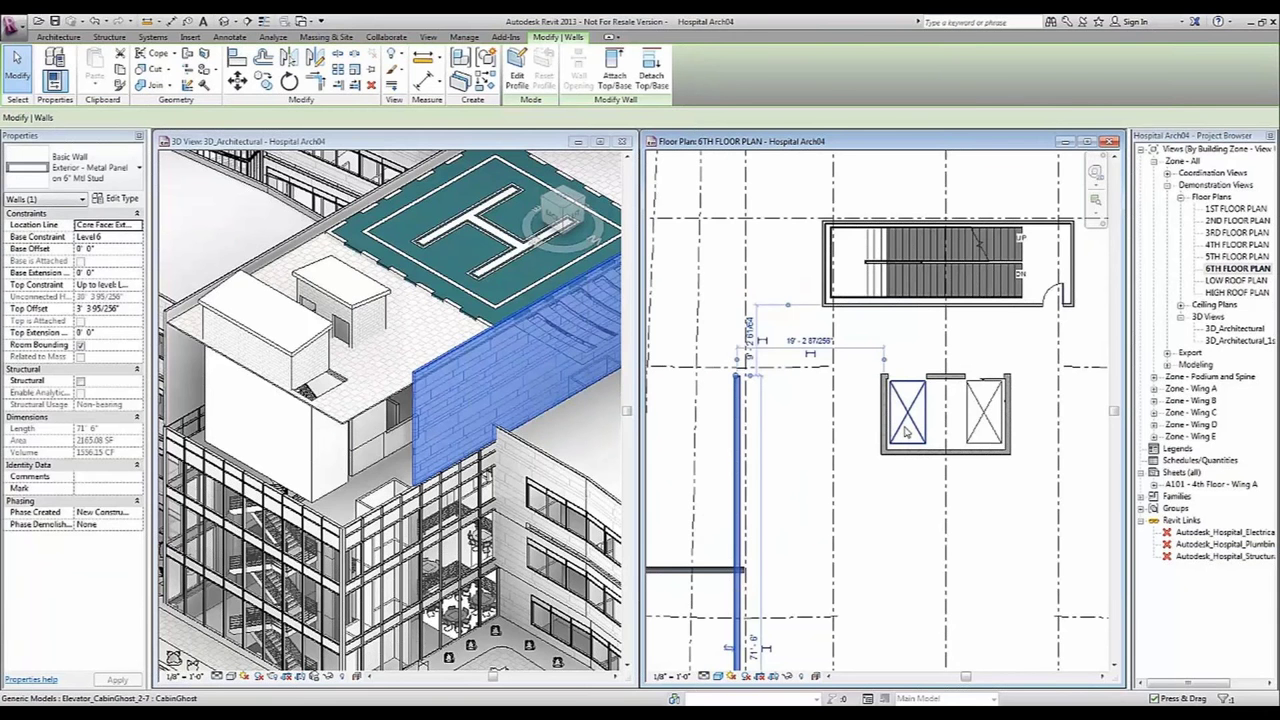
pyautogui.rightClick(1095, 286)
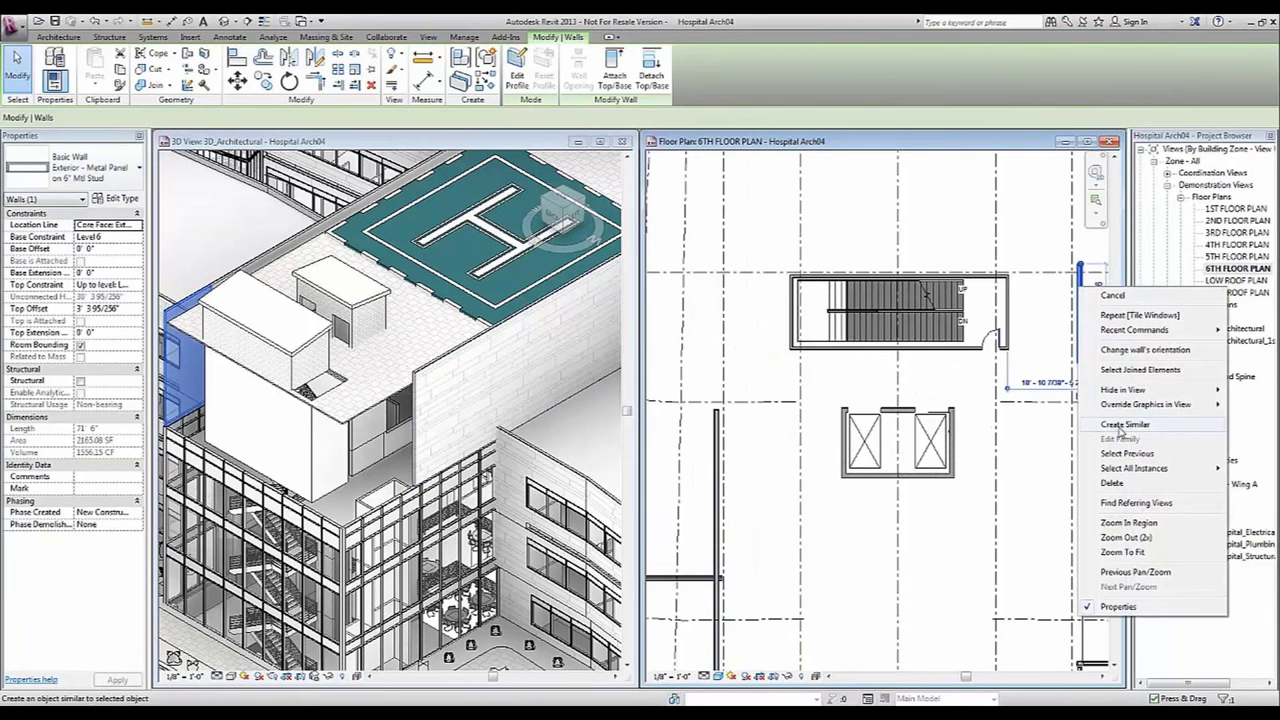
pyautogui.click(1124, 424)
pyautogui.click(1078, 264)
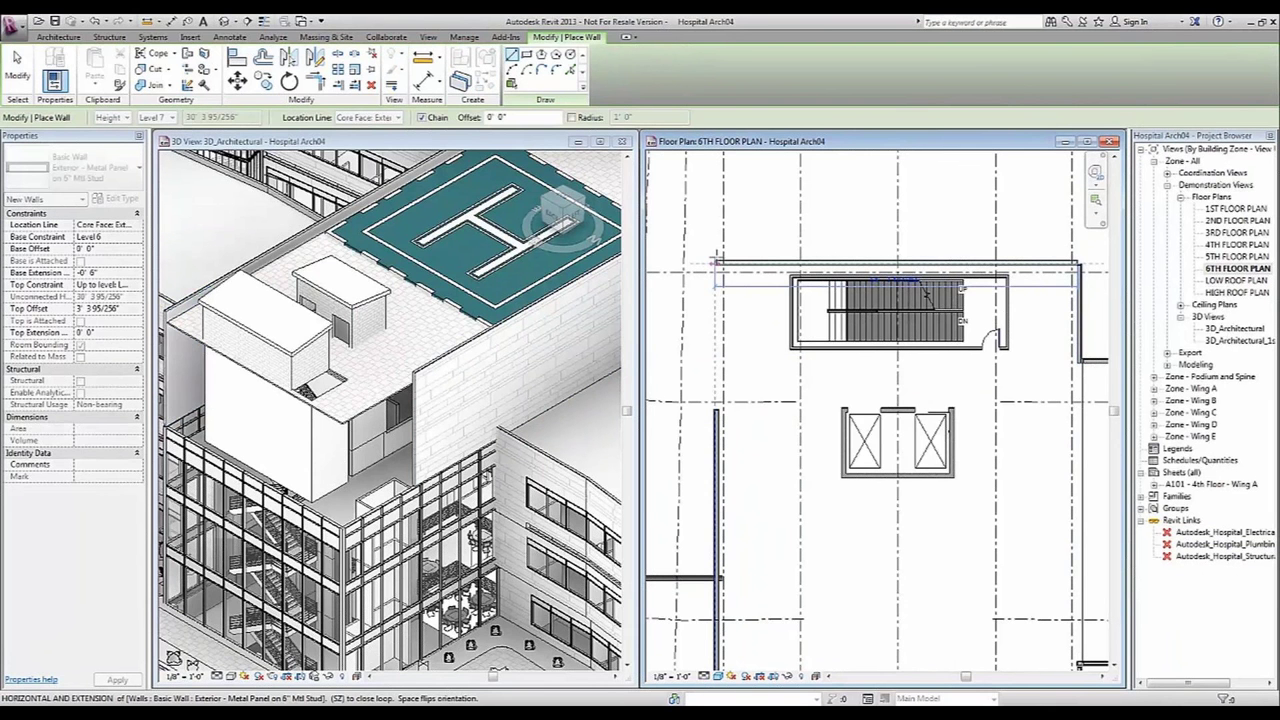
pyautogui.click(715, 263)
pyautogui.press('Escape')
pyautogui.press('Escape')
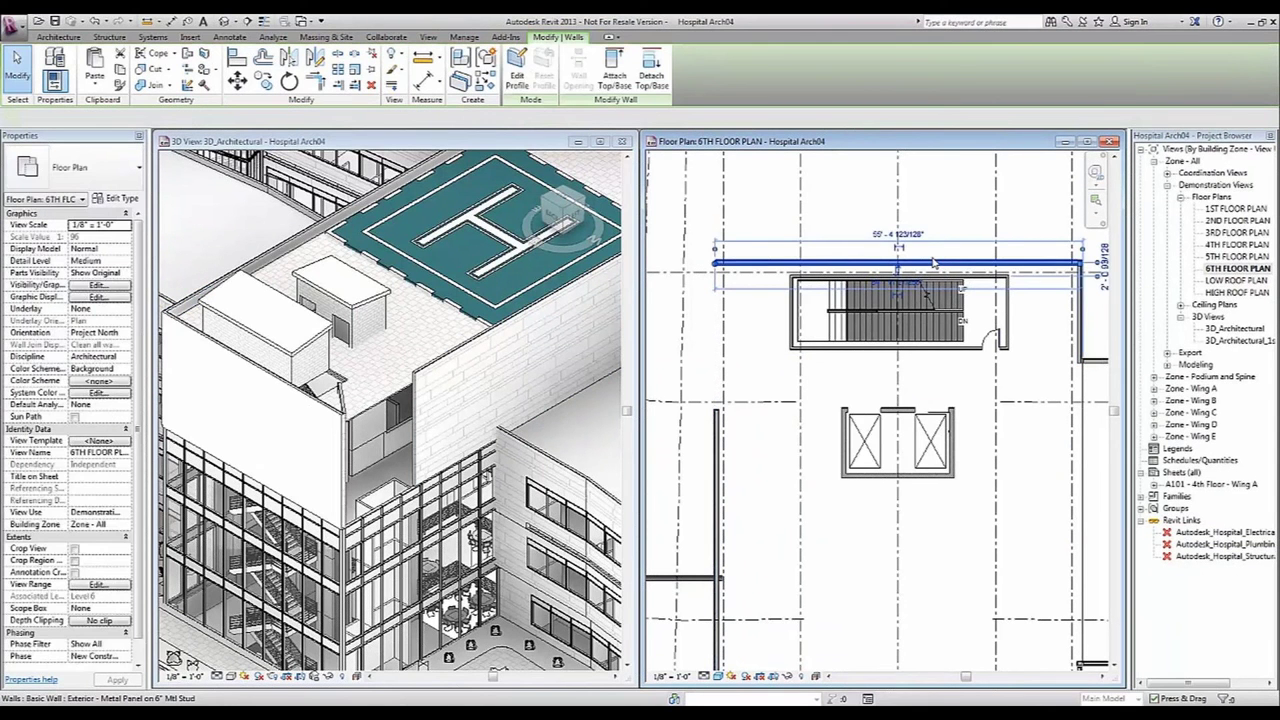
# - Extend the left vertical wall up to join the new wall
pyautogui.click(933, 263)
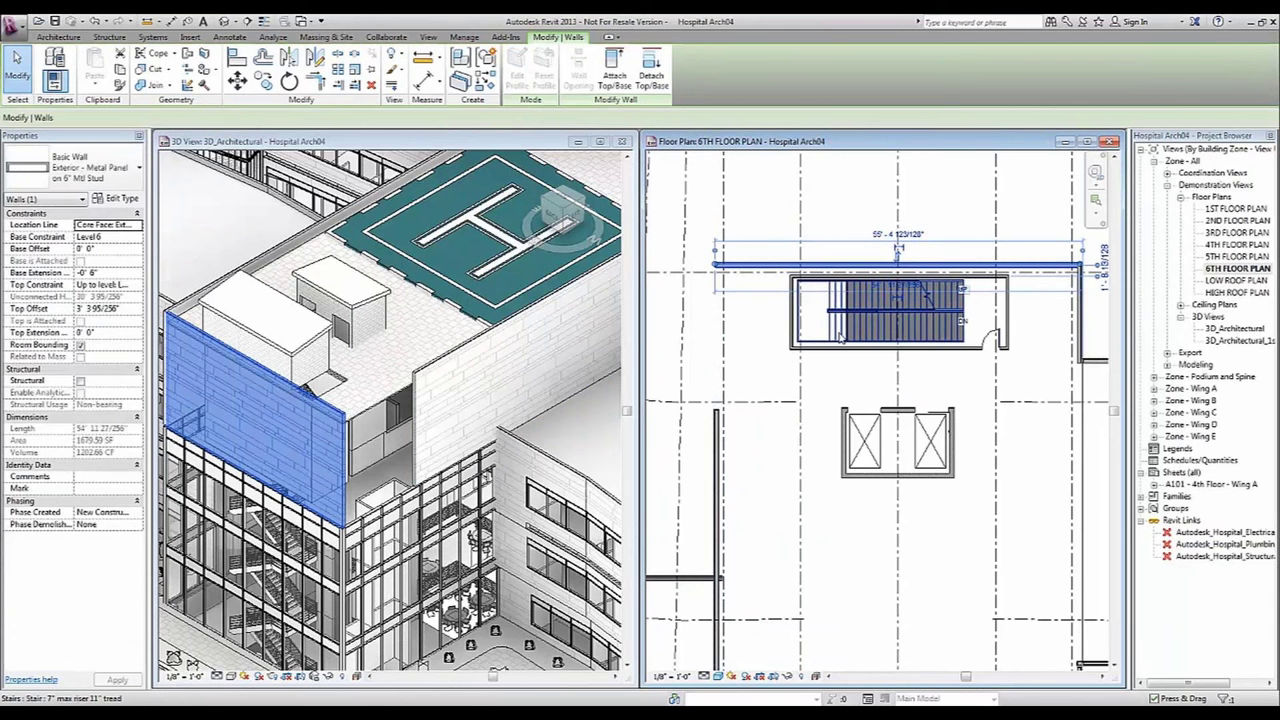
pyautogui.click(716, 412)
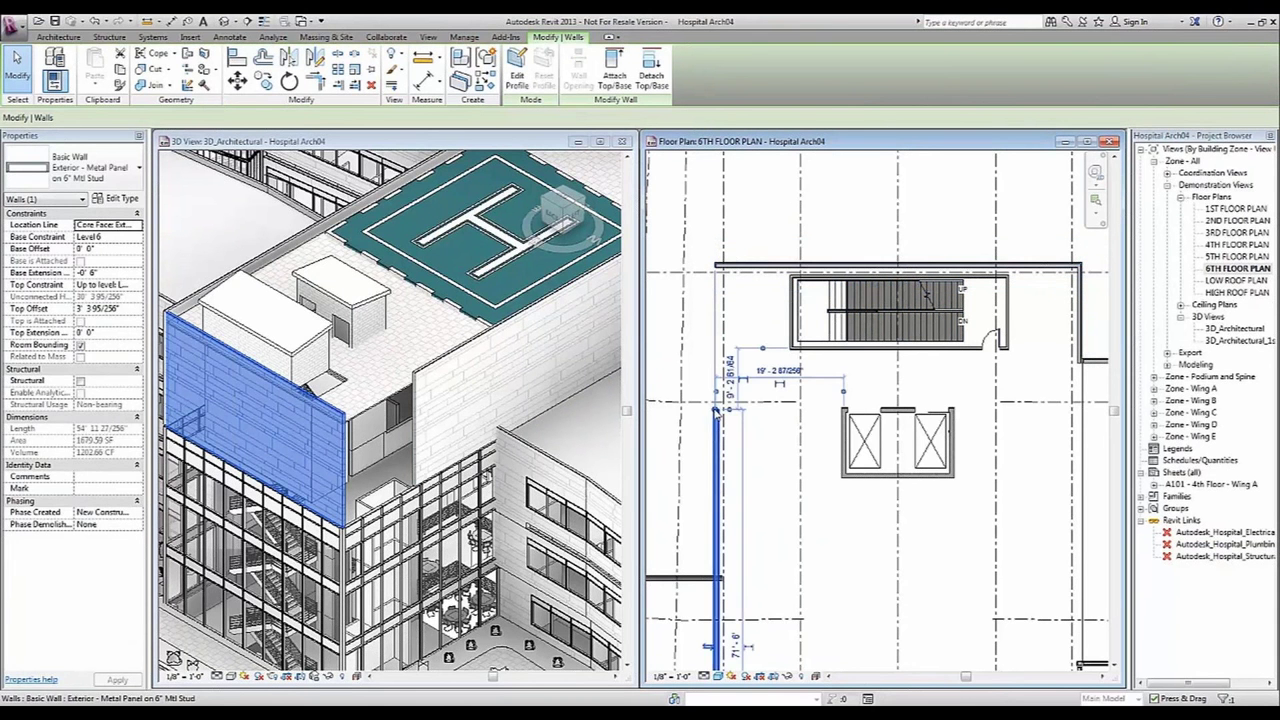
pyautogui.moveTo(716, 412); pyautogui.dragTo(716, 268)
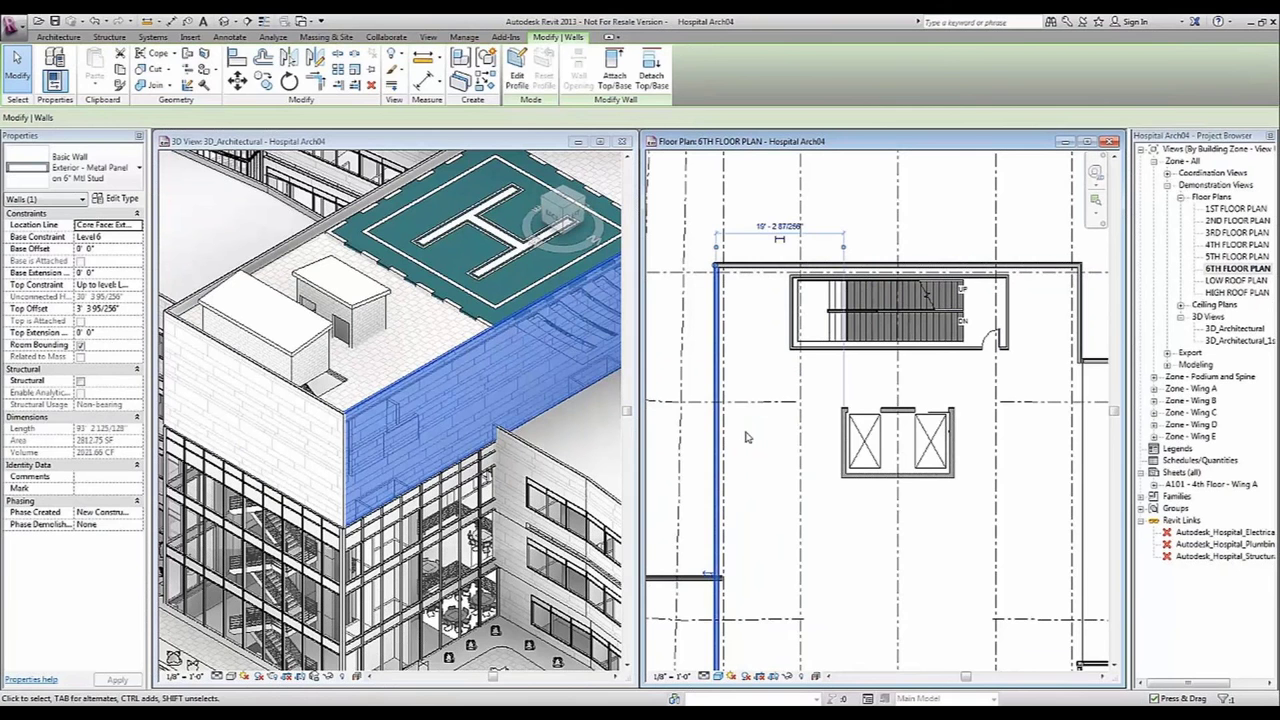
pyautogui.click(756, 551)
pyautogui.moveTo(756, 551); pyautogui.dragTo(810, 290, button='middle')
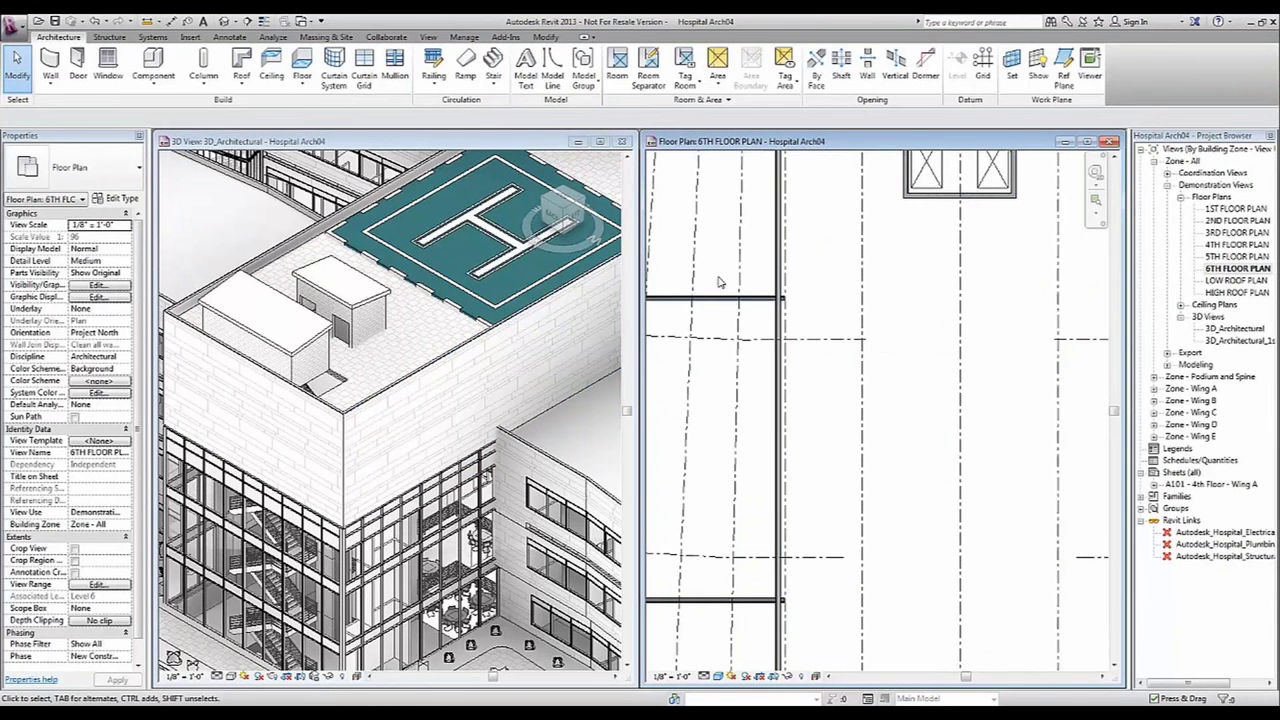
# - Select the new exterior wall in the 3D view and start placing a Double-Flush 6'-0" x 7'-0" door
pyautogui.click(420, 426)
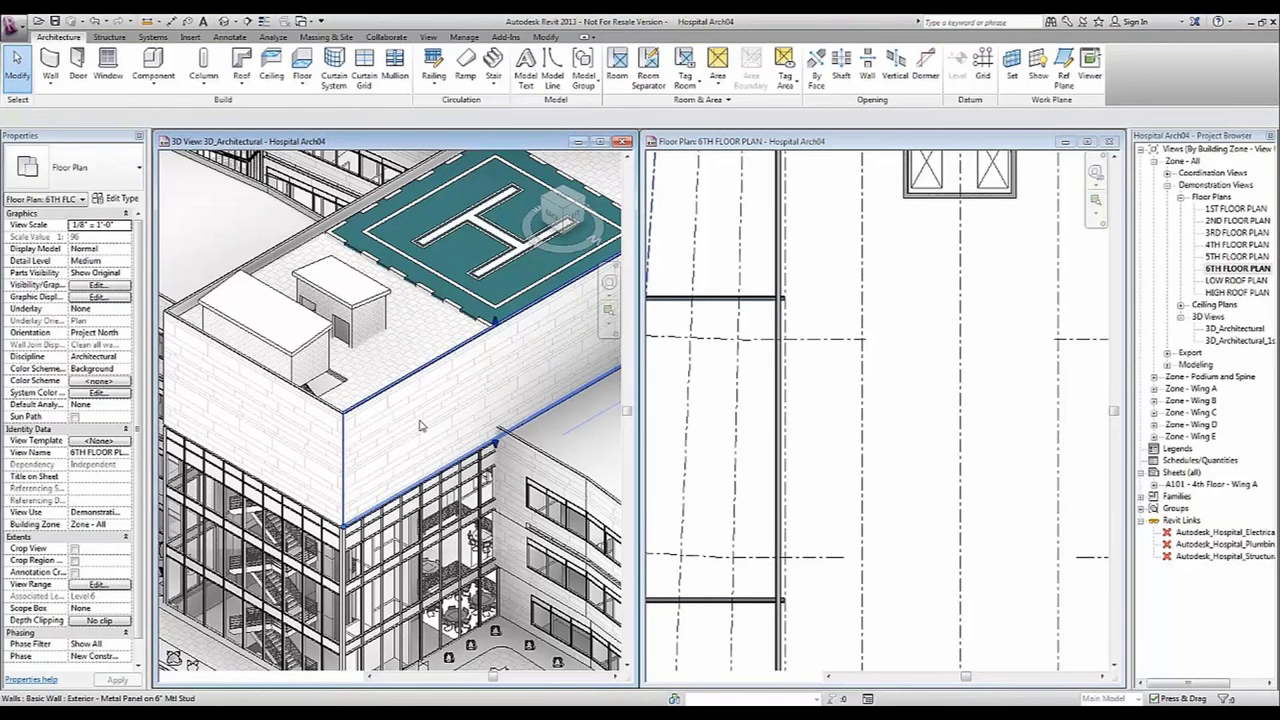
pyautogui.click(420, 426)
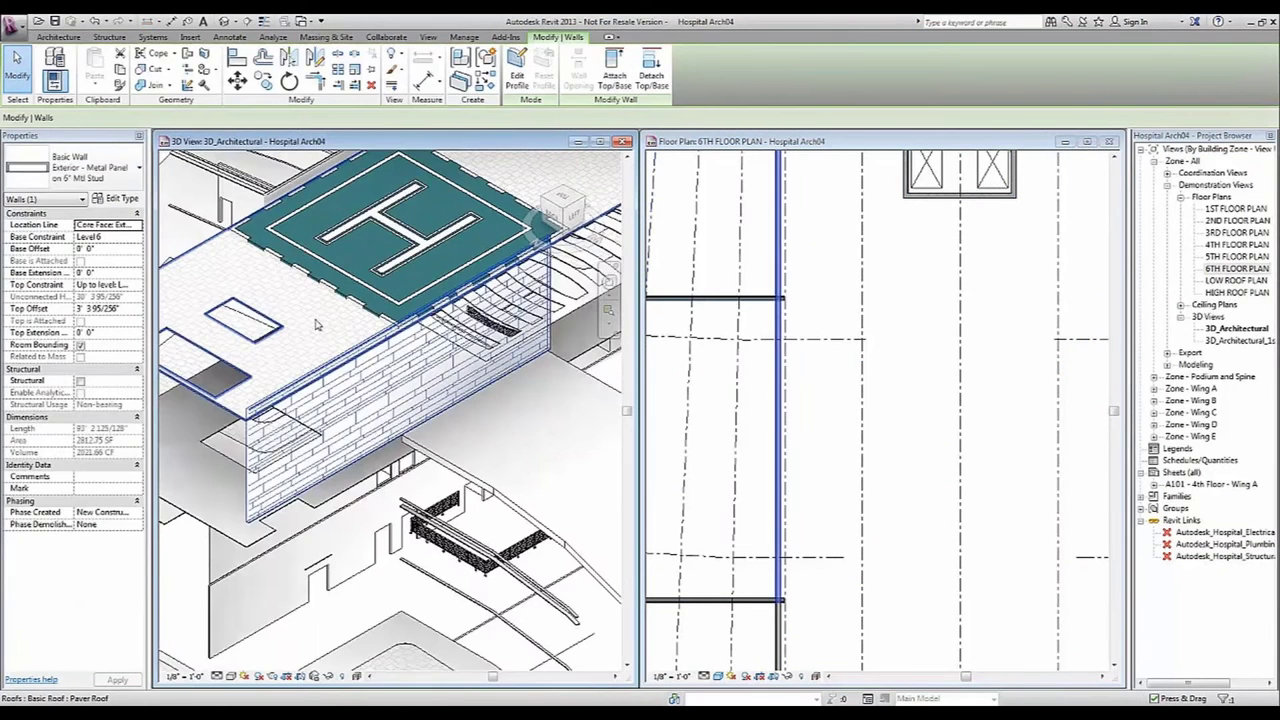
pyautogui.click(58, 37)
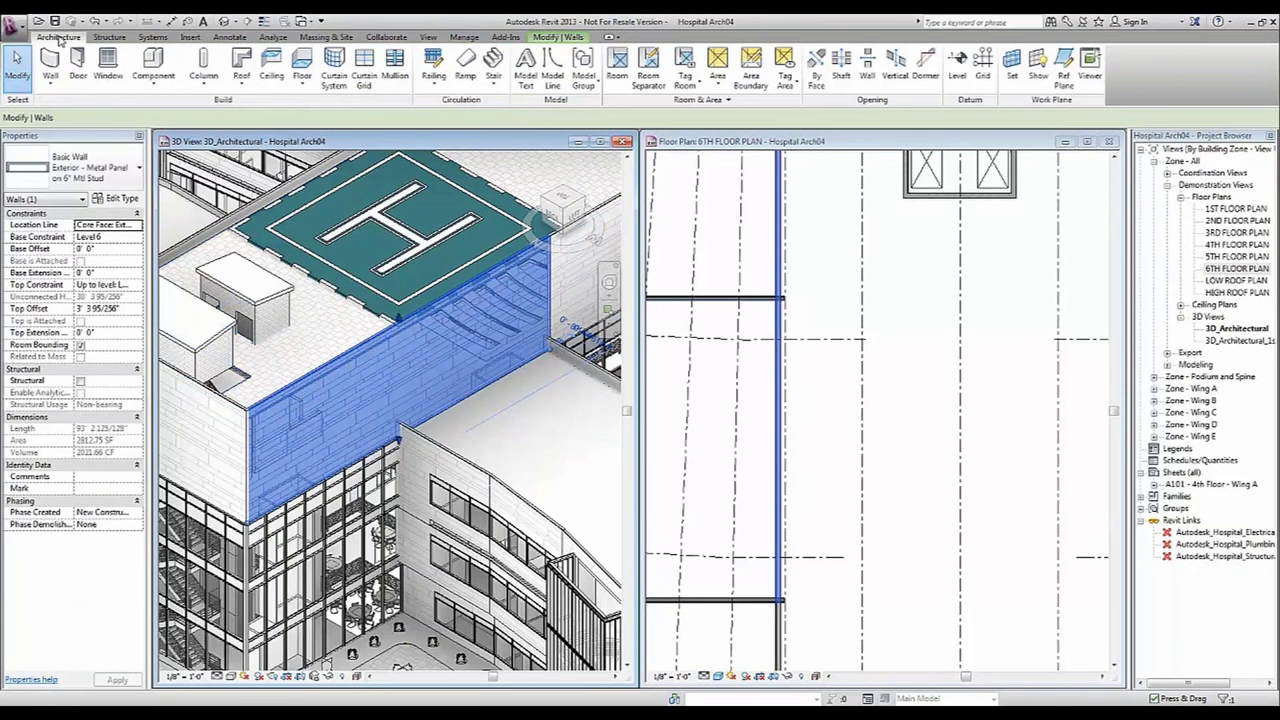
pyautogui.click(78, 64)
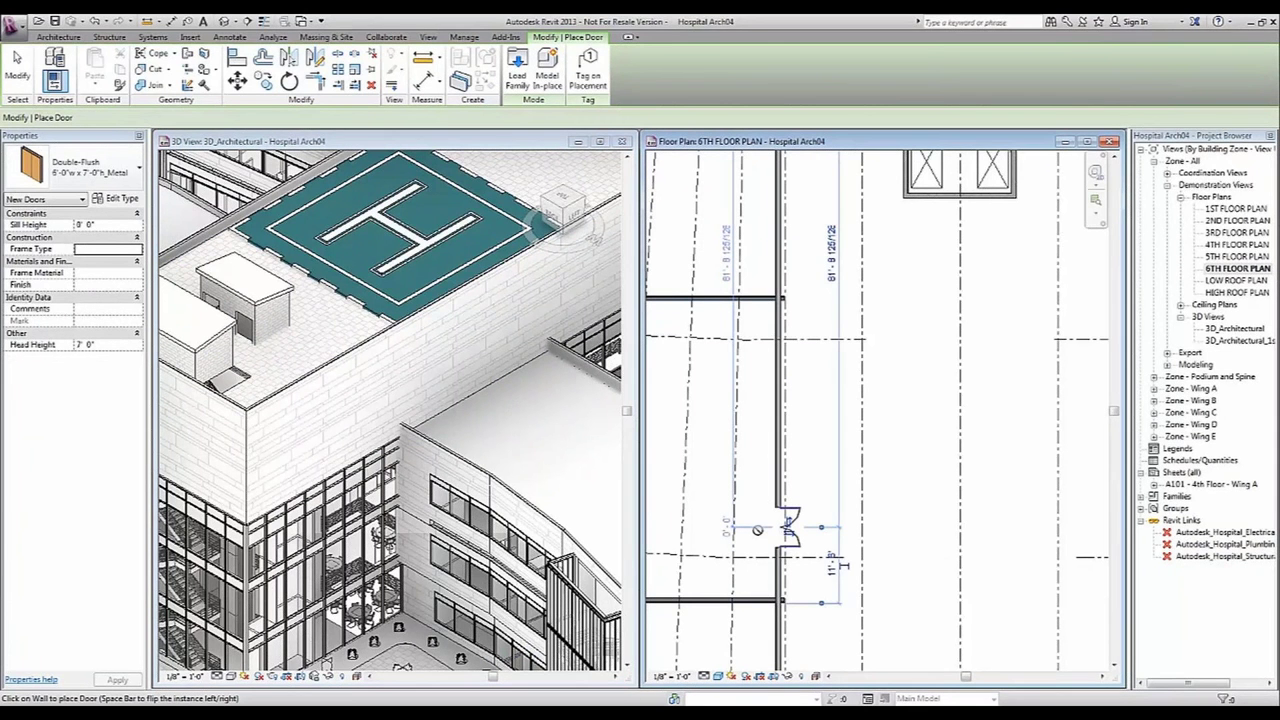
# - Place the Double-Flush door in the new wall, slide it up along the wall, and maximize the 3D view
pyautogui.click(757, 530)
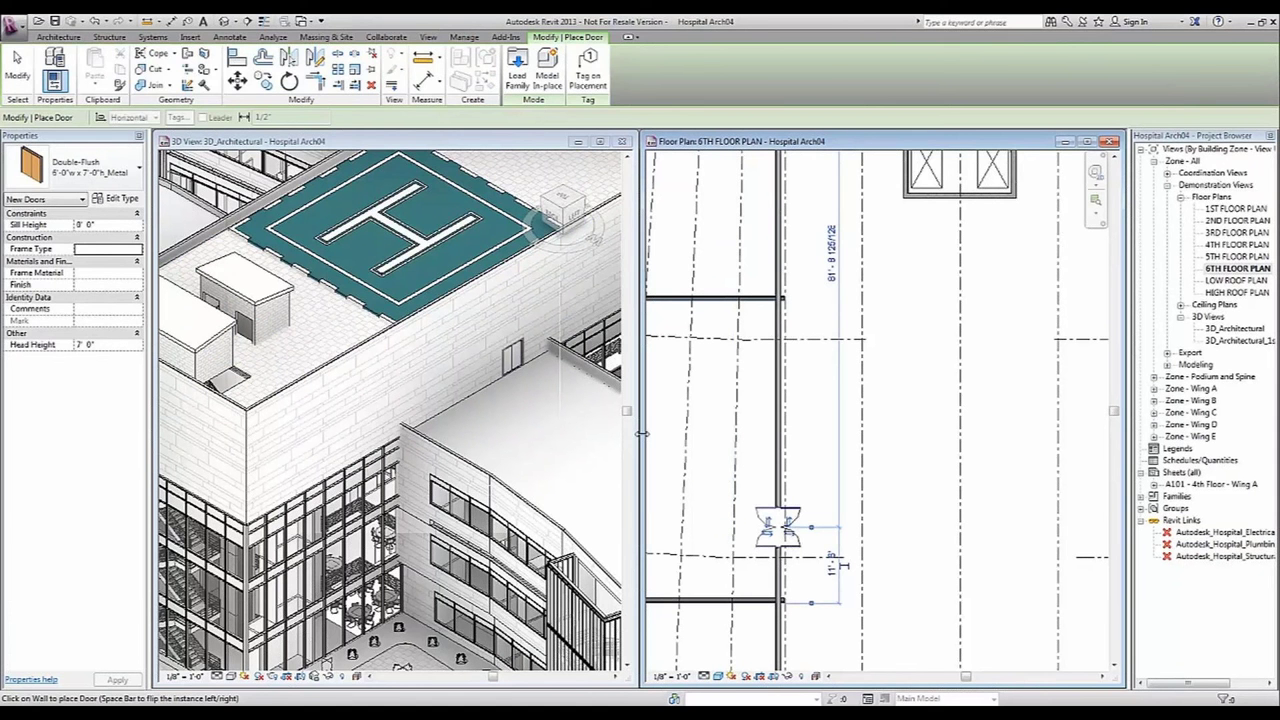
pyautogui.press('Escape')
pyautogui.press('Escape')
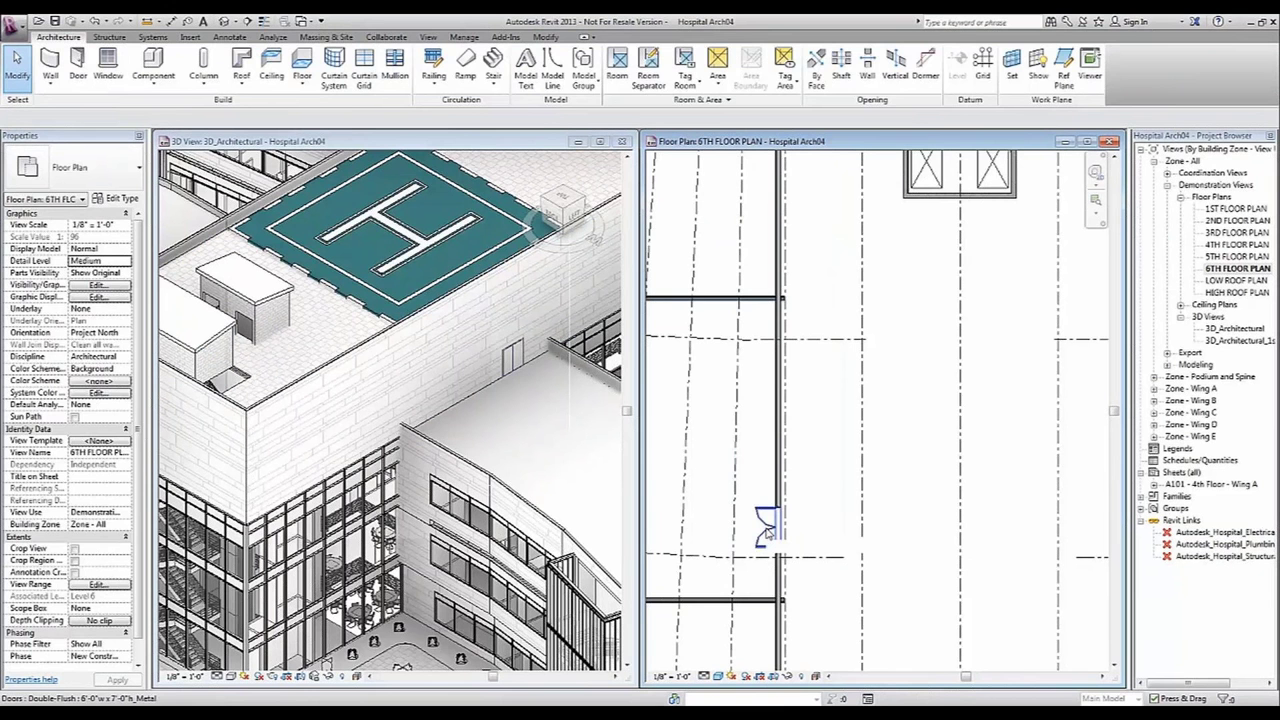
pyautogui.moveTo(768, 532); pyautogui.dragTo(763, 405)
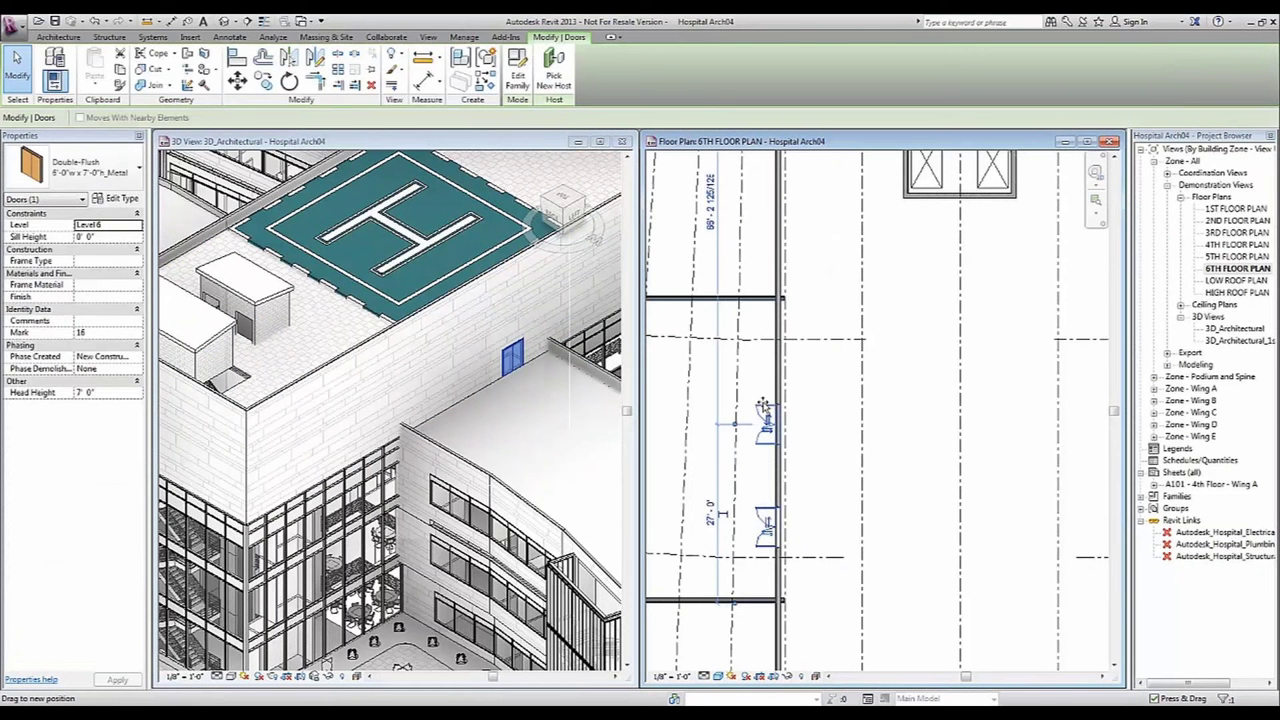
pyautogui.moveTo(763, 405); pyautogui.dragTo(764, 396)
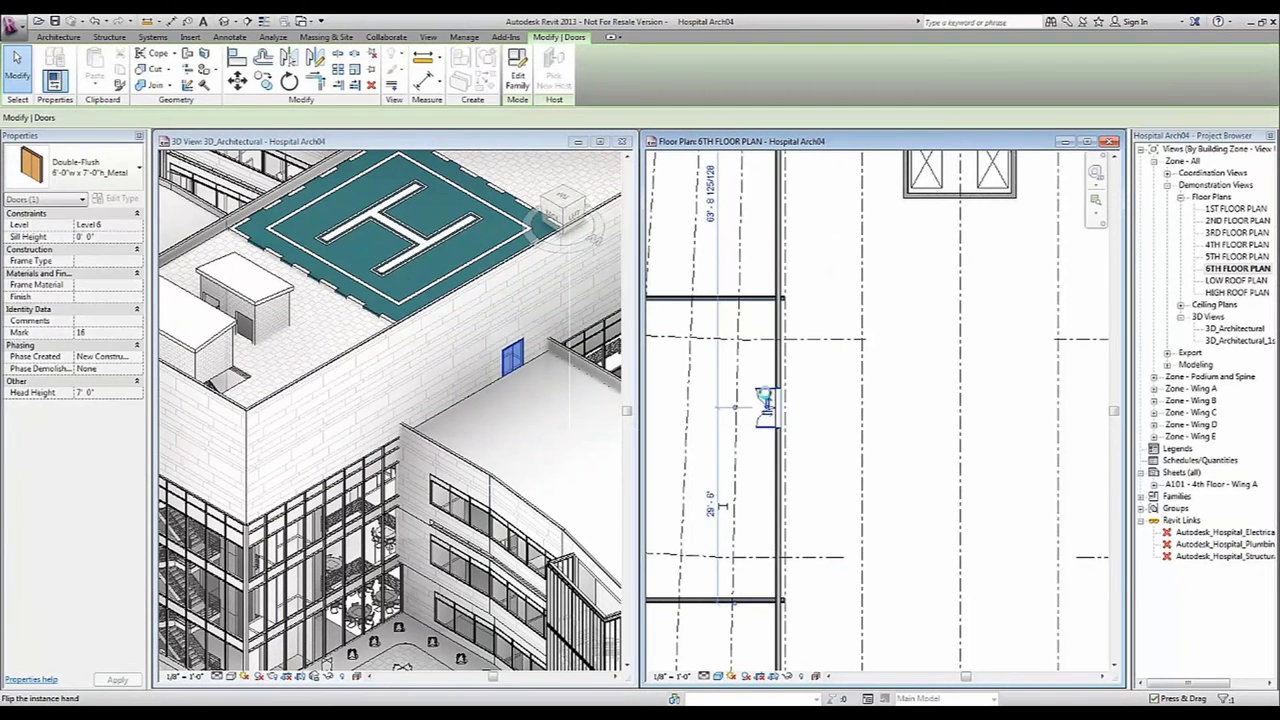
pyautogui.click(600, 143)
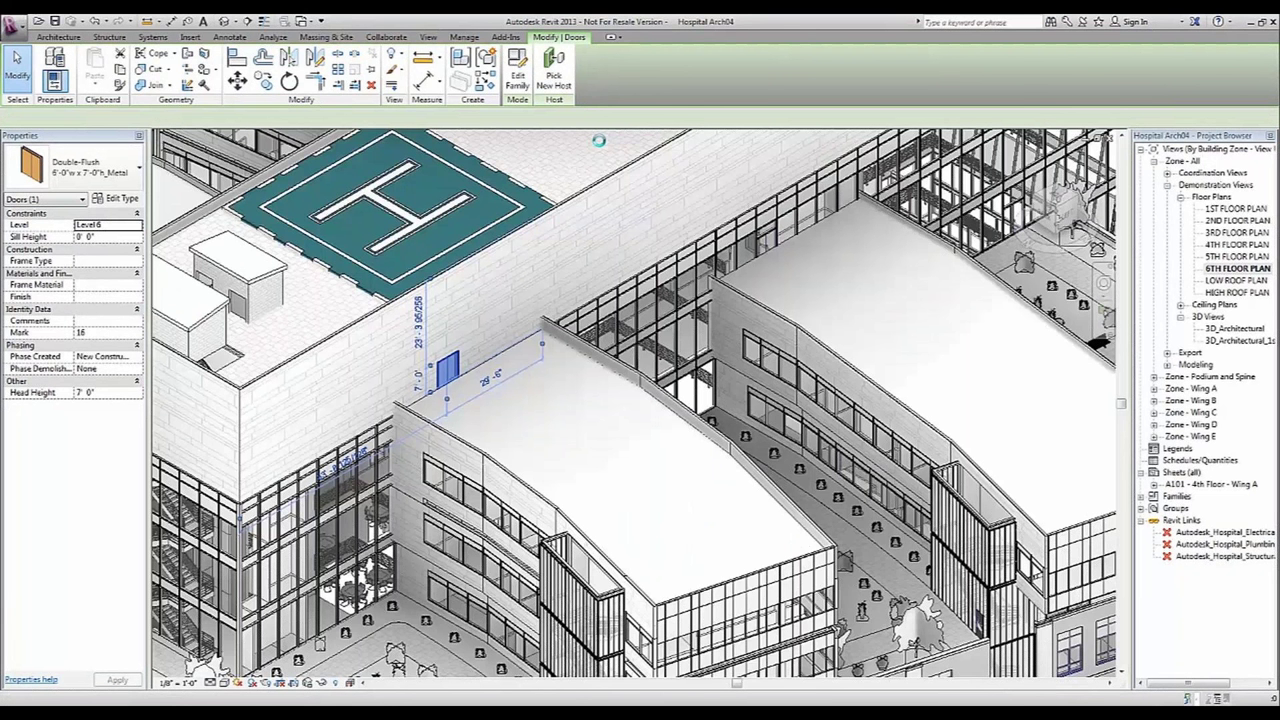
# - Zoom the 3D view to fit, then turn on Shadows and Sun Path
pyautogui.press('z')
pyautogui.press('f')
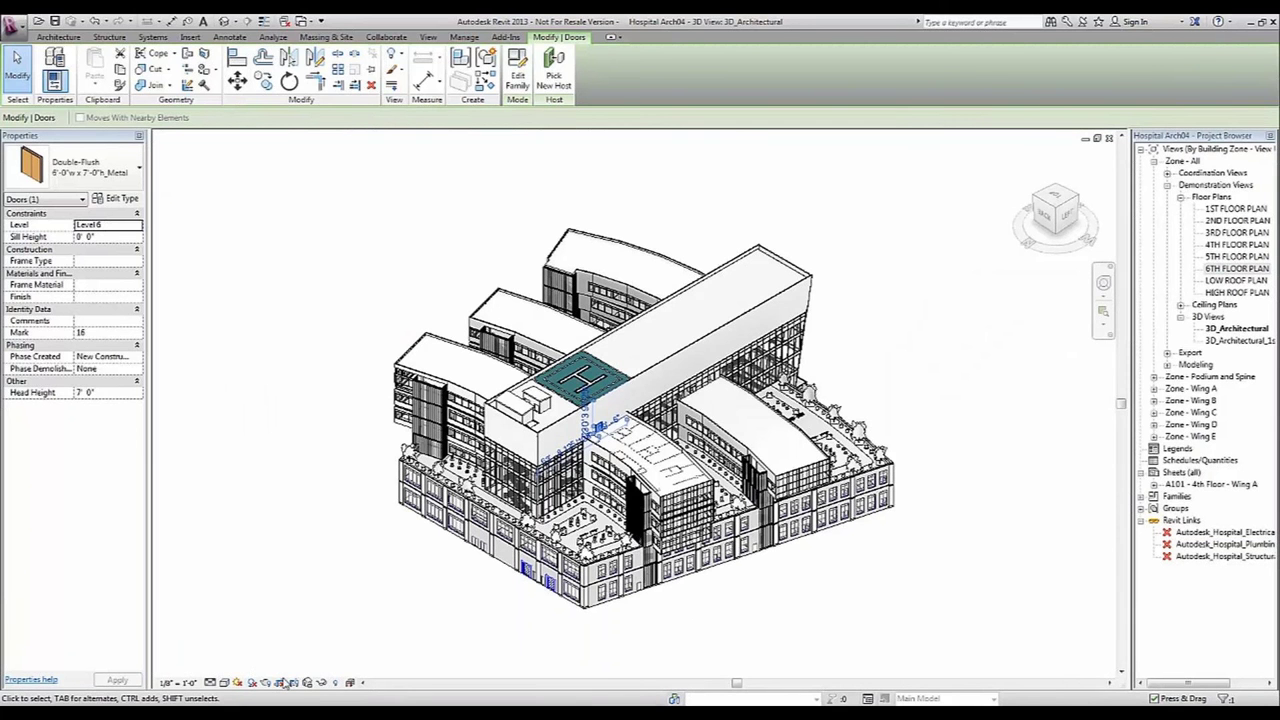
pyautogui.click(251, 682)
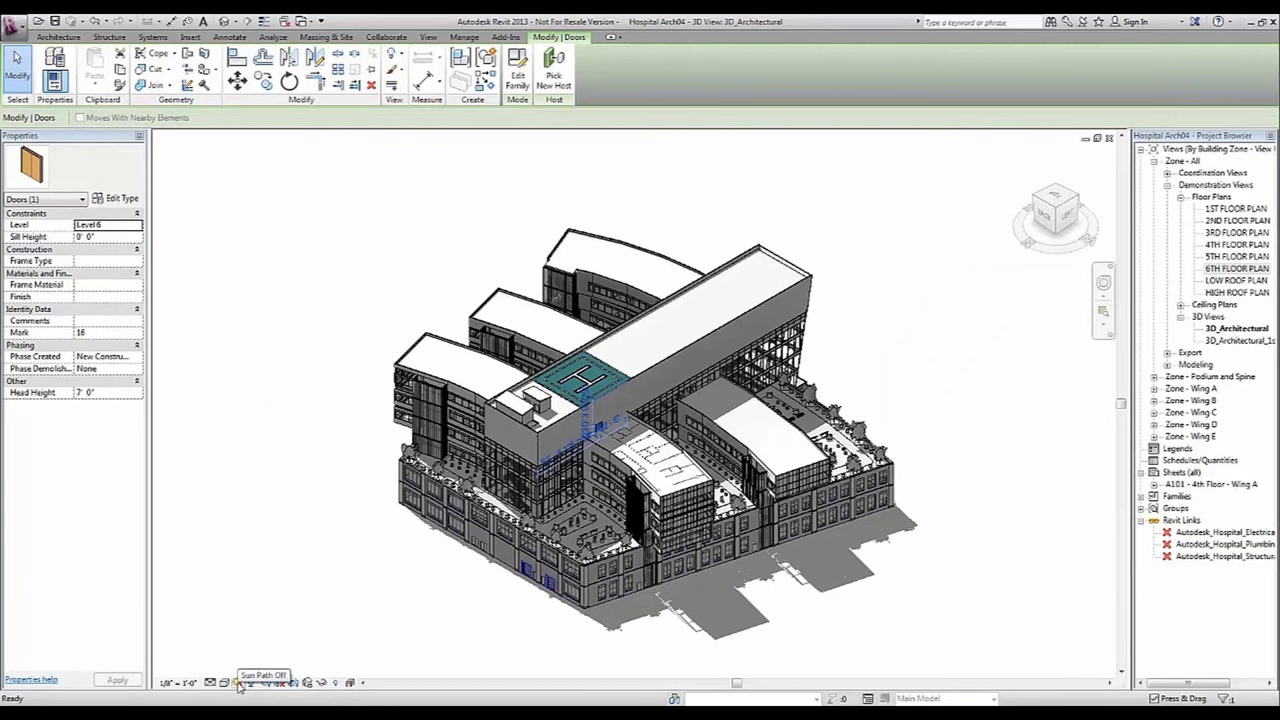
pyautogui.click(239, 683)
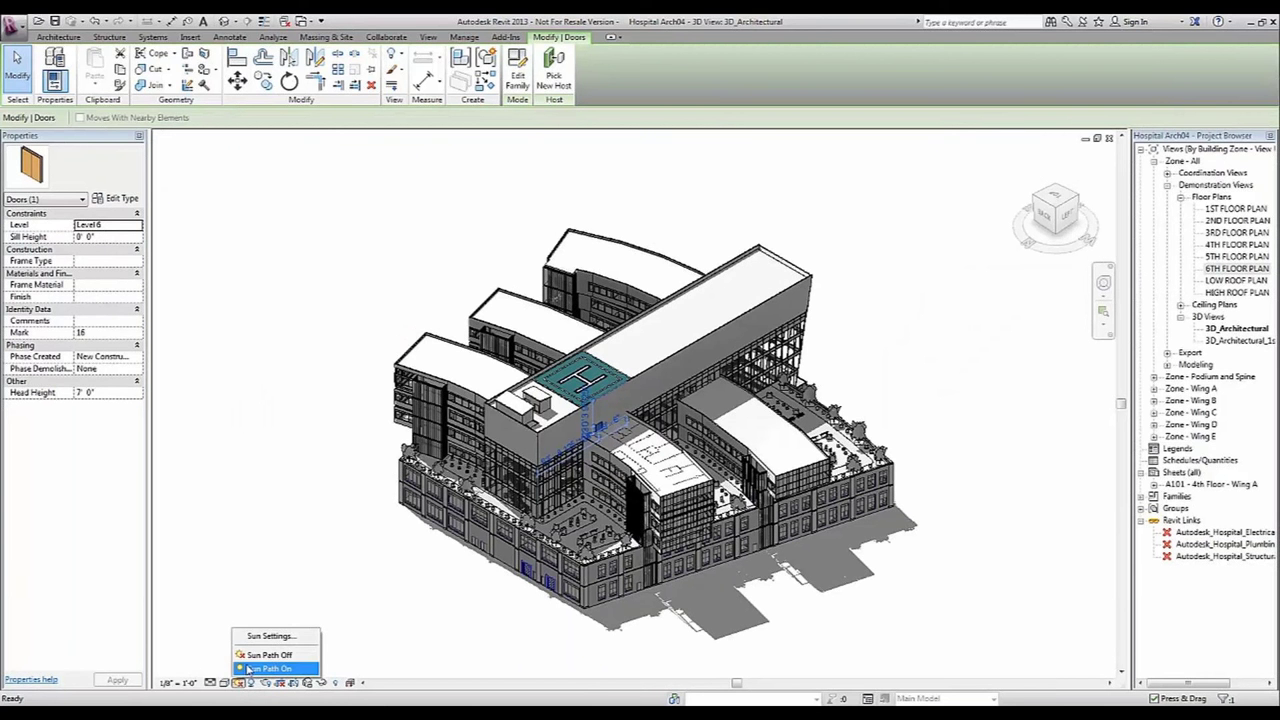
pyautogui.click(258, 669)
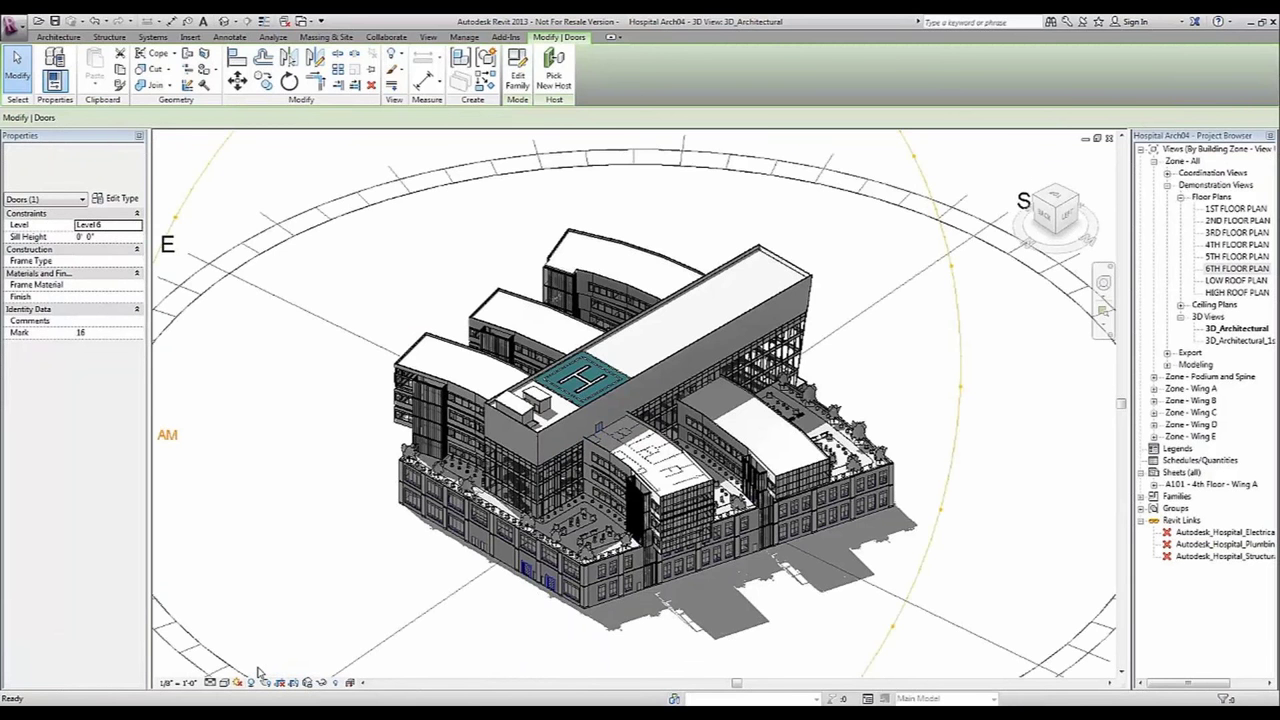
# - Zoom to fit the June 21 sun path and change the sun time from 8:00 AM to 4:00 PM
pyautogui.press('Escape')
pyautogui.press('z')
pyautogui.press('f')
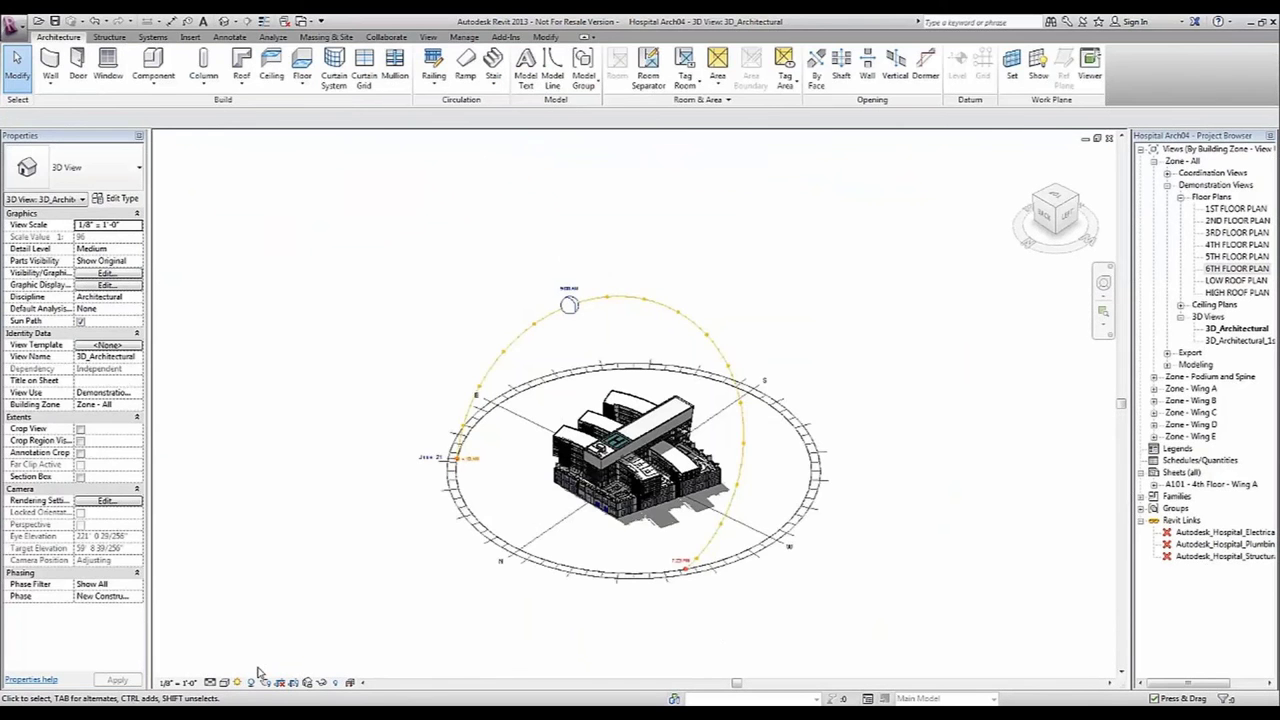
pyautogui.scroll(2, 567, 472)
pyautogui.click(585, 202)
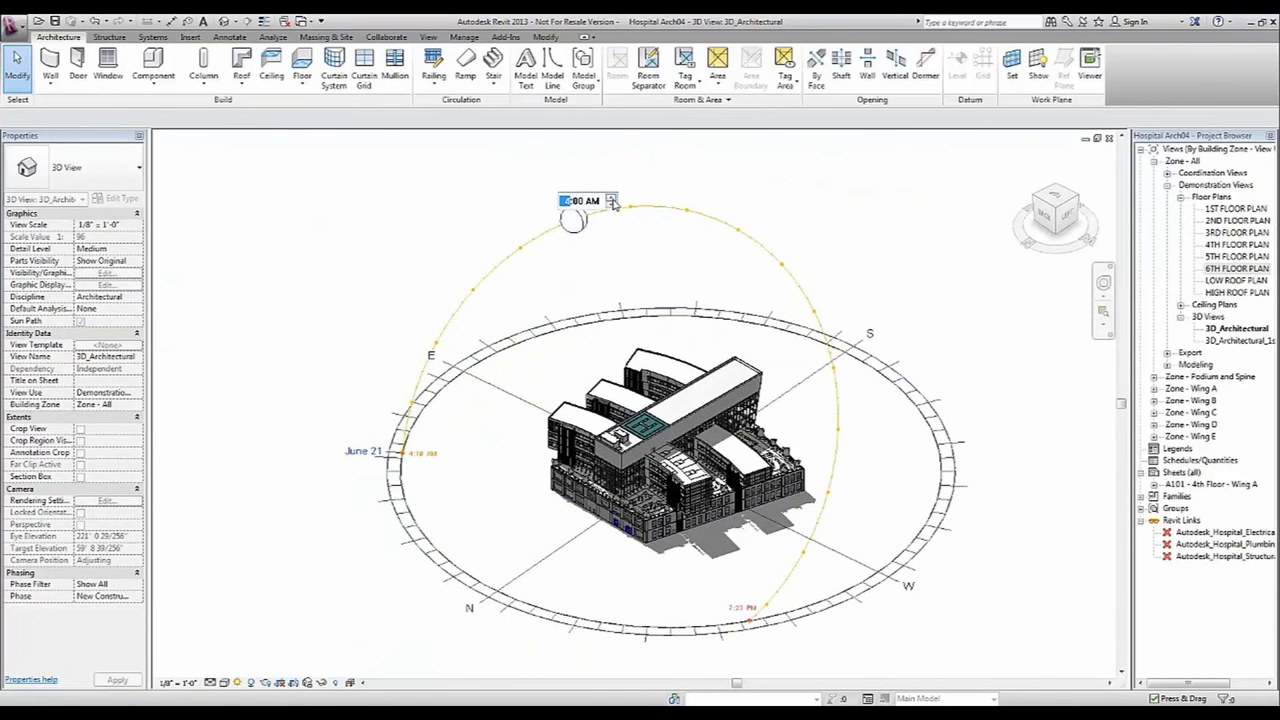
pyautogui.click(592, 201)
pyautogui.click(612, 197)
pyautogui.click(928, 265)
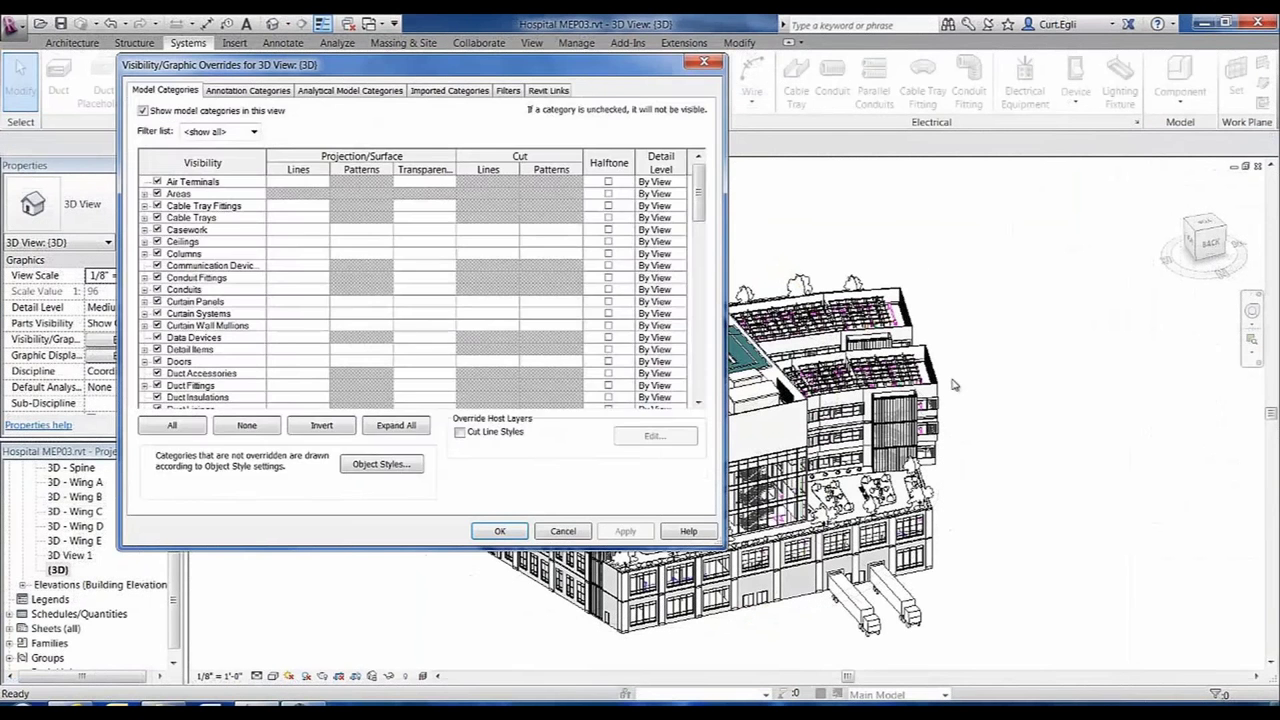
# - Uncheck Link - Hospital Arch.rvt on the Revit Links tab of Visibility/Graphics
pyautogui.click(548, 89)
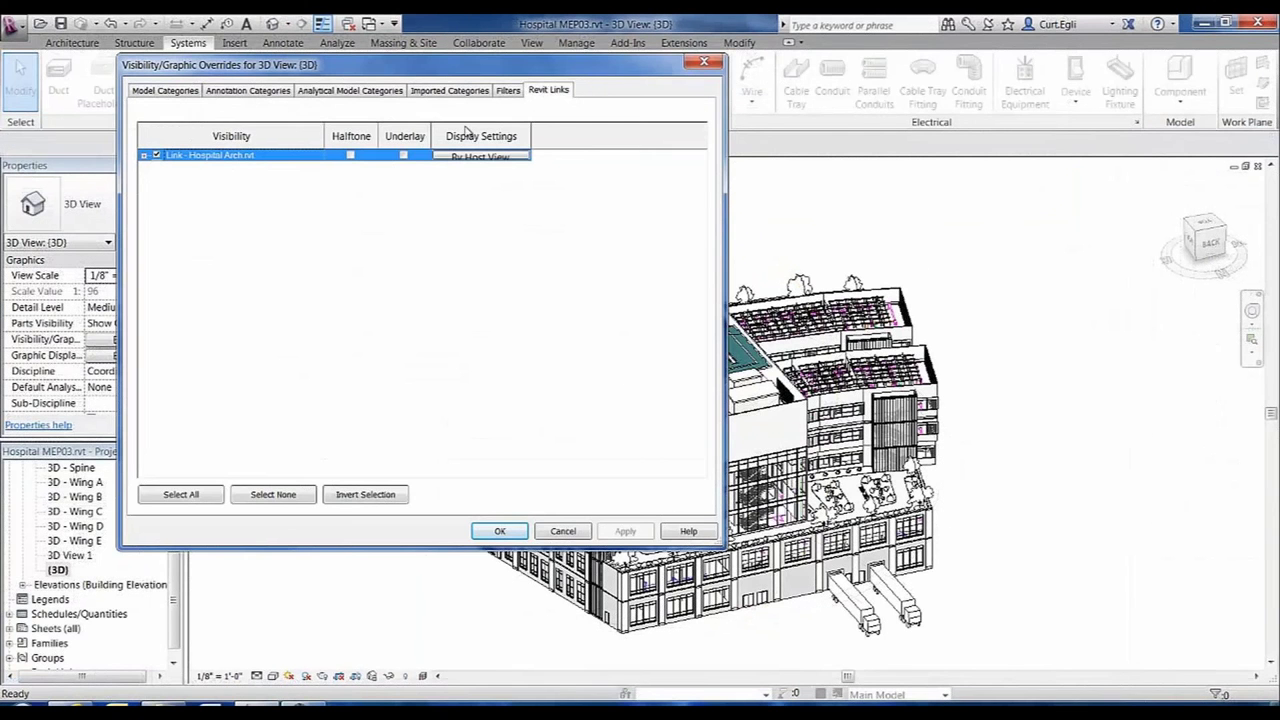
pyautogui.click(156, 155)
pyautogui.click(495, 533)
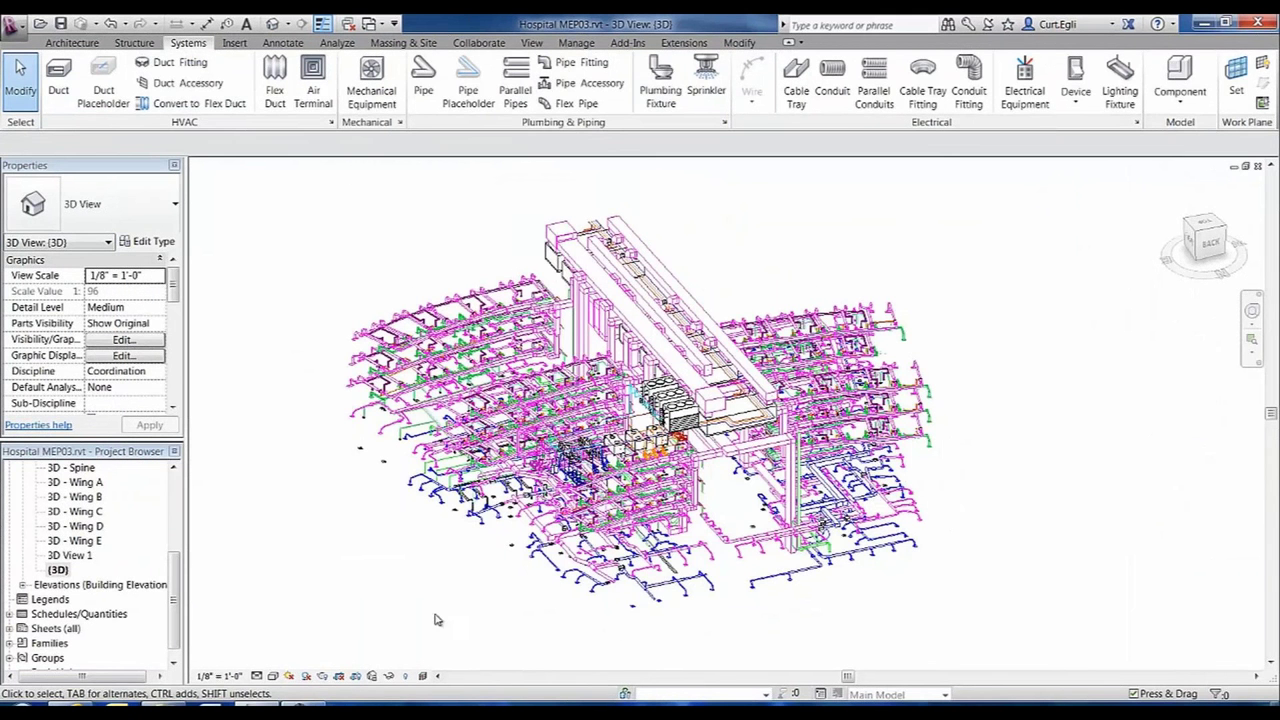
# - Set the visual style to Shaded and zoom in region twice onto the ducts and Supply Diffuser 24x24 terminals
pyautogui.click(272, 676)
pyautogui.click(300, 606)
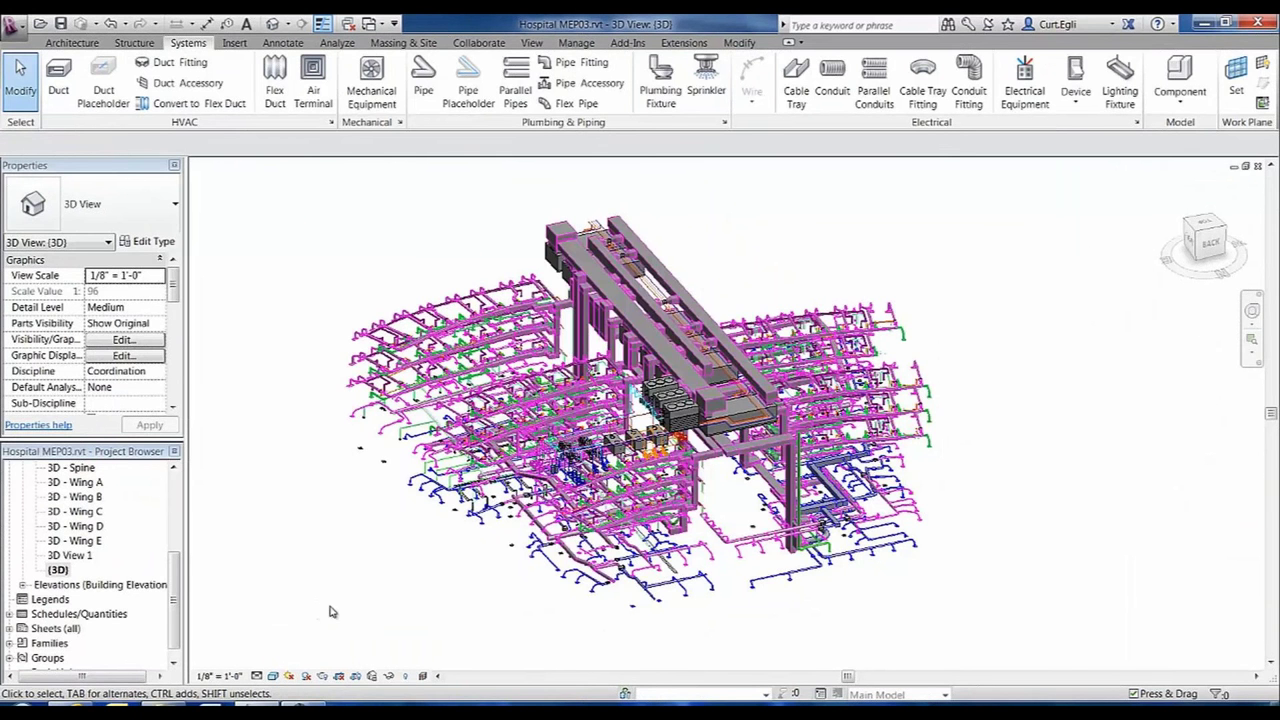
pyautogui.click(1252, 340)
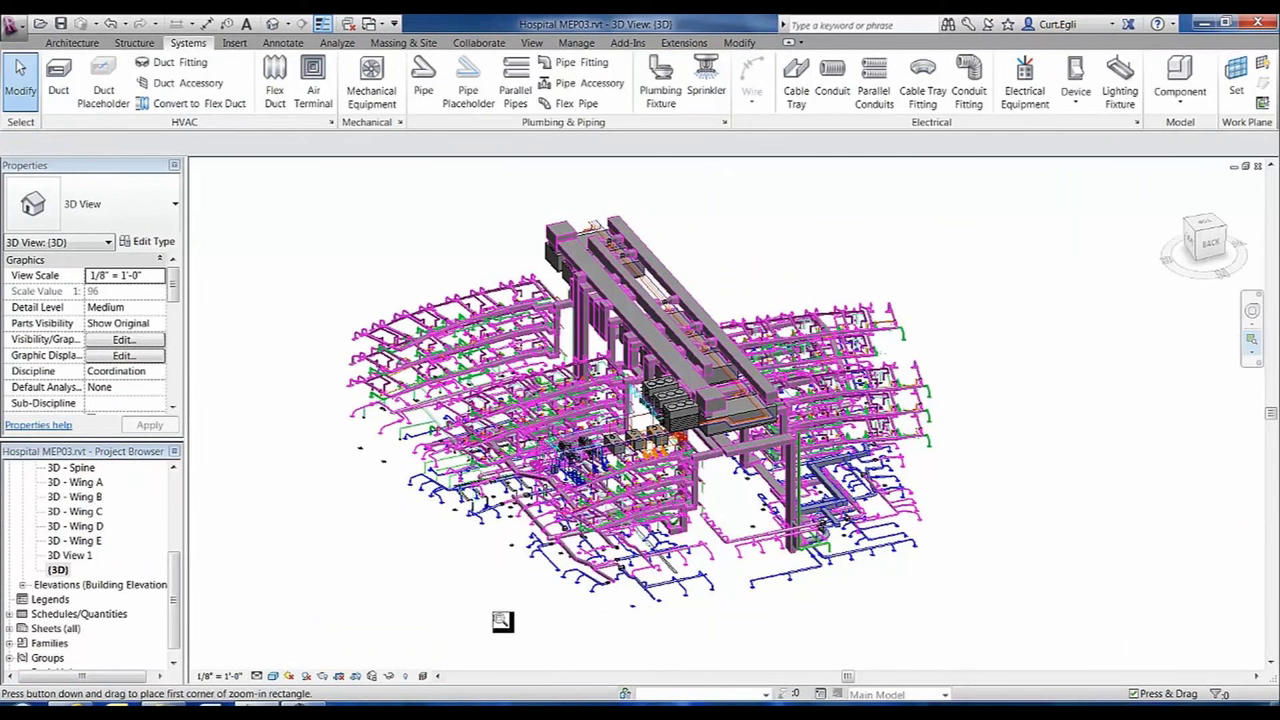
pyautogui.moveTo(498, 618)
pyautogui.mouseDown()
pyautogui.moveTo(544, 552)
pyautogui.moveTo(736, 438)
pyautogui.moveTo(780, 396)
pyautogui.moveTo(762, 398)
pyautogui.mouseUp()
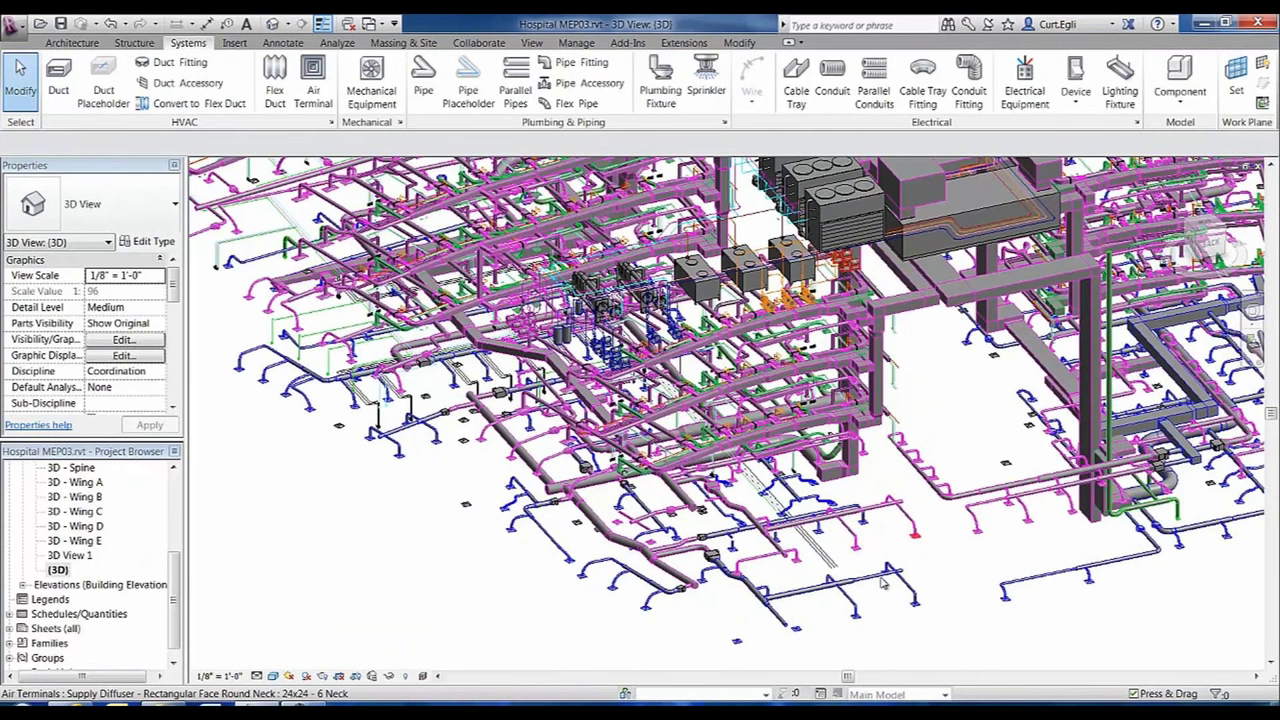
pyautogui.press('z')
pyautogui.press('r')
pyautogui.moveTo(684, 653); pyautogui.dragTo(826, 549)
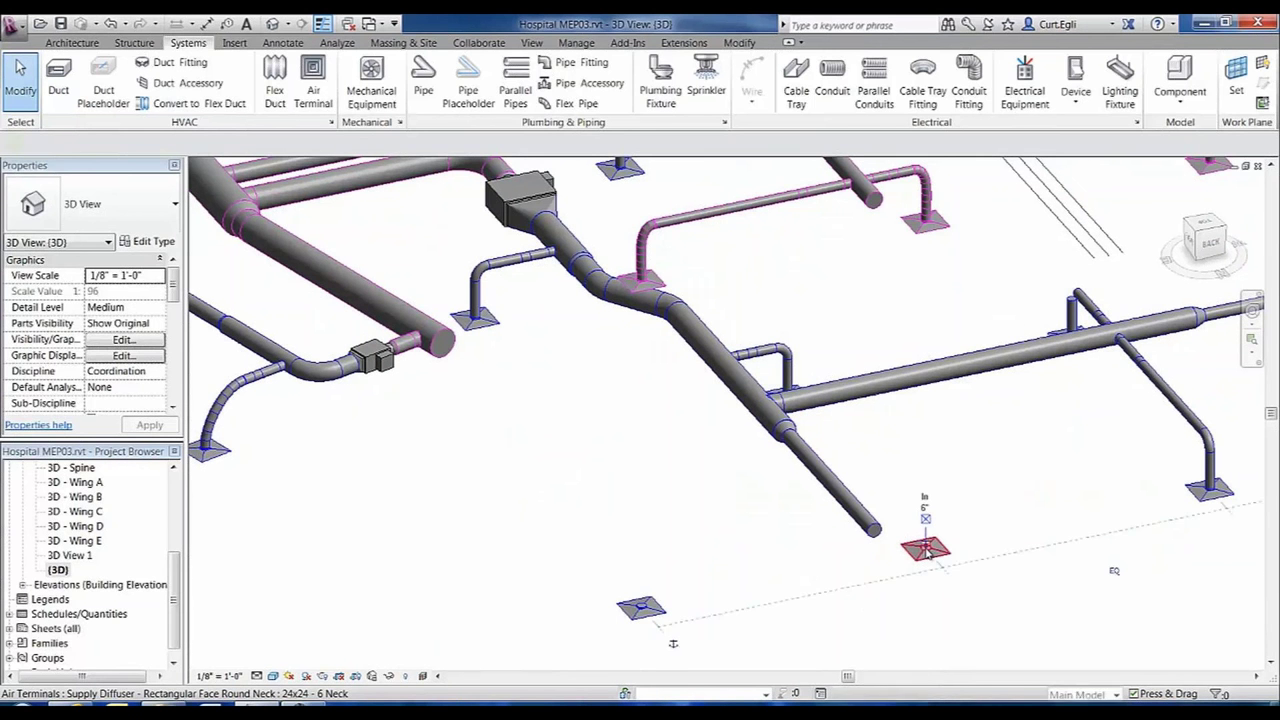
# - Use Connect Into to tie the loose supply diffuser to the round duct's end
pyautogui.click(925, 552)
pyautogui.click(788, 92)
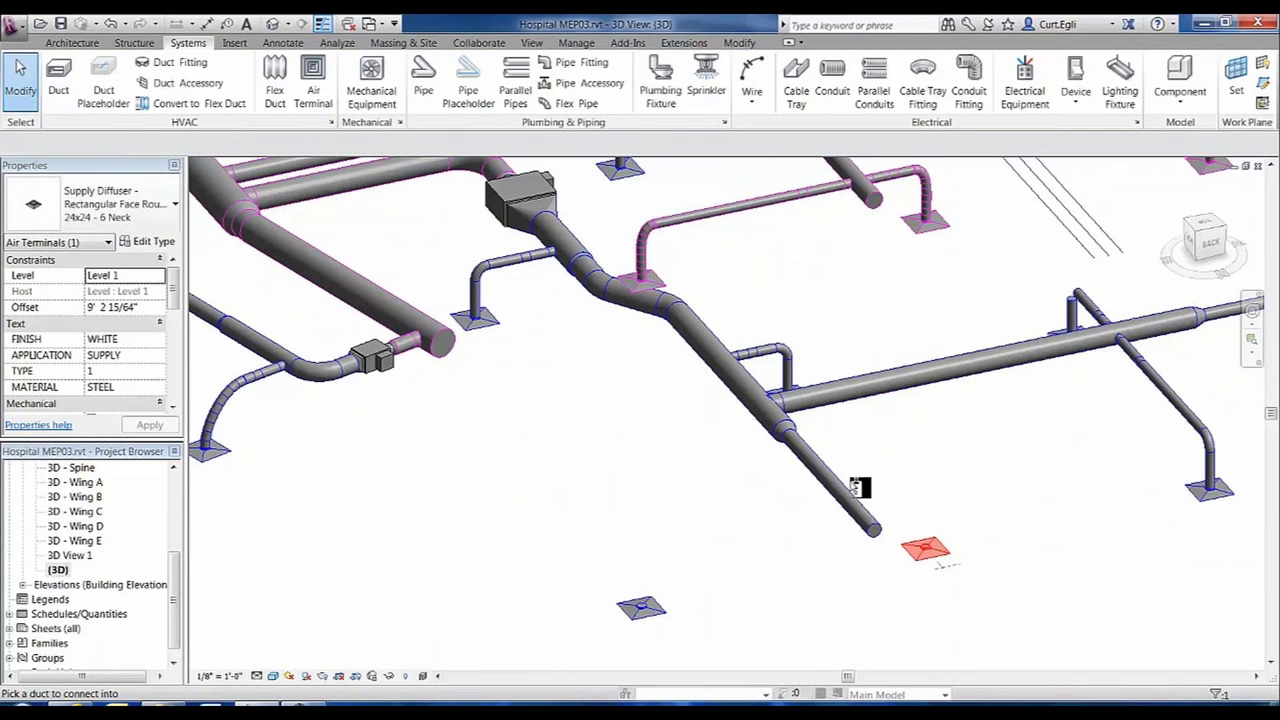
pyautogui.click(858, 518)
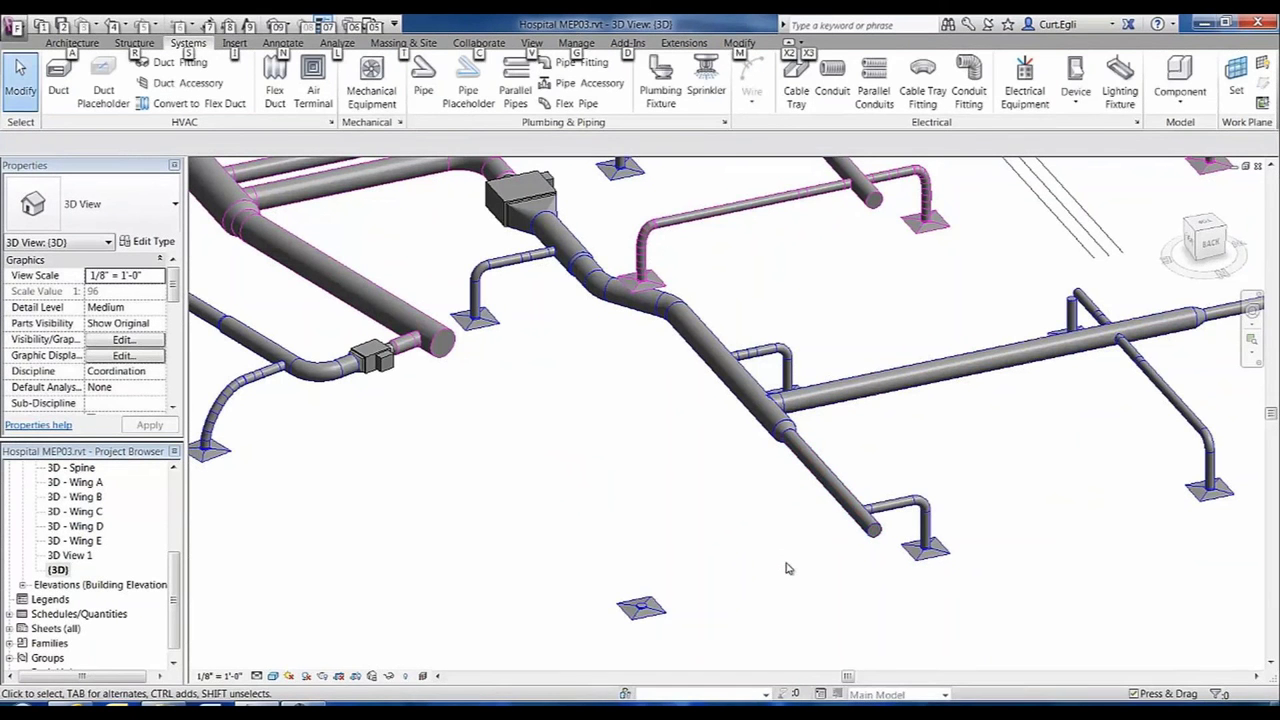
pyautogui.press('alt')
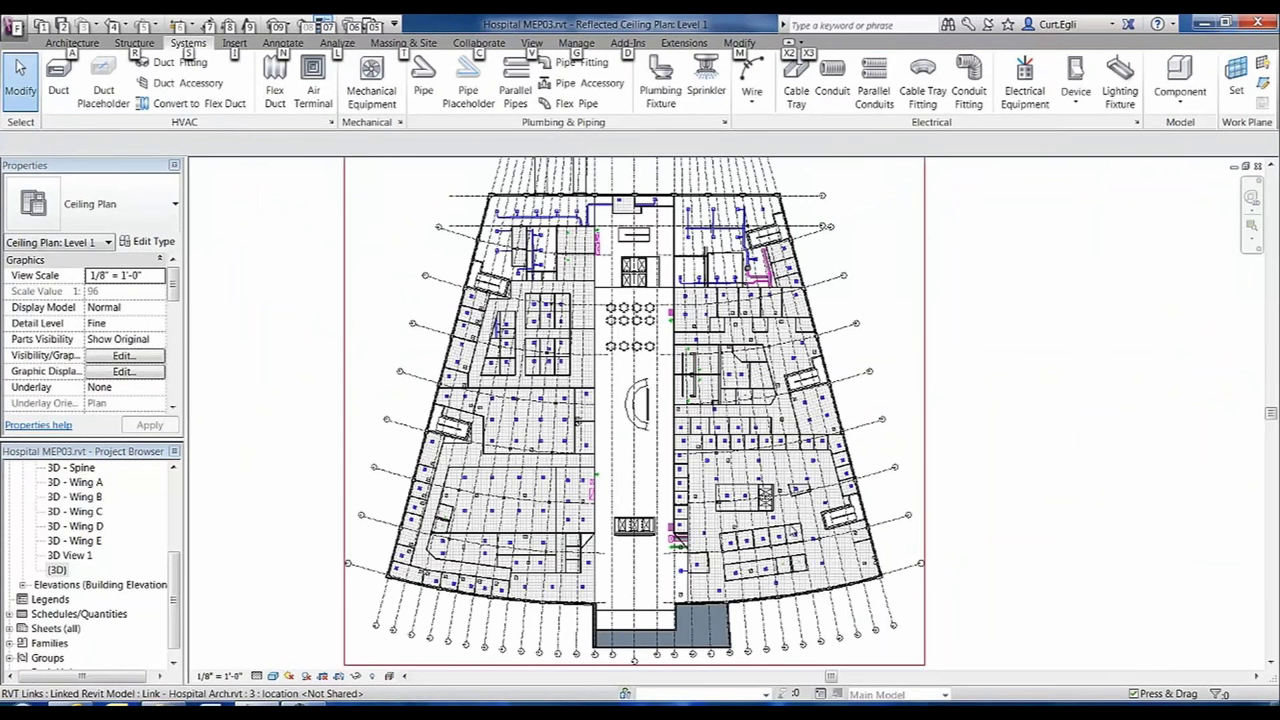
# - Zoom into the right wing corner and connect the corner diffuser into the vertical duct at 12' 3 163/256" offset
pyautogui.press('z')
pyautogui.press('r')
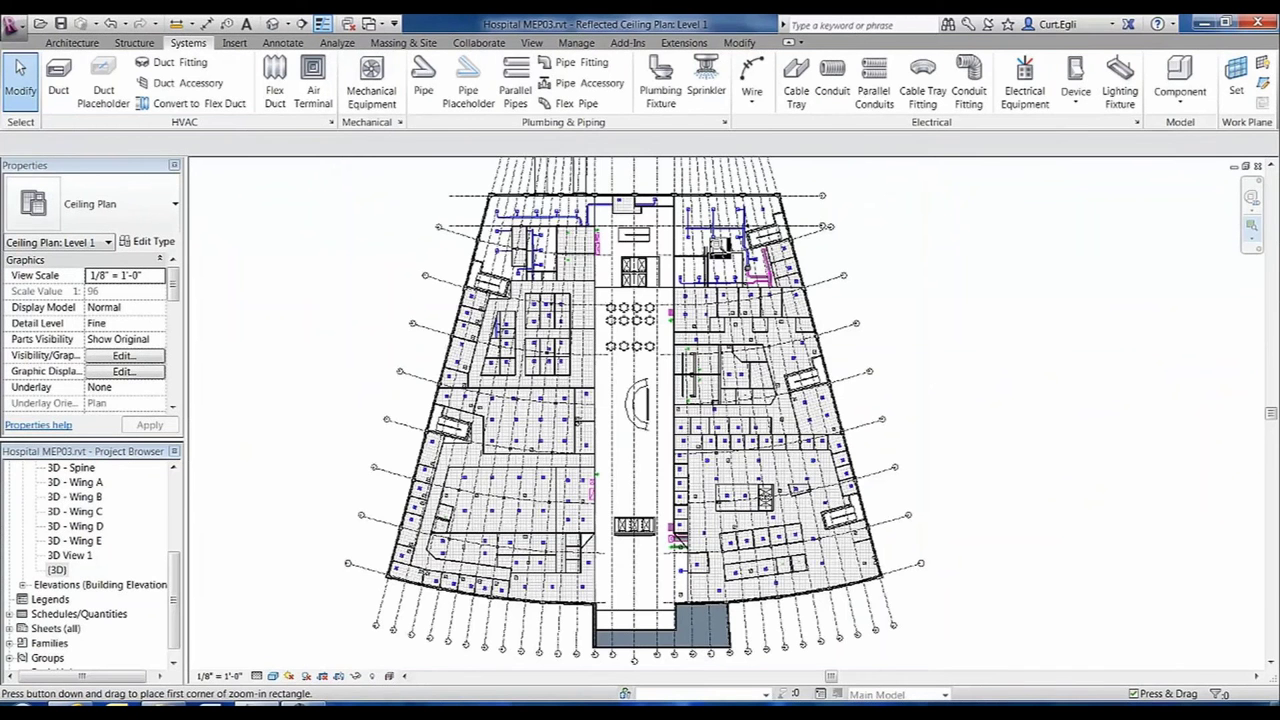
pyautogui.moveTo(808, 190); pyautogui.dragTo(622, 285)
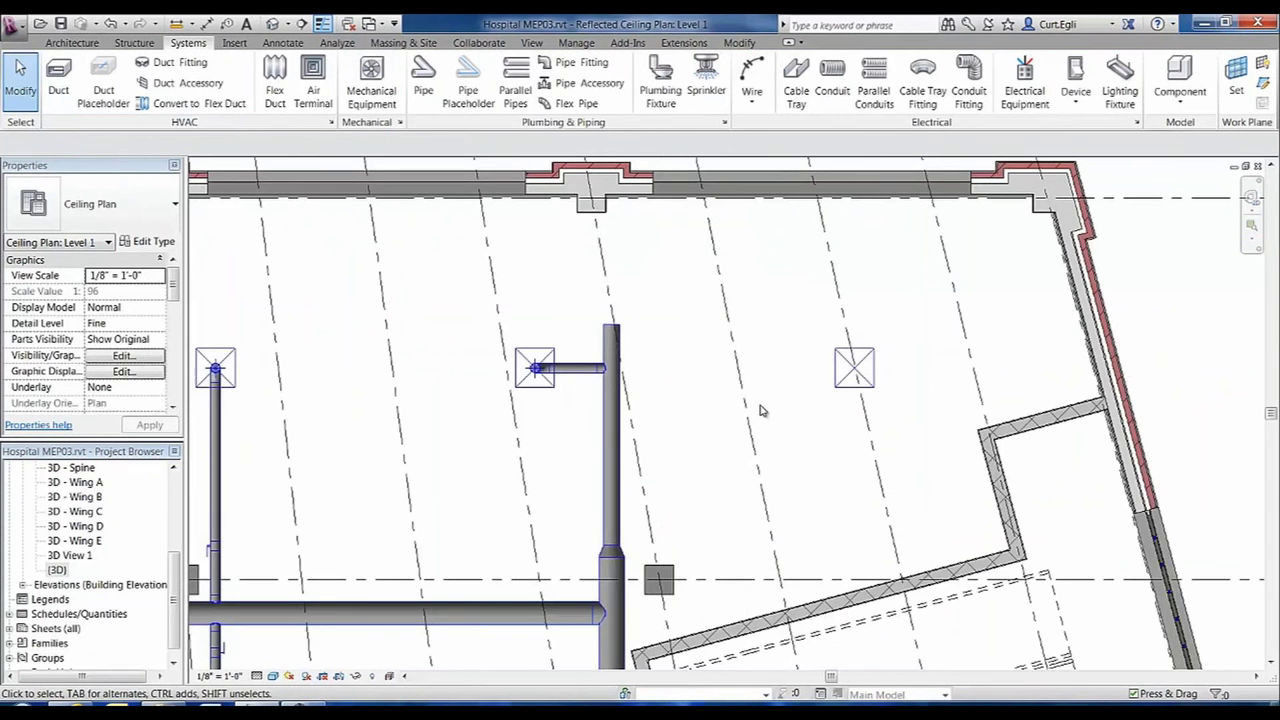
pyautogui.click(841, 388)
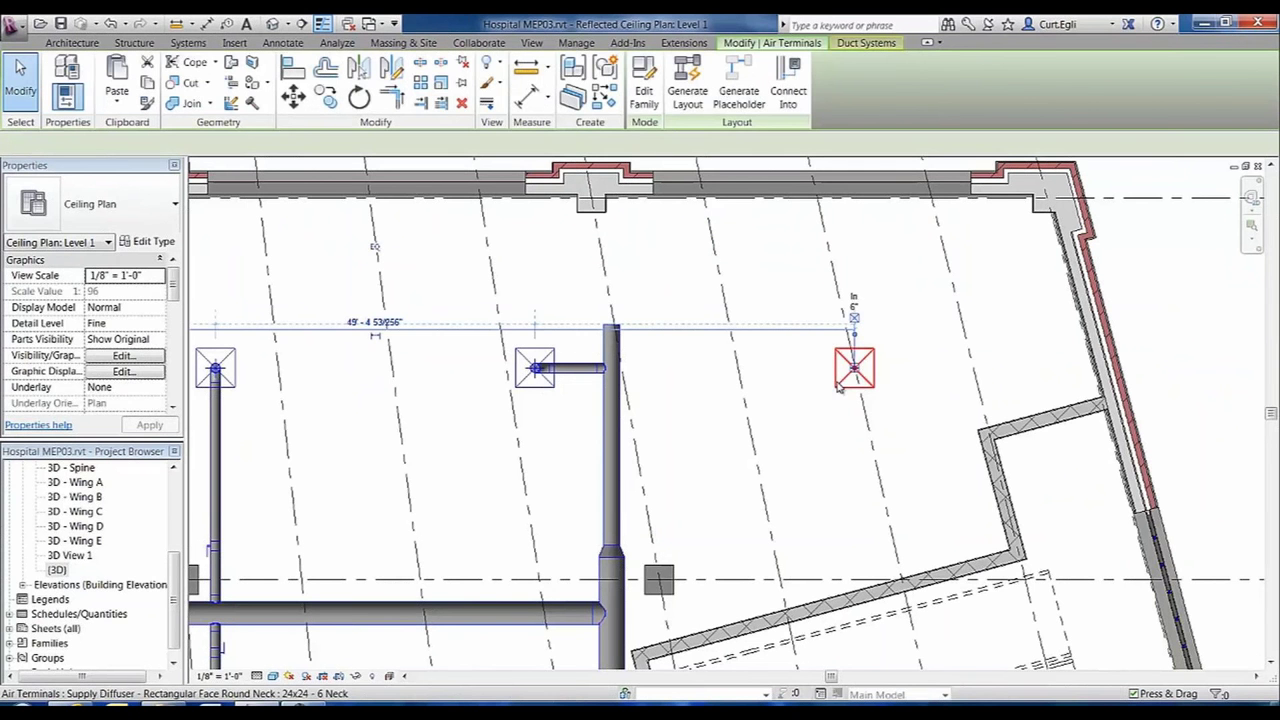
pyautogui.click(788, 90)
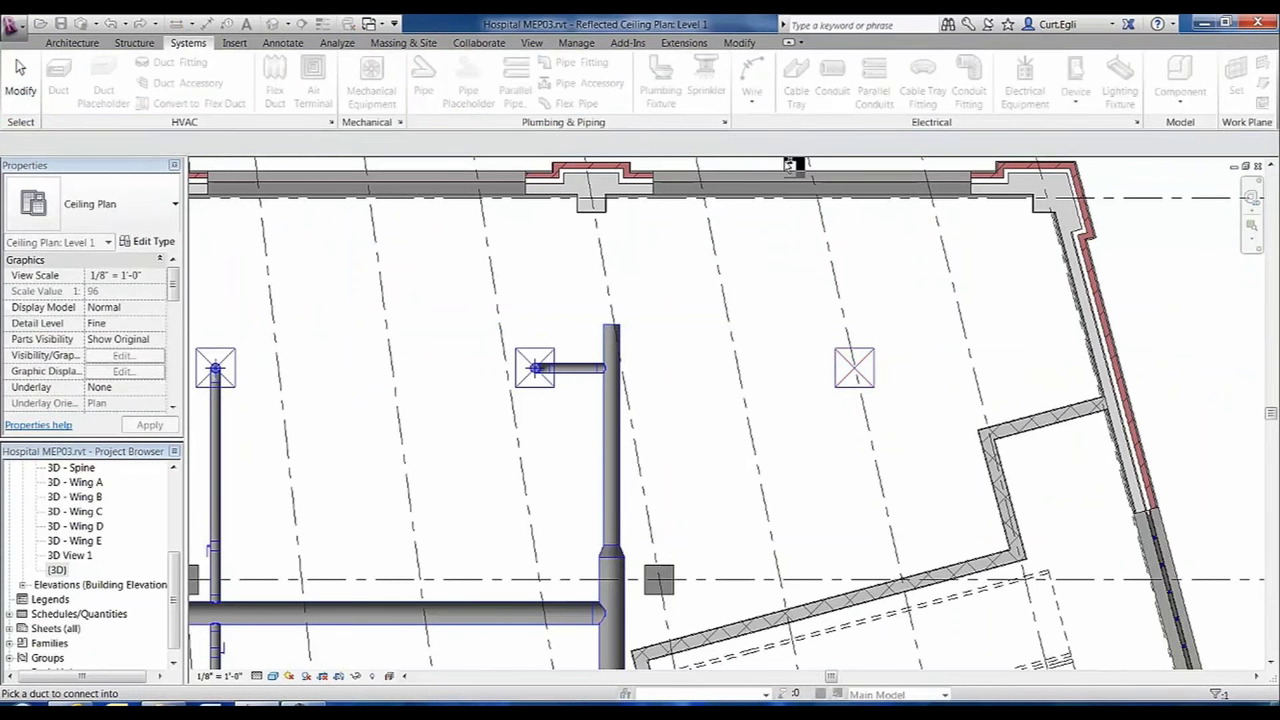
pyautogui.click(612, 414)
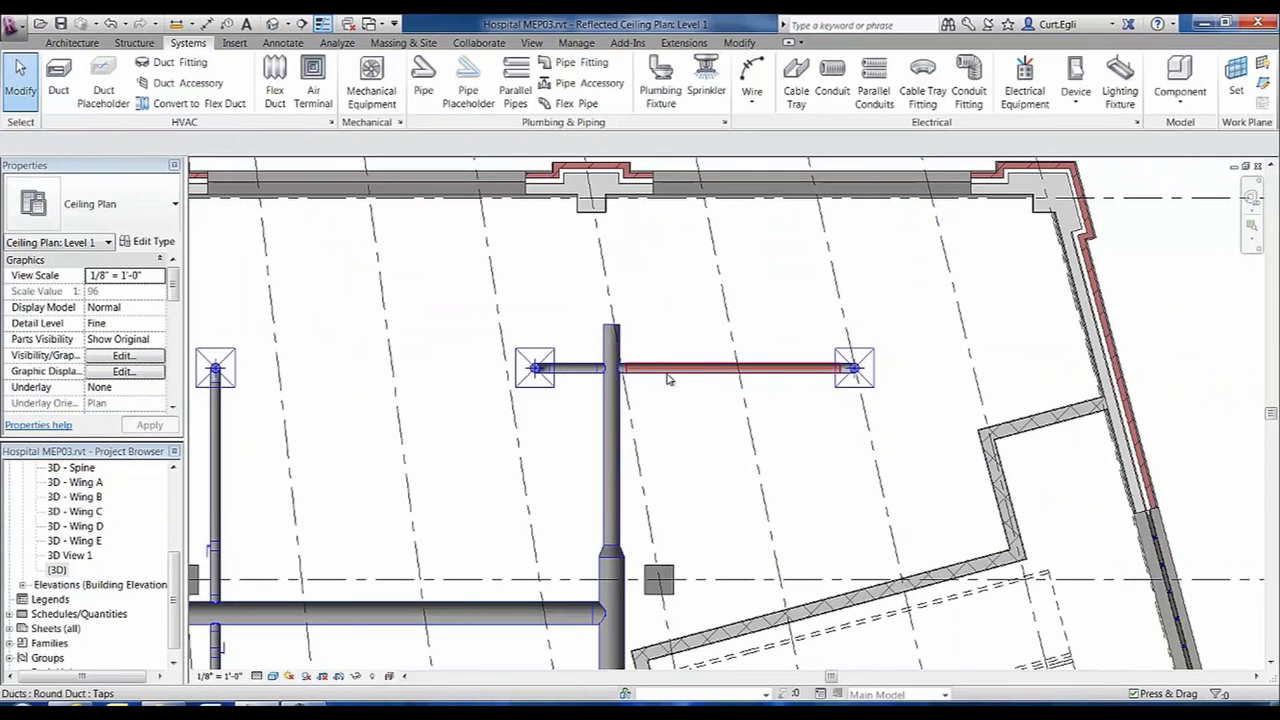
pyautogui.click(668, 378)
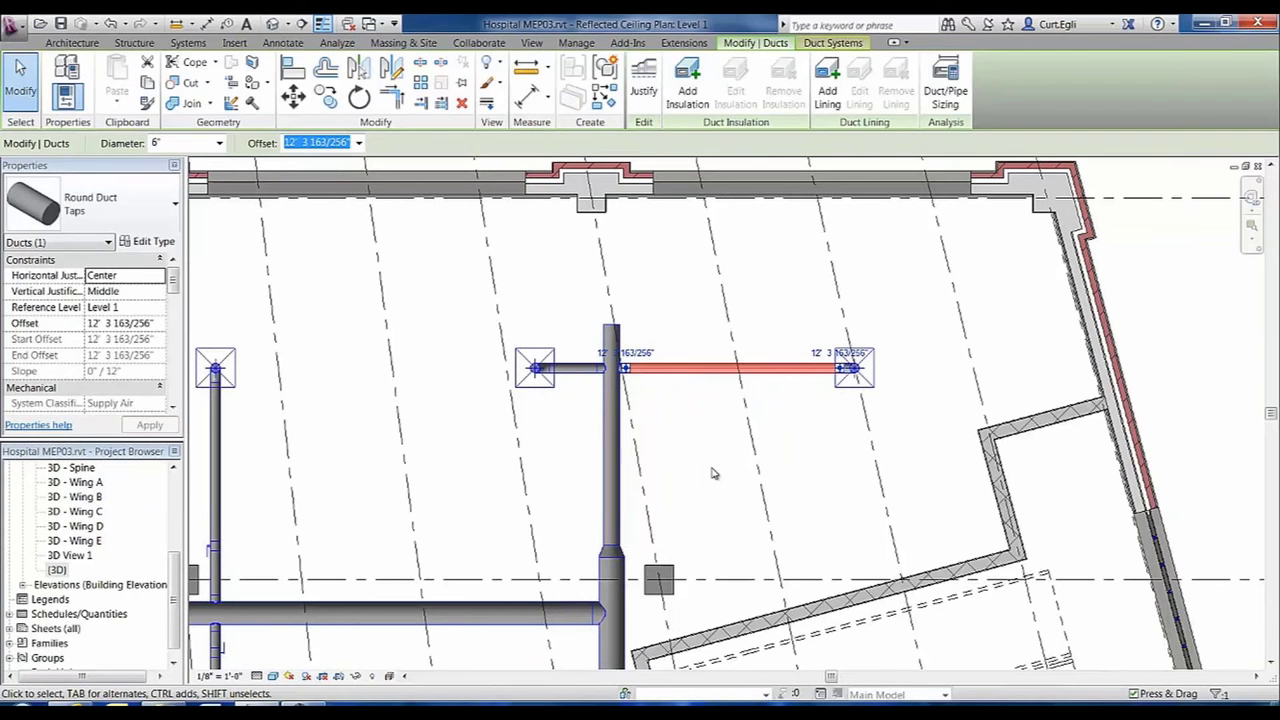
pyautogui.press('Escape')
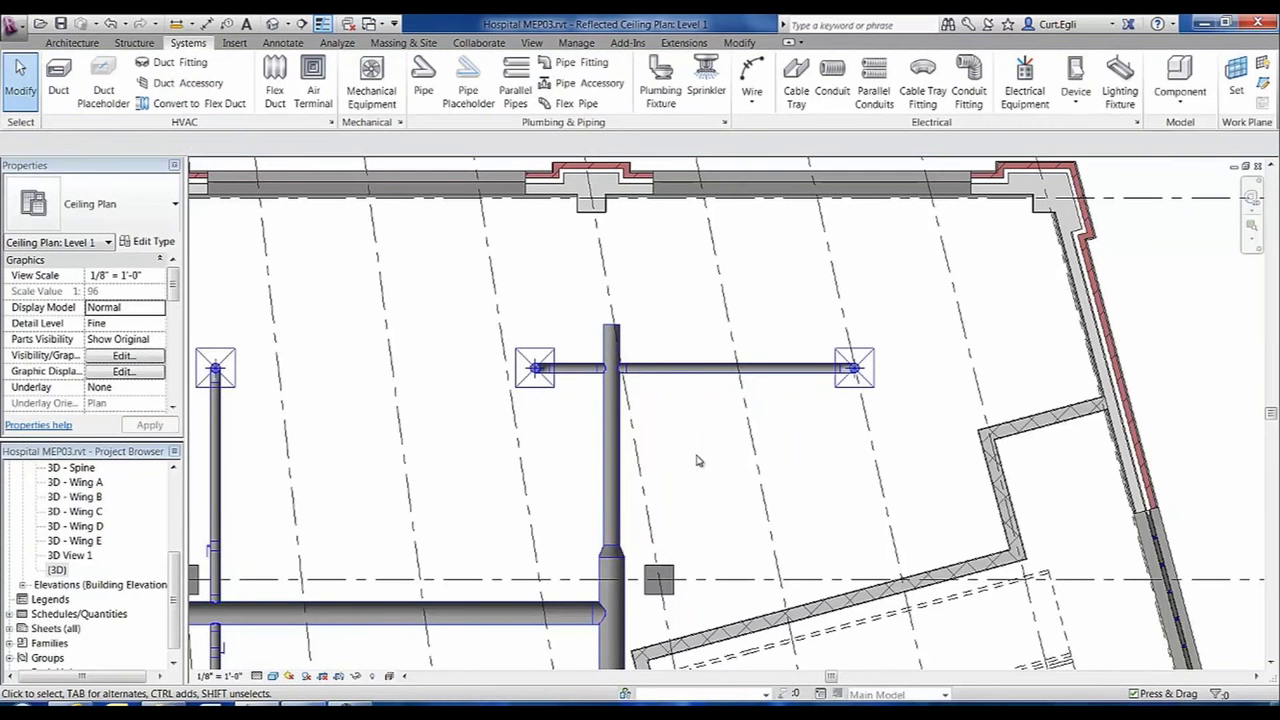
# - Turn on the System Browser, showing system VAV-1-1 at 4000 CFM with 500 CFM diffusers
pyautogui.click(531, 43)
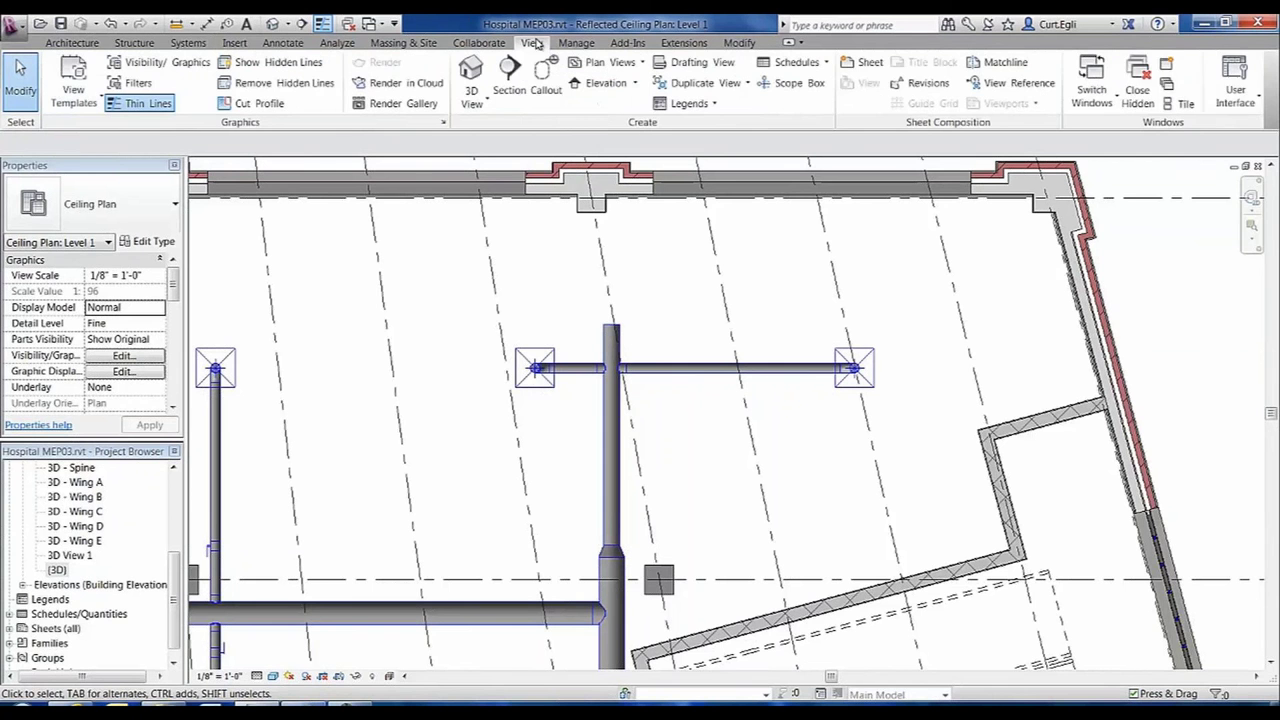
pyautogui.click(1234, 92)
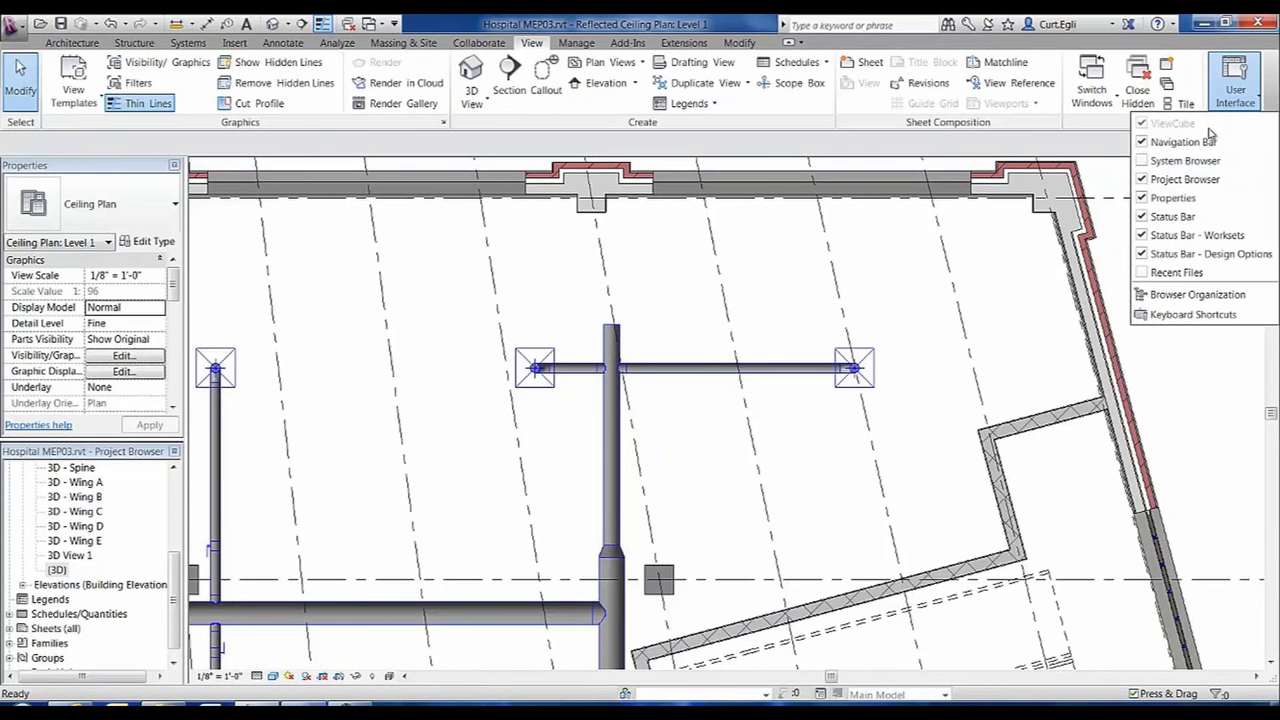
pyautogui.click(1180, 161)
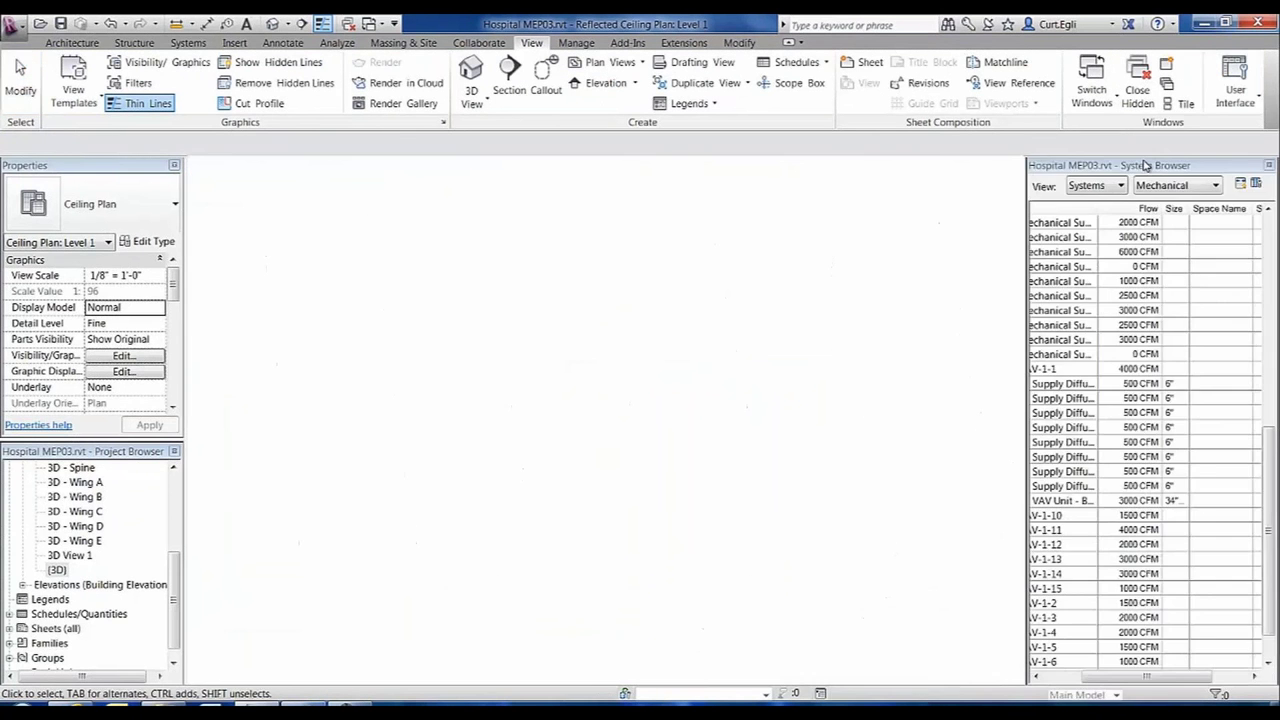
pyautogui.moveTo(1108, 679); pyautogui.dragTo(1070, 680)
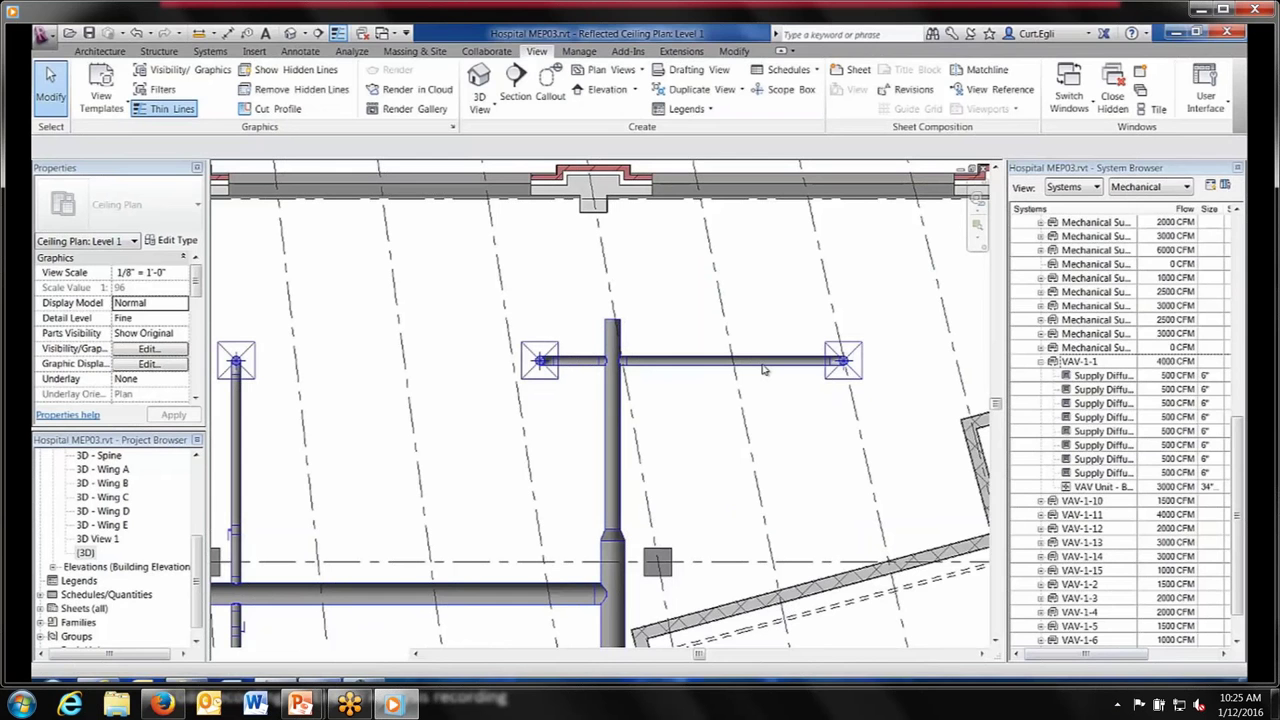
# - Resume the recorded Revit duct demo in Windows Media Player and let it finish
pyautogui.moveTo(645, 675)
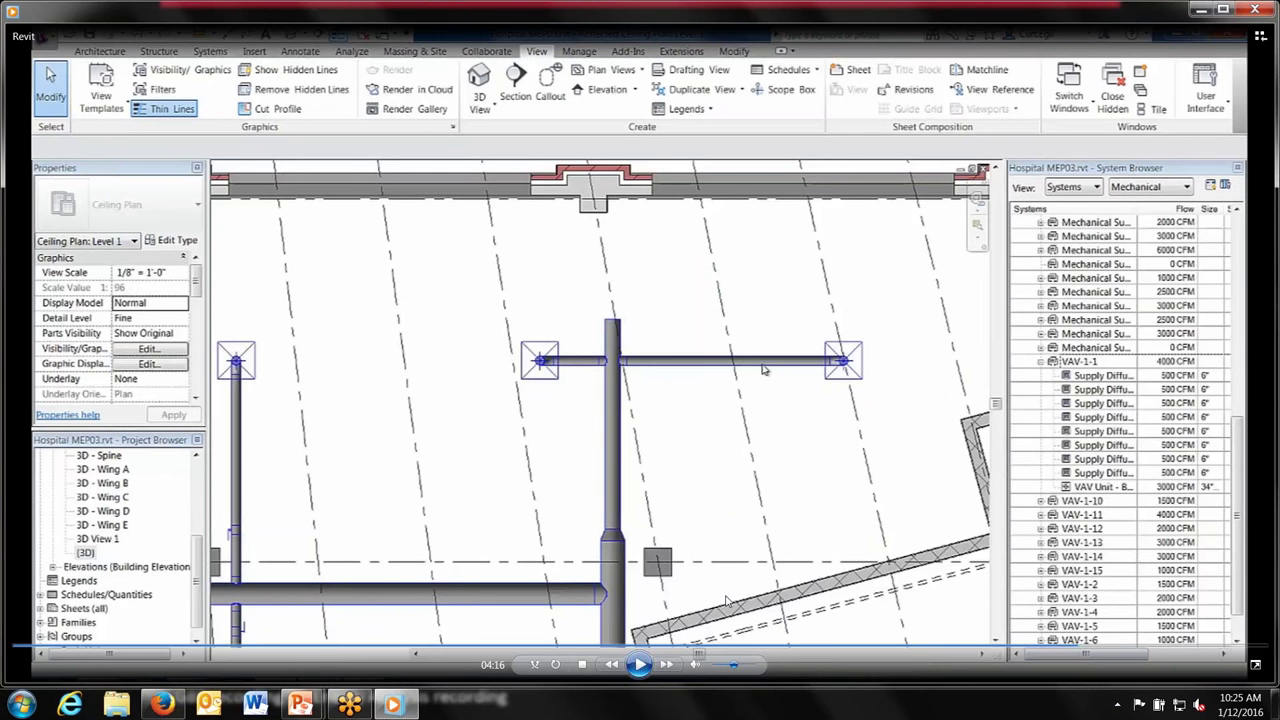
pyautogui.click(641, 666)
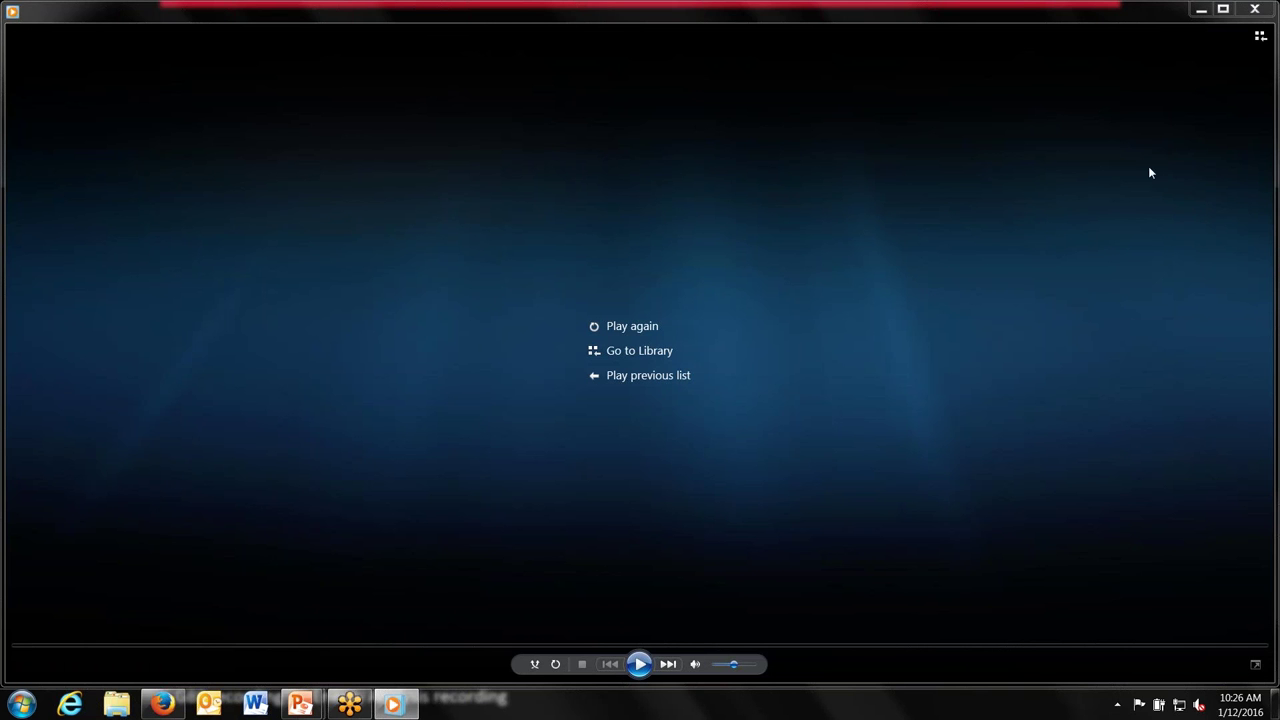
# - Close Media Player and orbit the gbXML export preview for the Office building in Boston, MA
pyautogui.click(1258, 10)
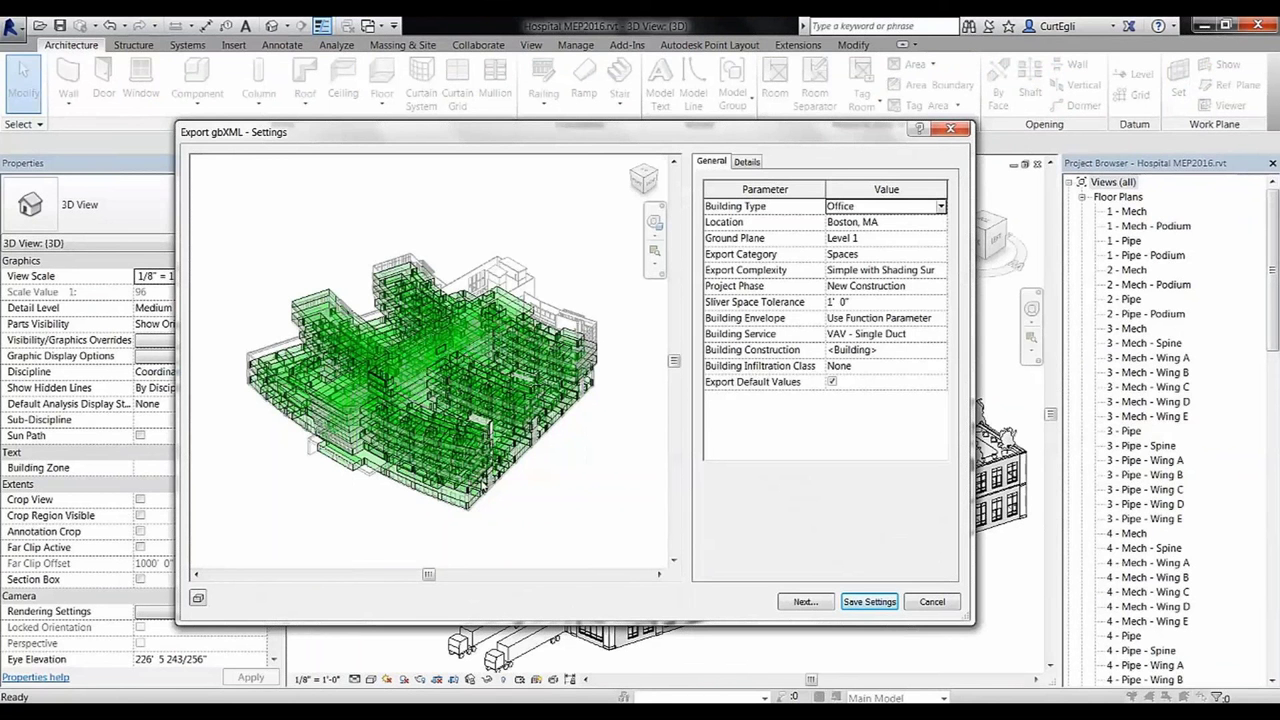
pyautogui.keyDown('shift'); pyautogui.moveTo(570, 504); pyautogui.dragTo(623, 488, button='middle'); pyautogui.keyUp('shift')
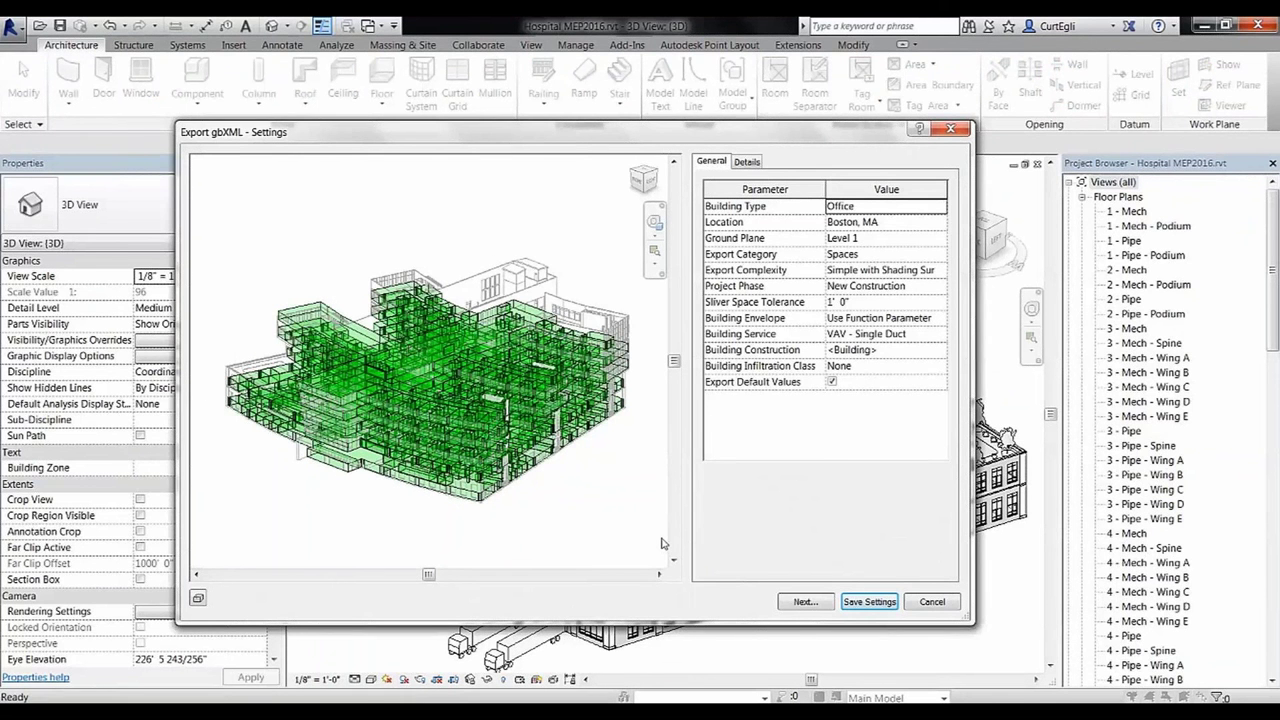
# - Continue the gbXML export, then open the 1A_HealthcareClinic_Rio de Janeiro, Brazil project's run list
pyautogui.click(806, 602)
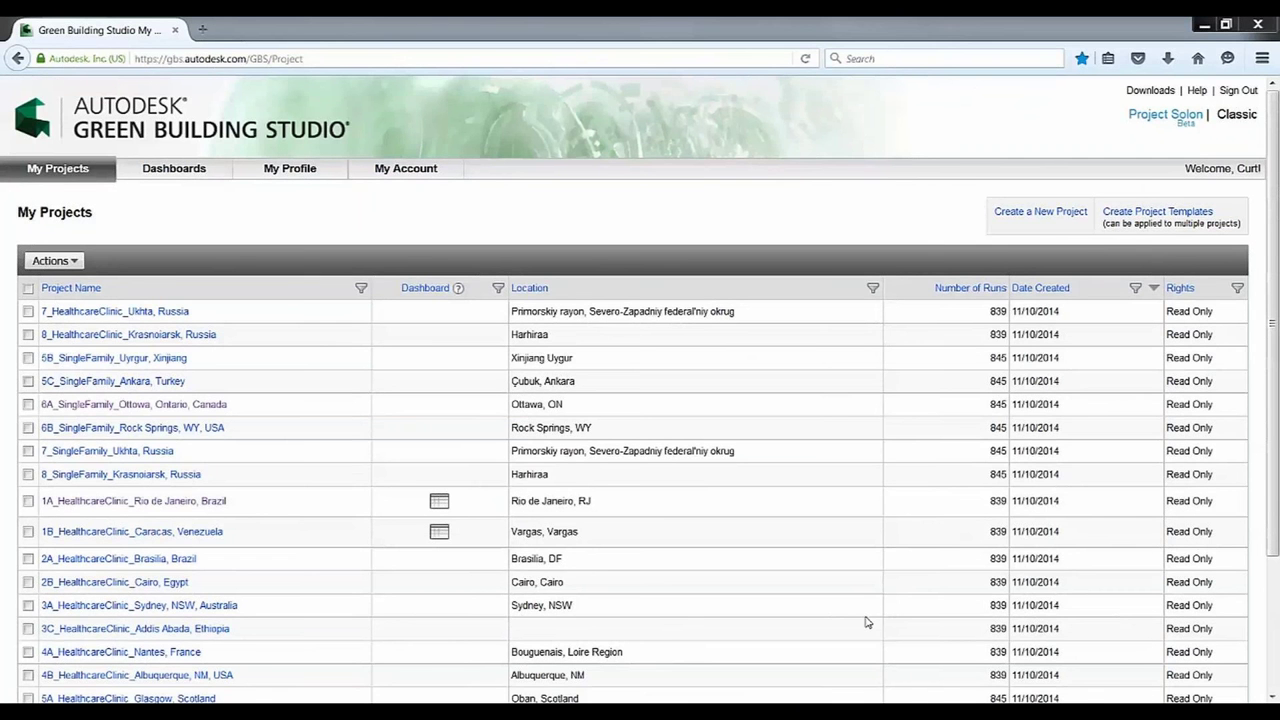
pyautogui.moveTo(1274, 497); pyautogui.dragTo(1265, 388)
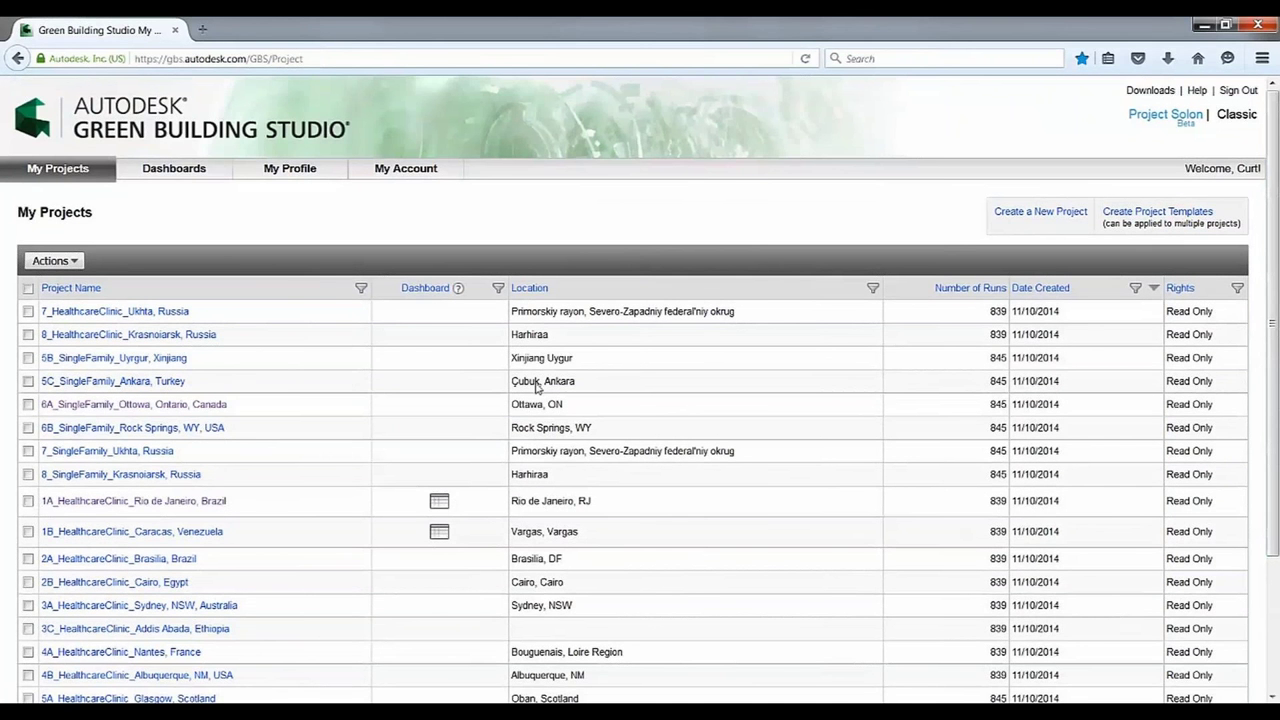
pyautogui.click(148, 505)
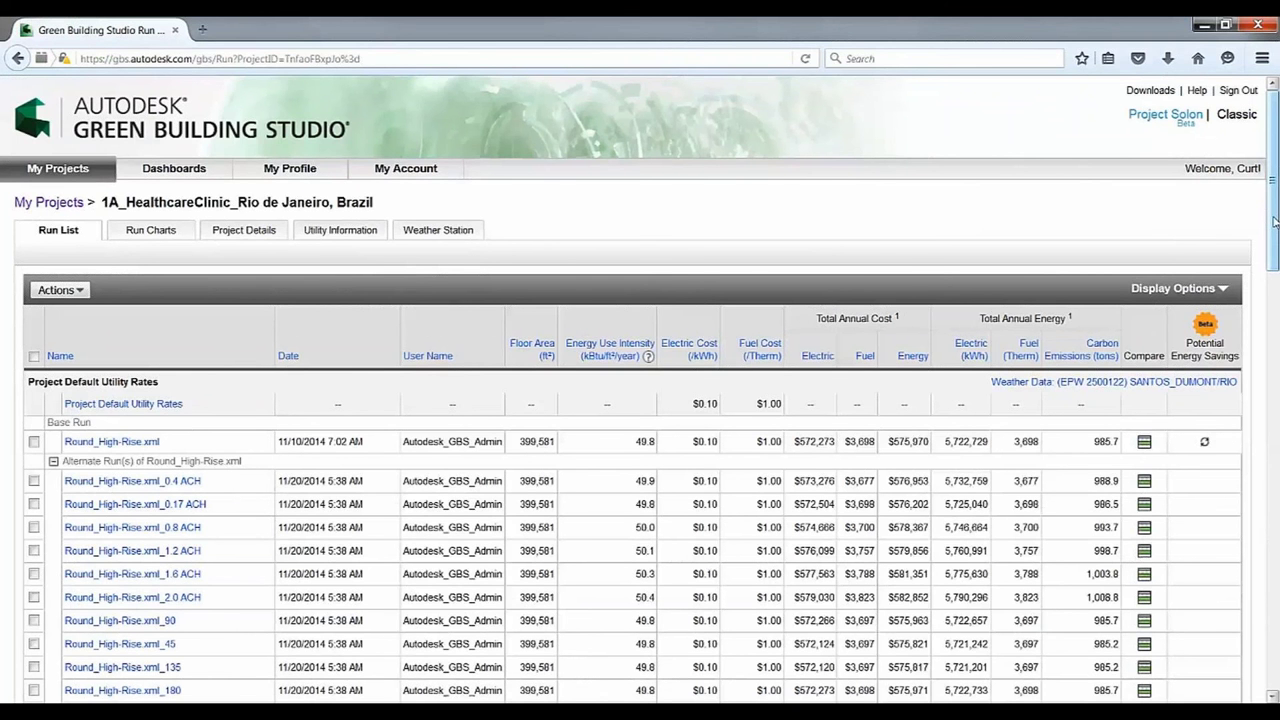
# - Scroll the healthcare clinic's Run List and switch to its Run Charts
pyautogui.moveTo(1274, 222); pyautogui.dragTo(1274, 282)
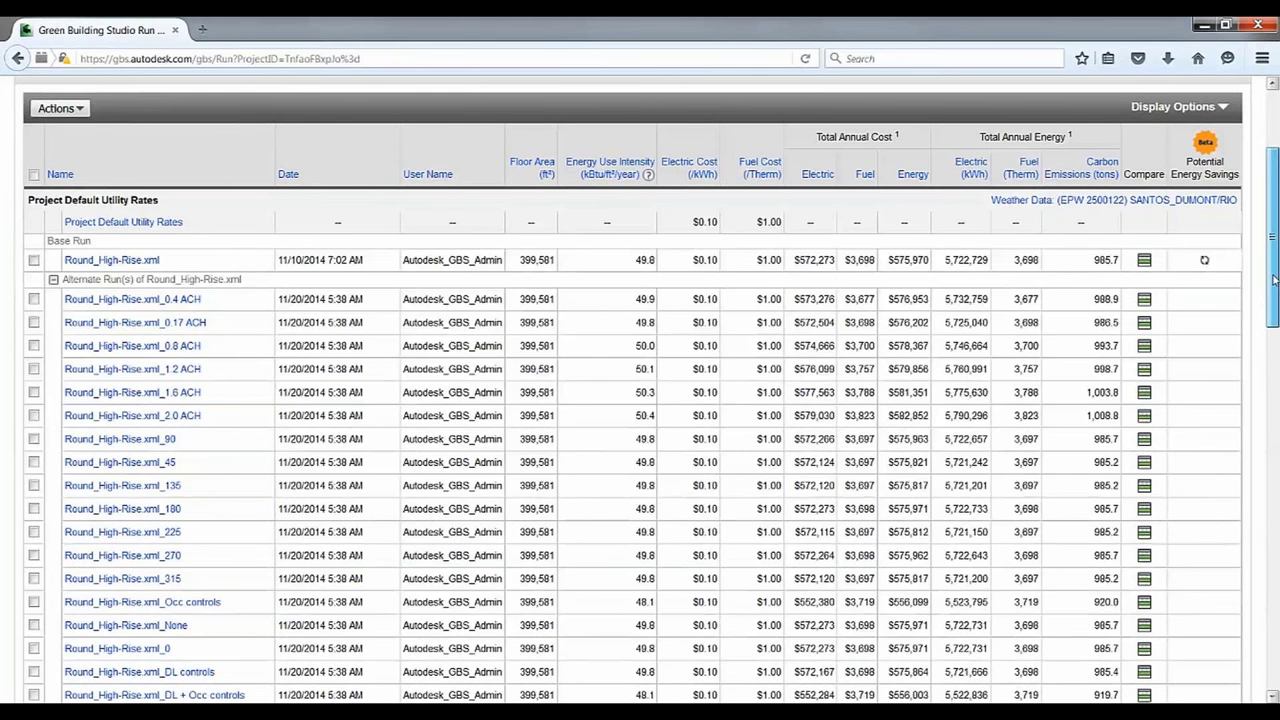
pyautogui.moveTo(1274, 281); pyautogui.dragTo(1275, 364)
pyautogui.click(151, 230)
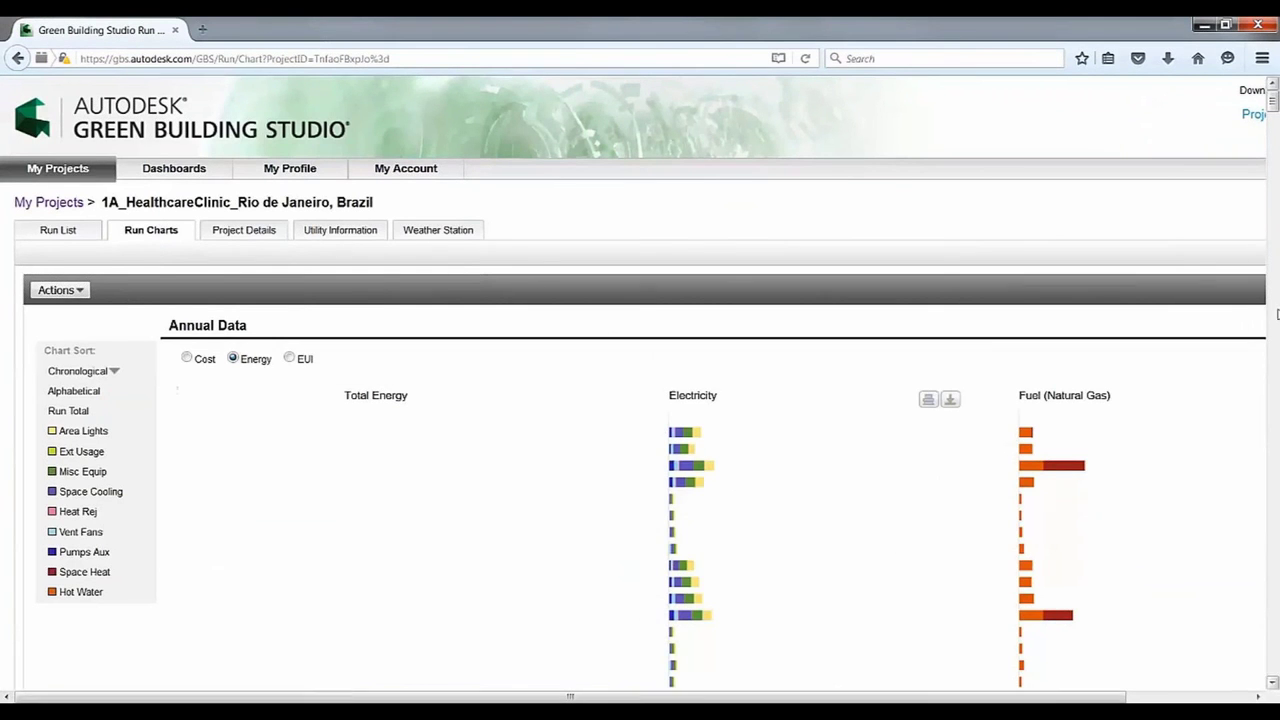
# - Read the monthly Total Energy, Electricity and Fuel chart values for L-Shape_Low-Rise.xml
pyautogui.moveTo(1273, 103); pyautogui.dragTo(1273, 658)
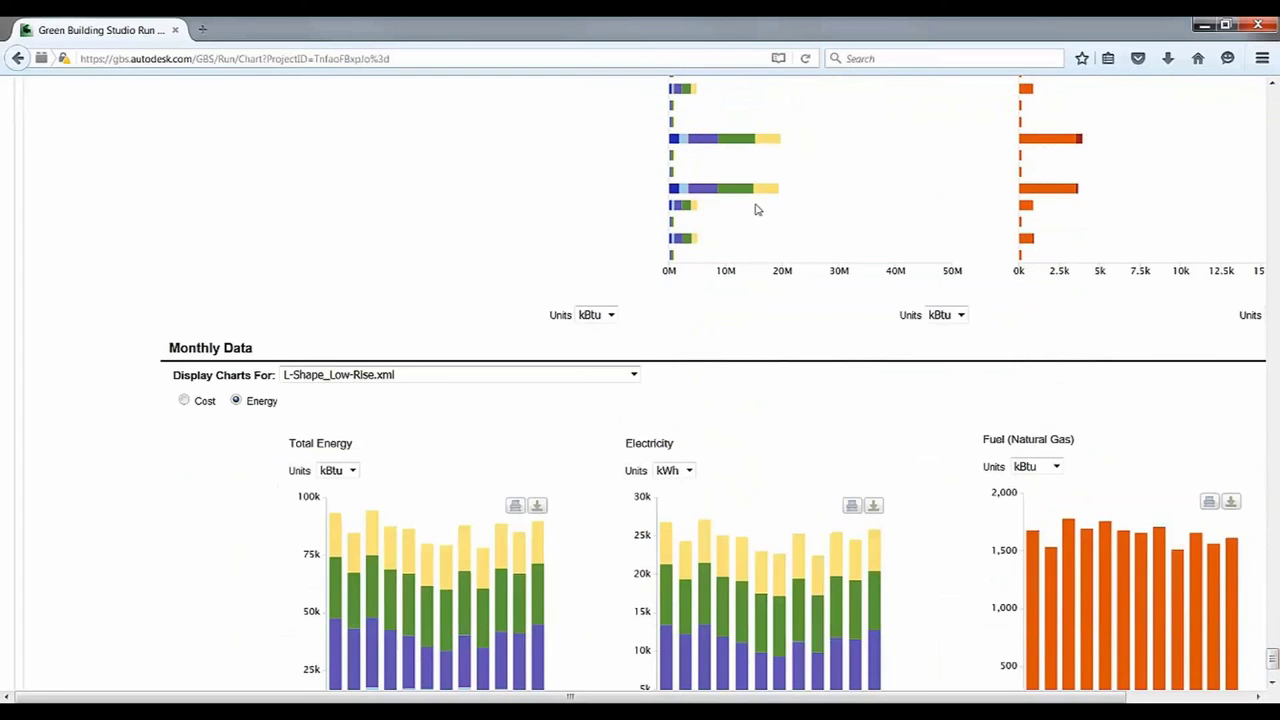
pyautogui.moveTo(766, 145)
pyautogui.scroll(3, 764, 152)
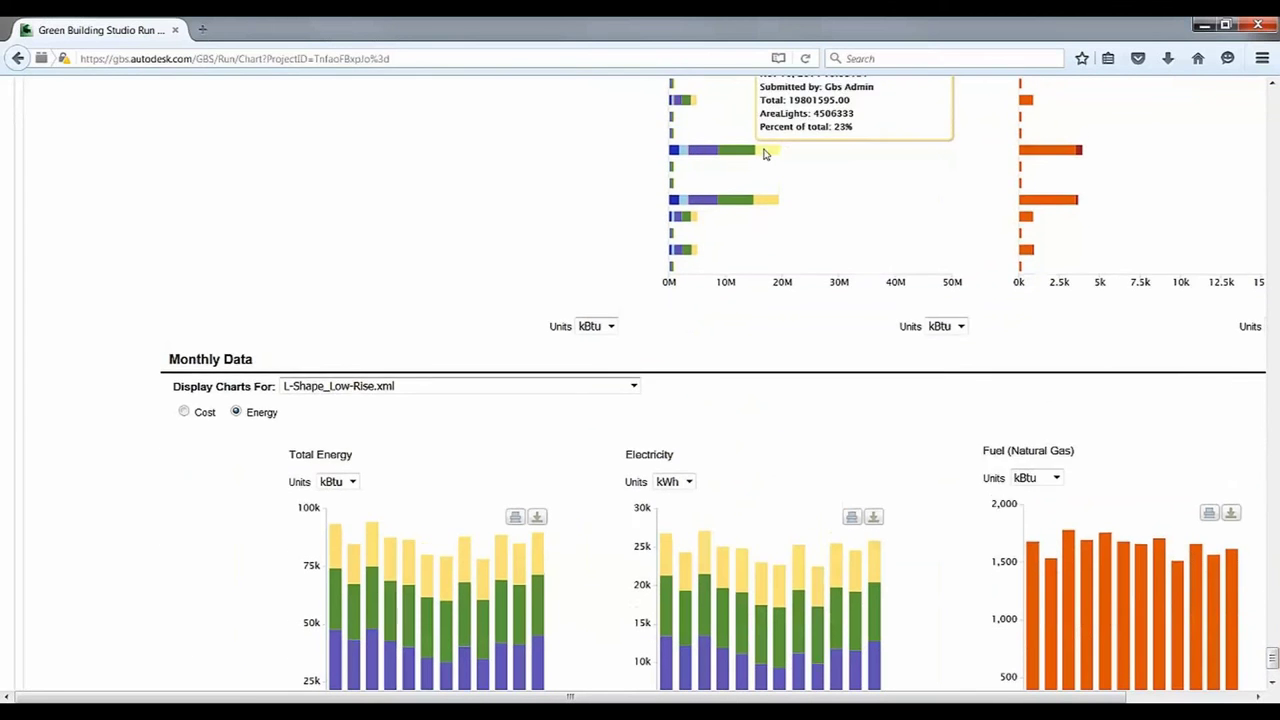
pyautogui.moveTo(711, 329)
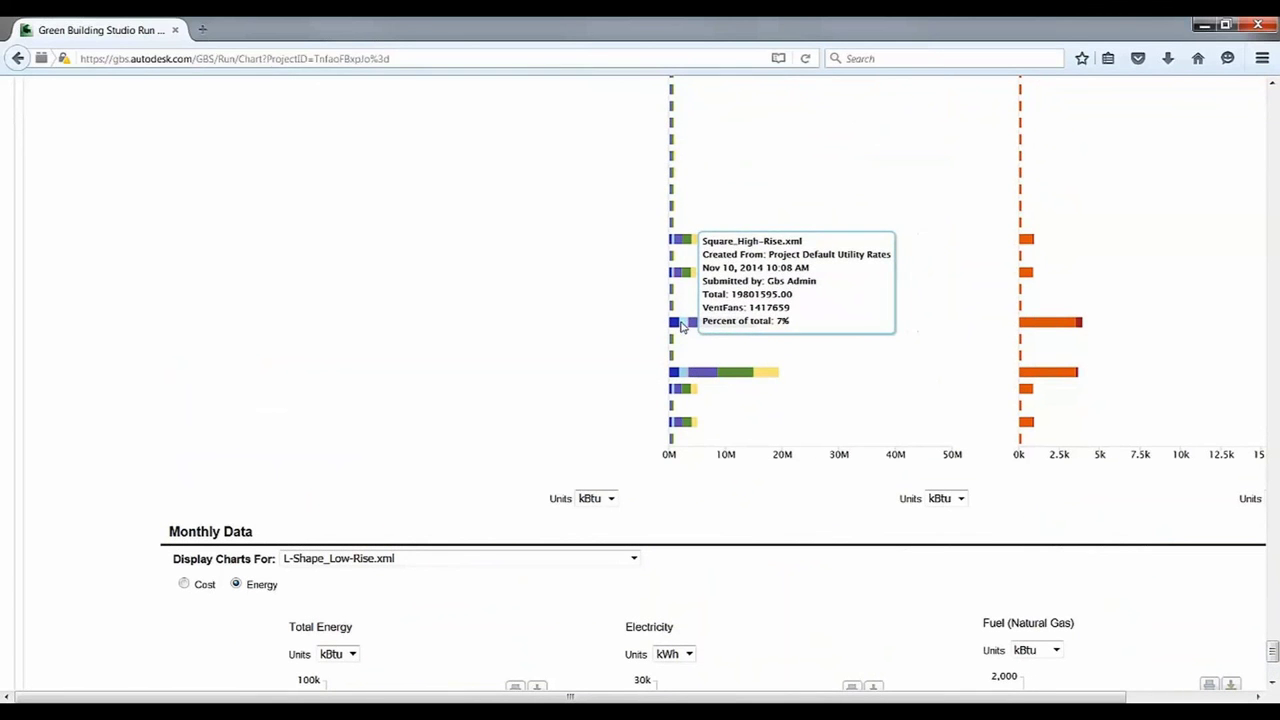
pyautogui.moveTo(1057, 330)
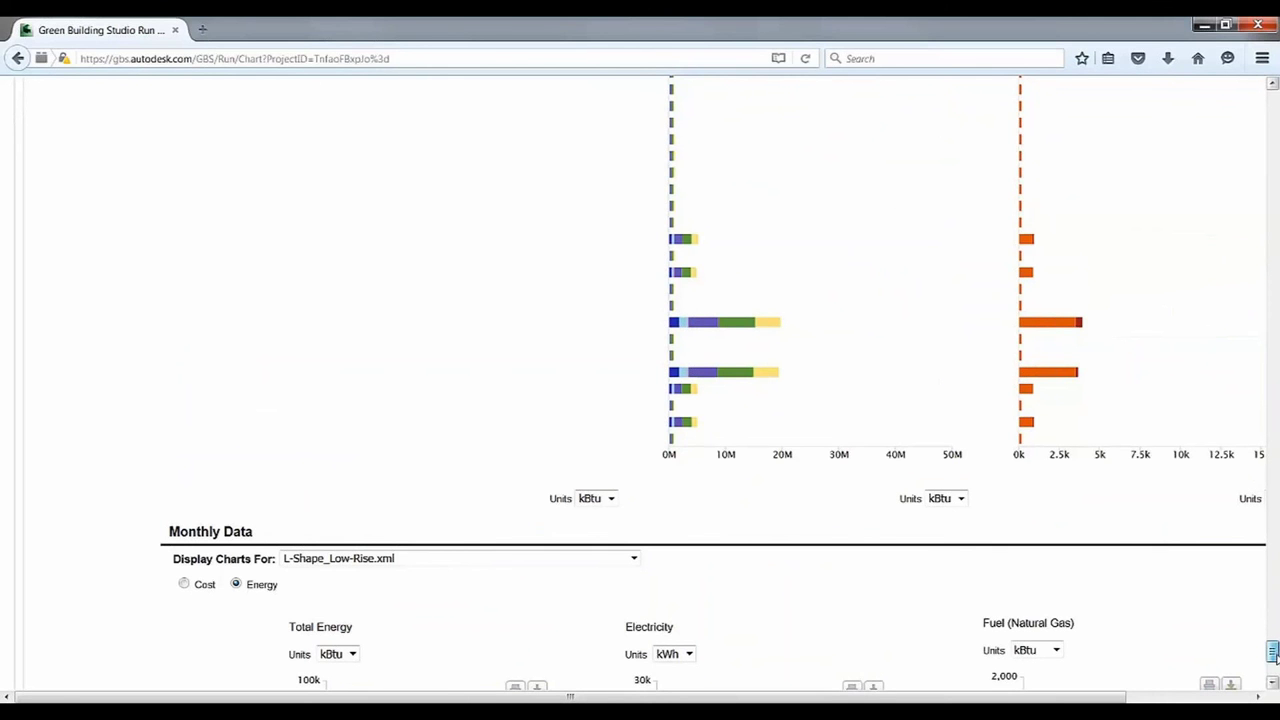
# - Show monthly data as Cost, trying $ per ft² then settling Total Energy on $ per occ
pyautogui.moveTo(1273, 652); pyautogui.dragTo(1273, 672)
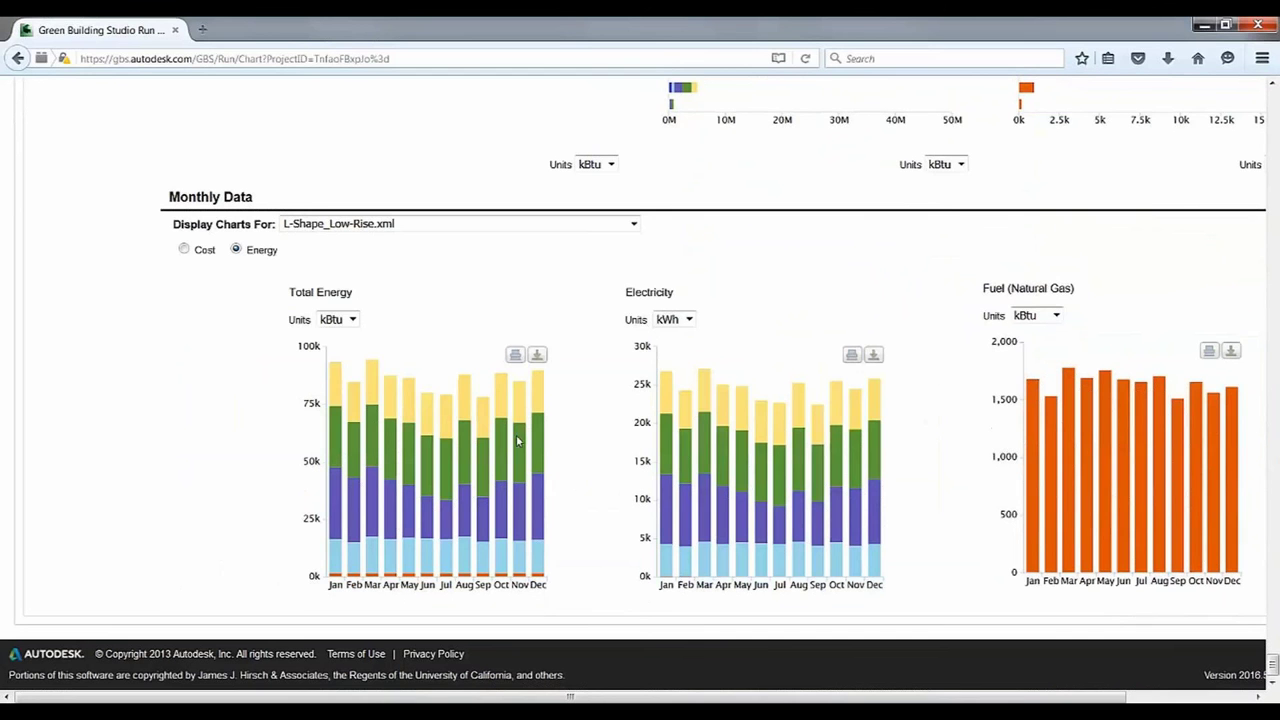
pyautogui.moveTo(447, 428)
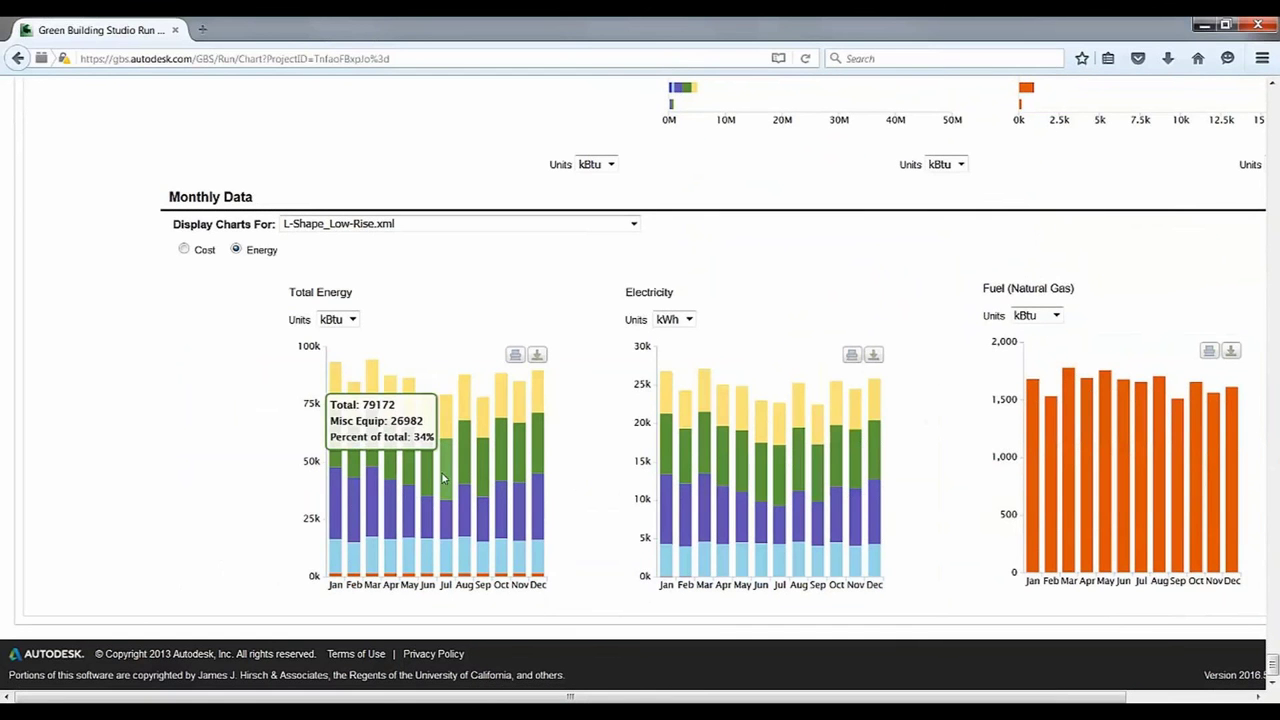
pyautogui.moveTo(431, 524)
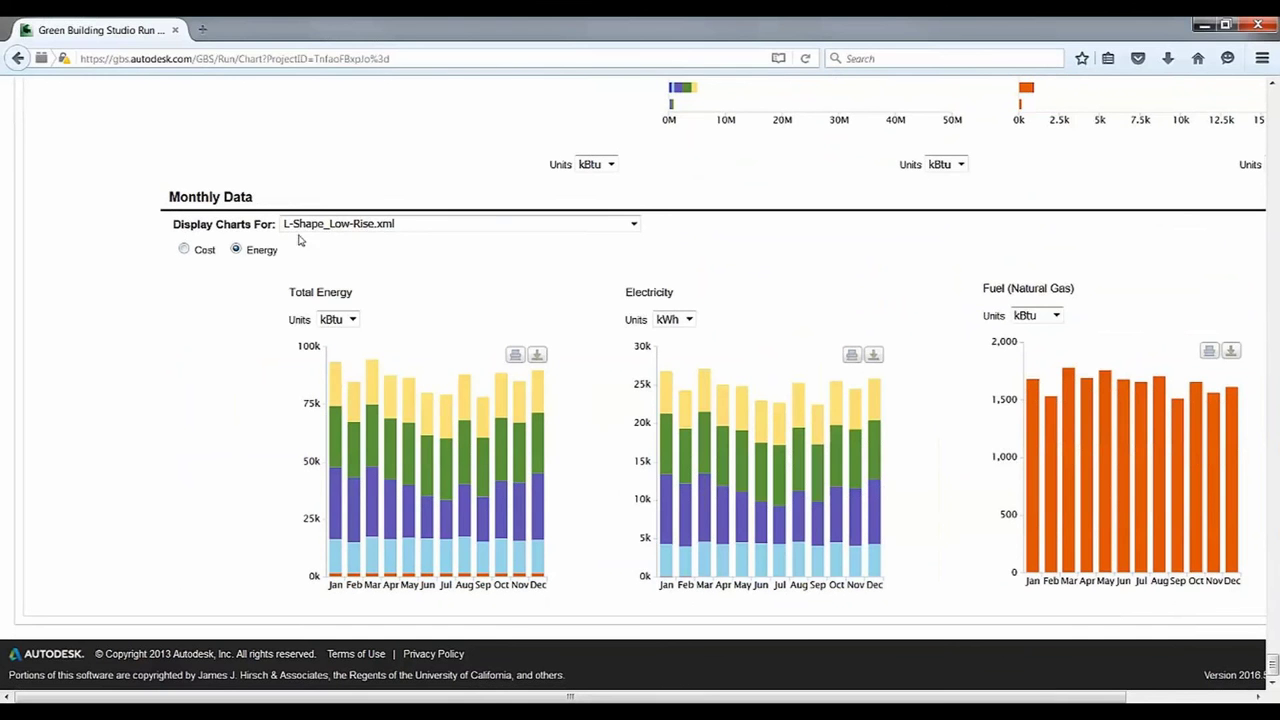
pyautogui.click(186, 250)
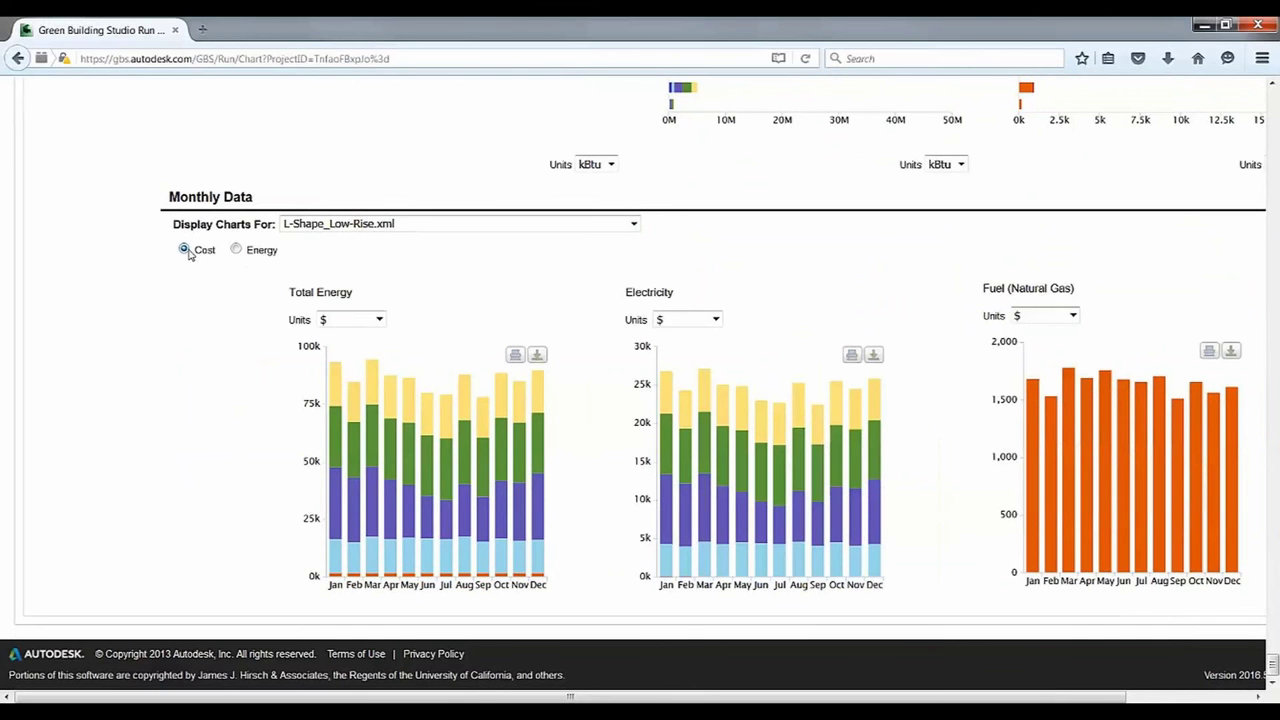
pyautogui.click(378, 320)
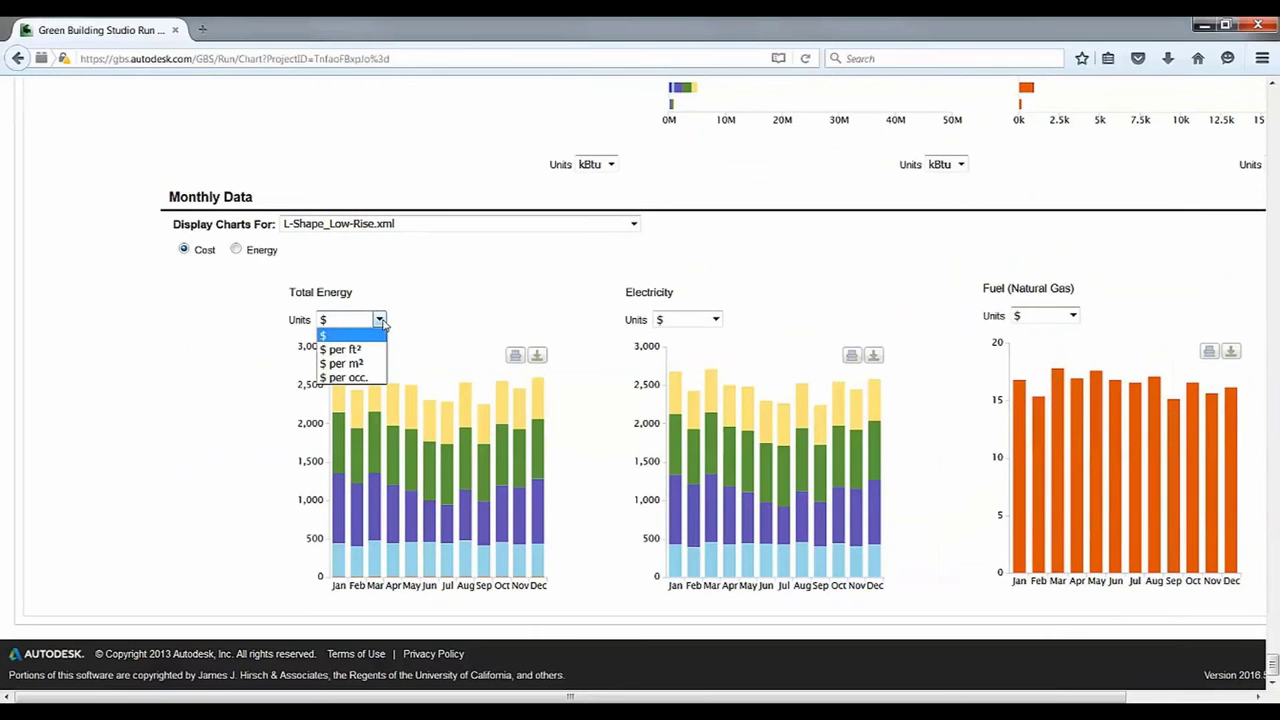
pyautogui.click(345, 349)
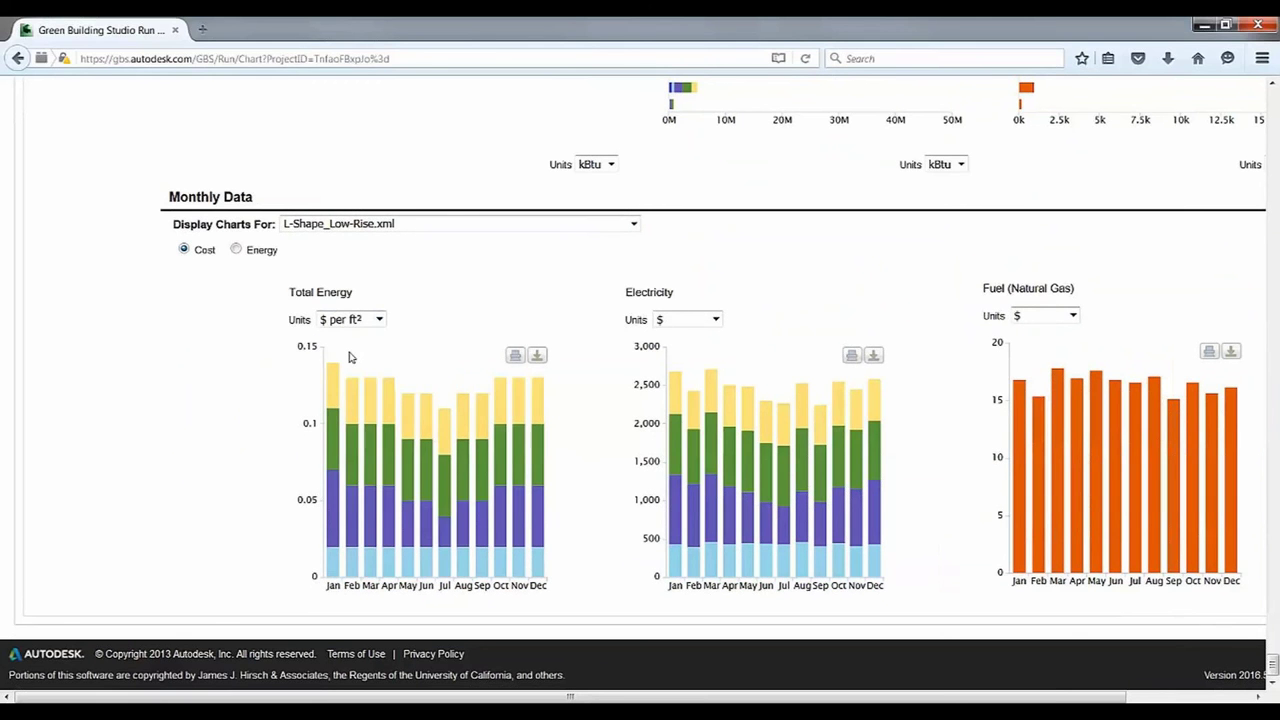
pyautogui.click(378, 319)
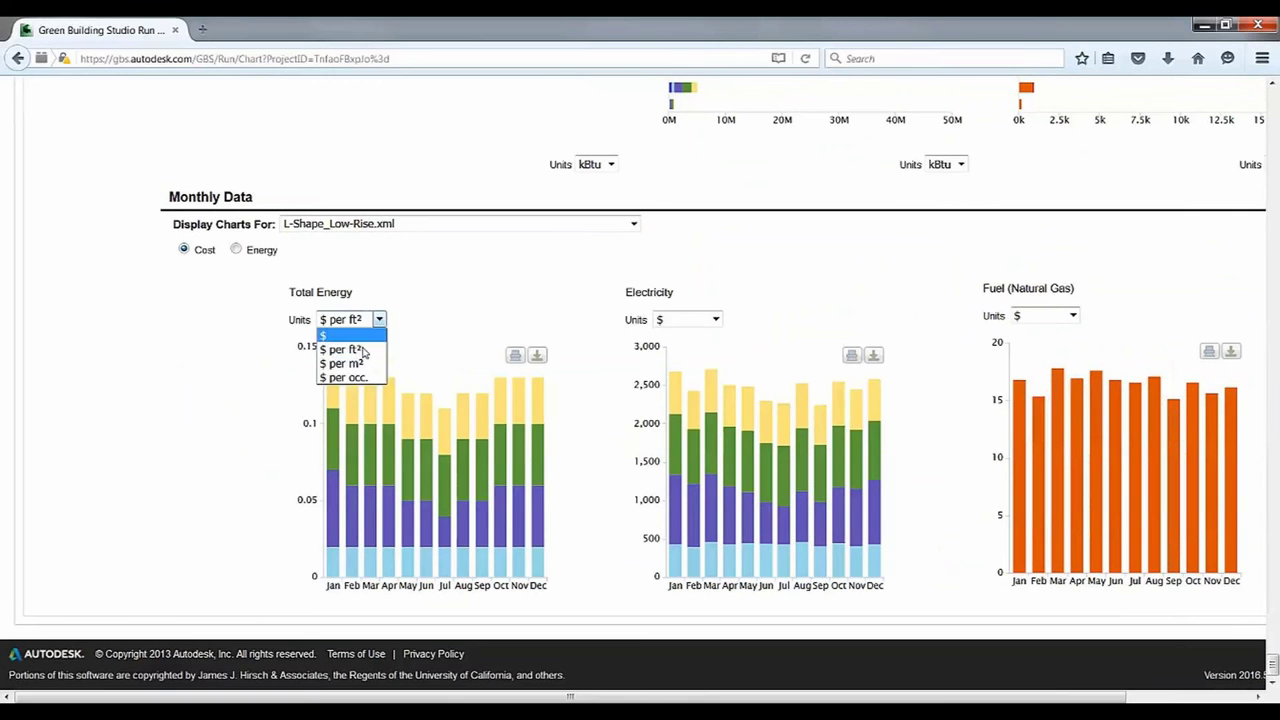
pyautogui.click(343, 377)
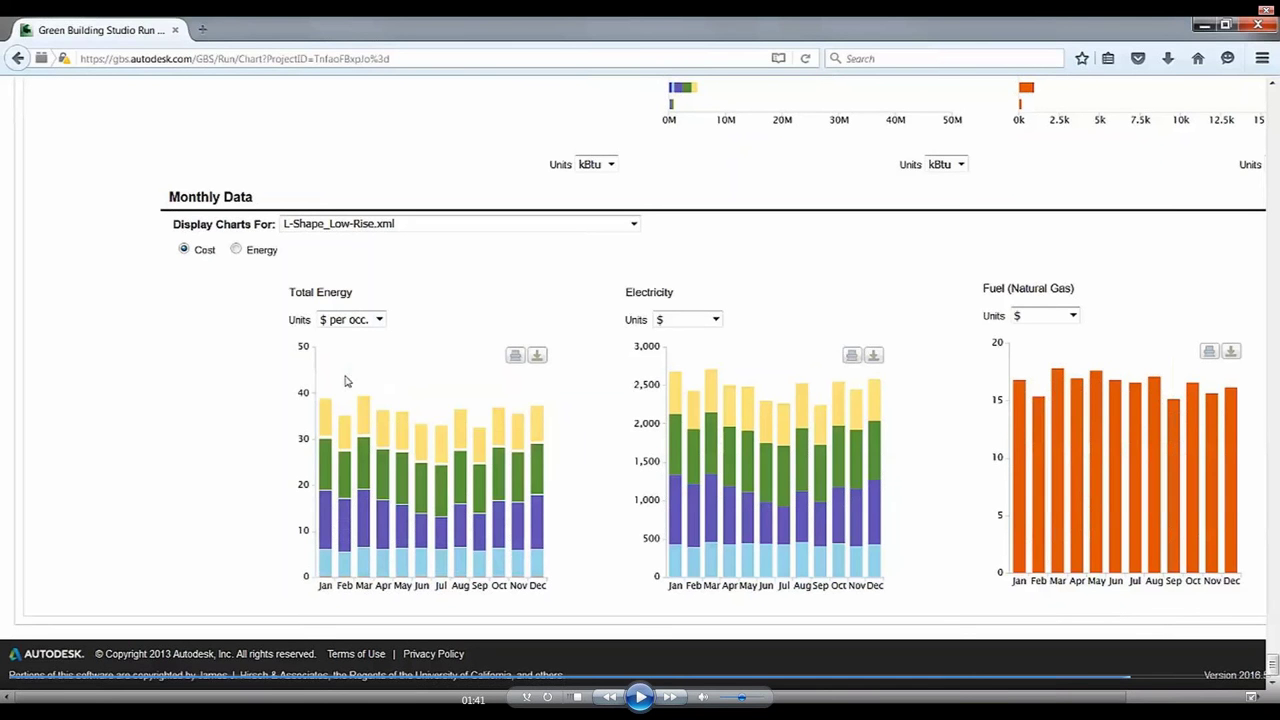
# - Resume the Green Building Studio demo video and play through the monthly cost charts
pyautogui.click(640, 697)
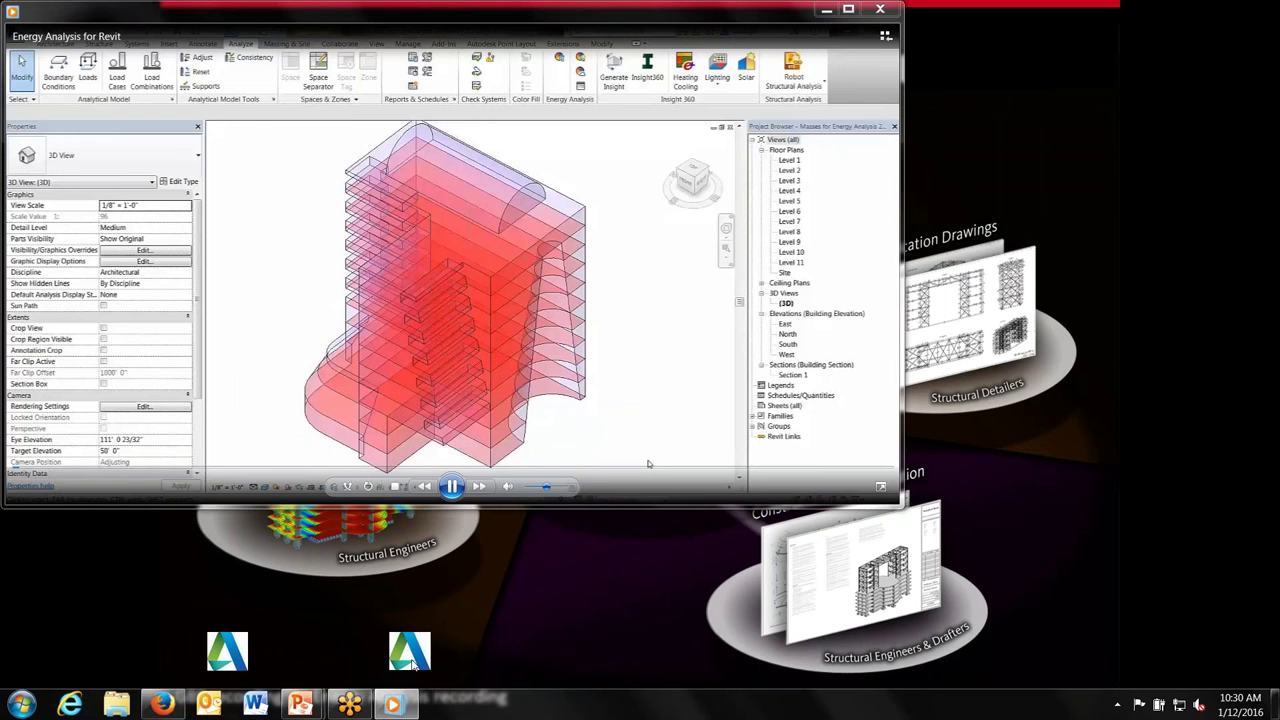
# - Play the Revit demo full screen up to Run Energy Simulation creating 'Masses for Energy Analysis 2016 (1)'
pyautogui.doubleClick(648, 463)
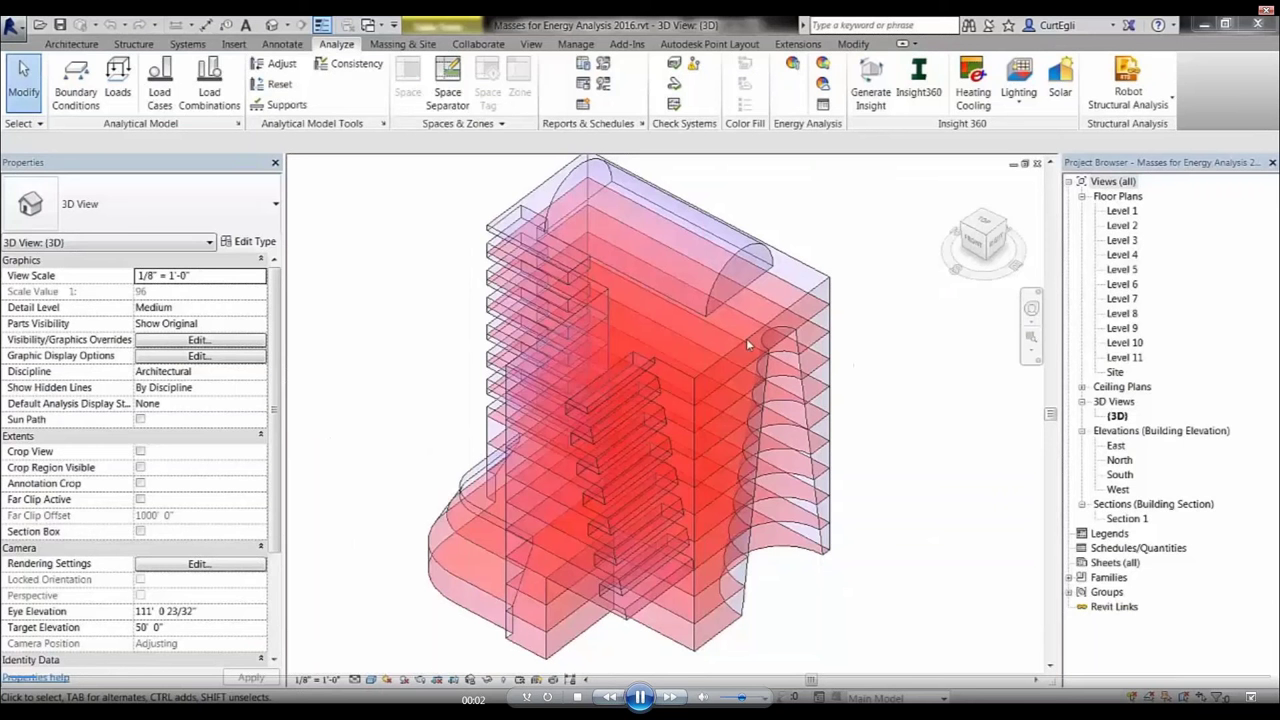
pyautogui.click(639, 697)
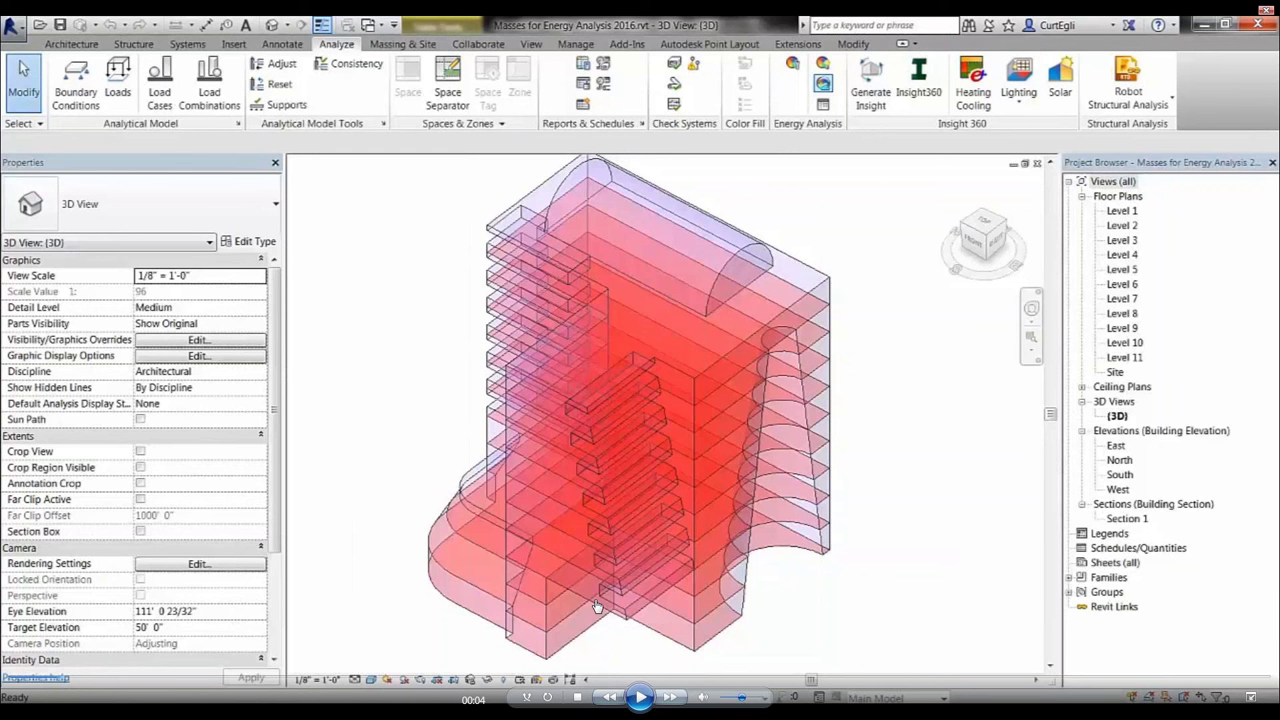
pyautogui.click(640, 697)
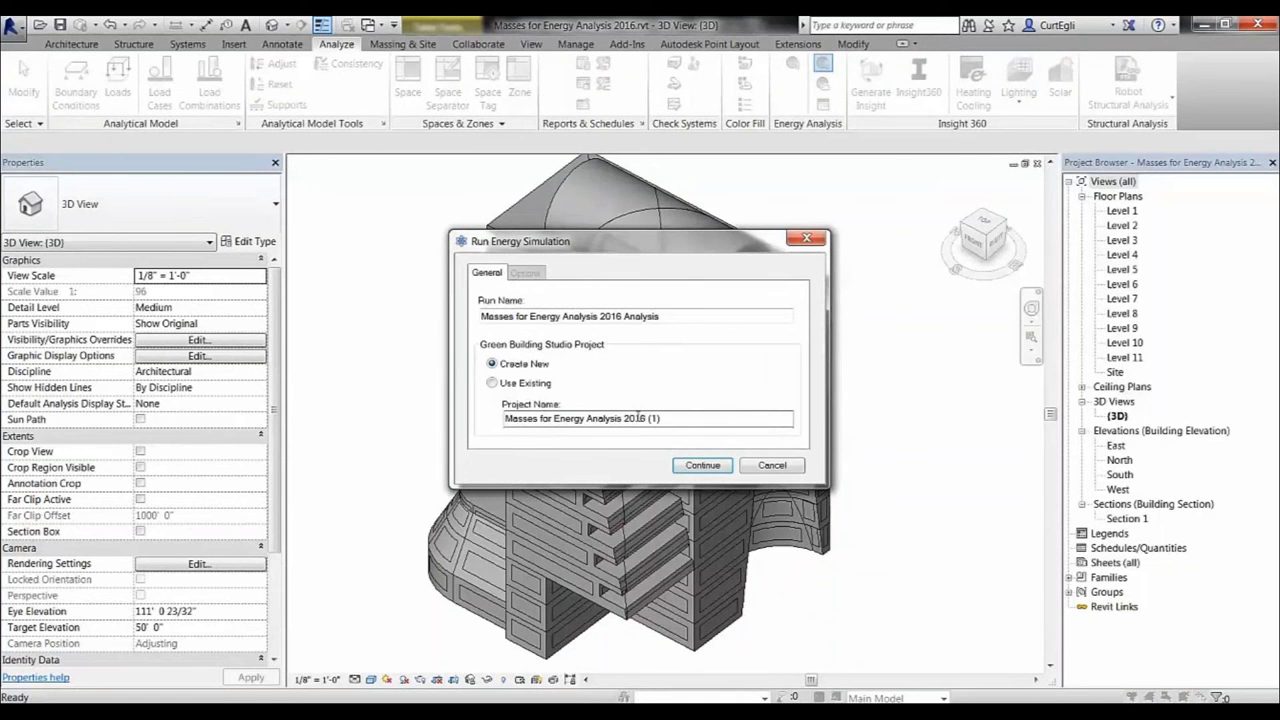
# - Continue the energy simulation and view the report's building performance factors
pyautogui.click(695, 468)
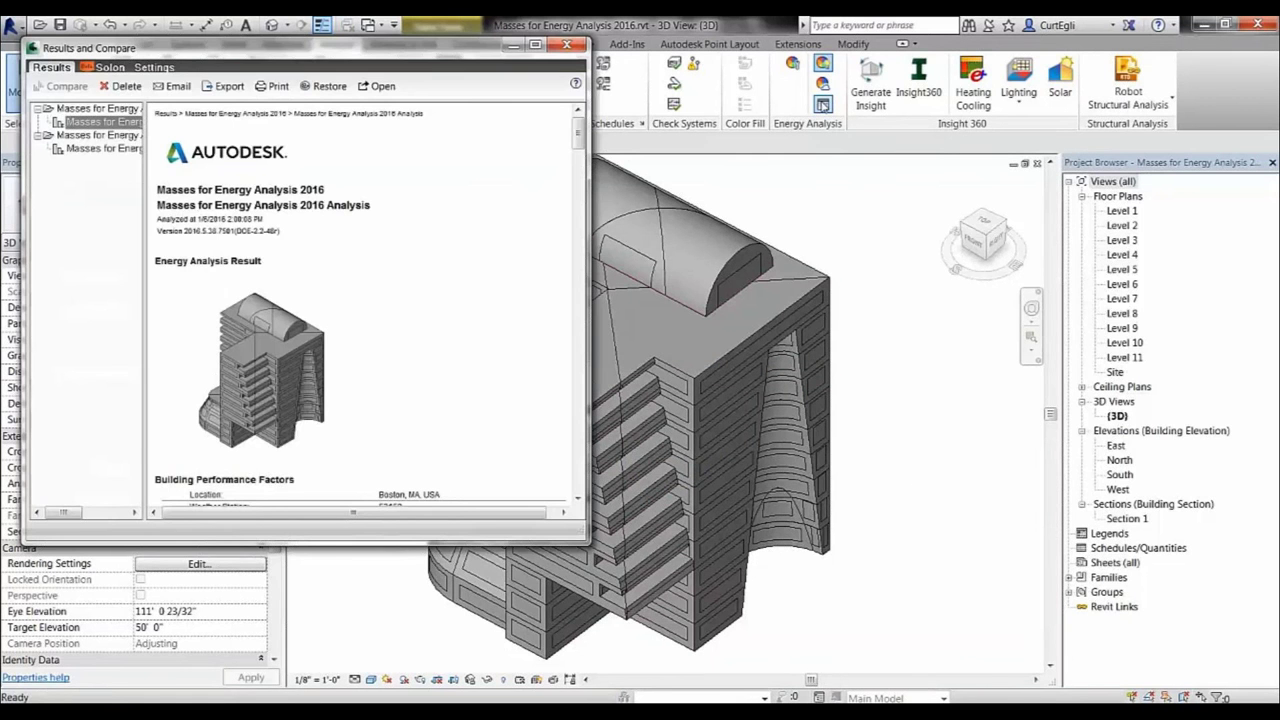
pyautogui.scroll(-1, 577, 140)
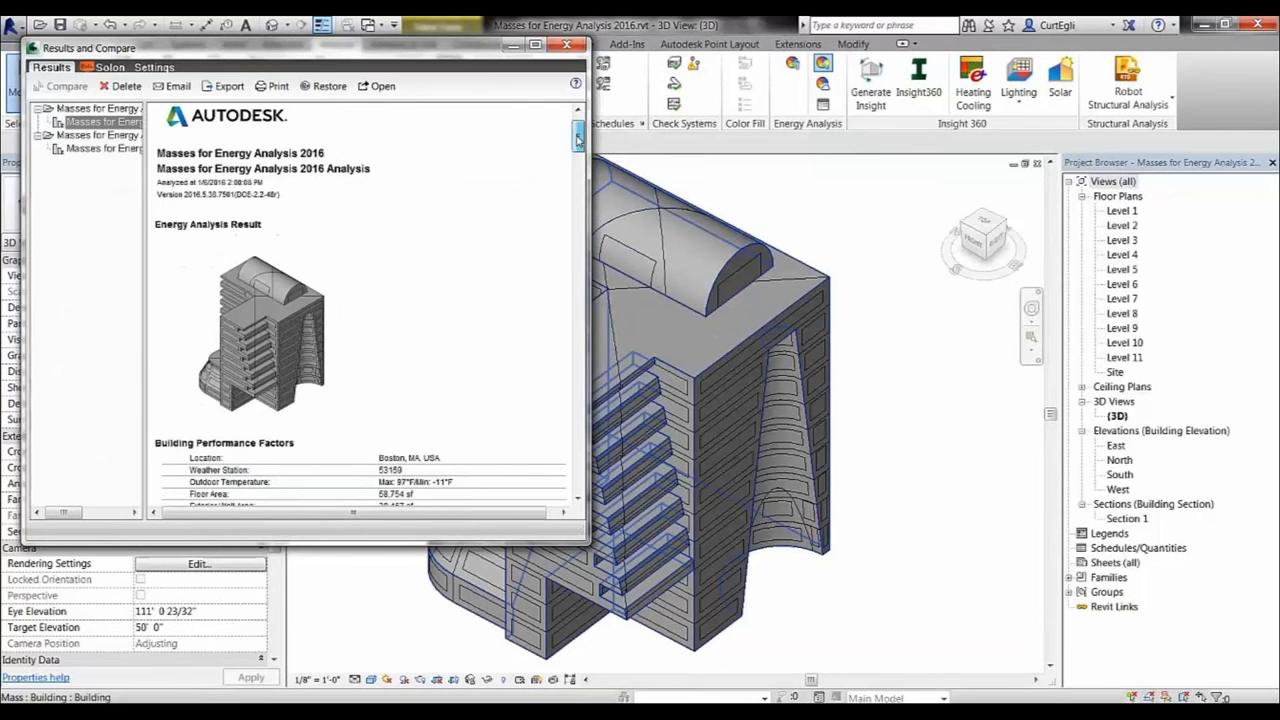
pyautogui.moveTo(577, 140); pyautogui.dragTo(569, 205)
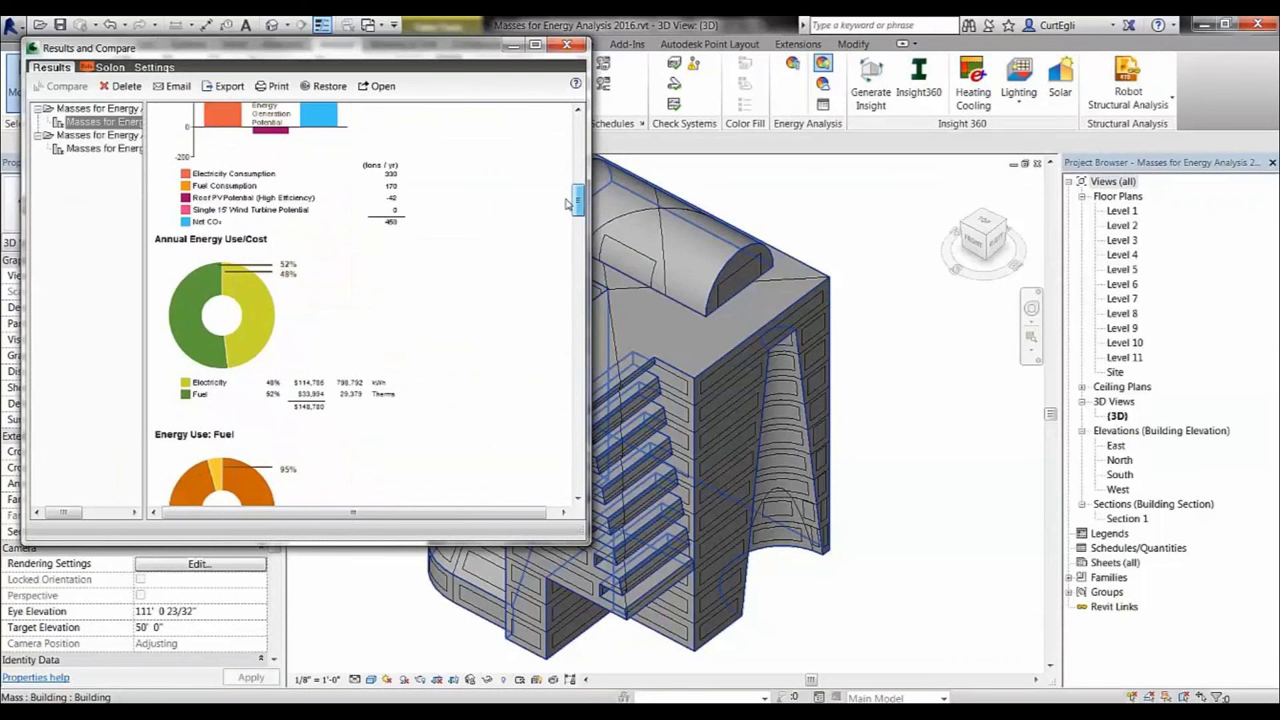
# - Scroll through the results report's wind roses, humidity charts and weather averages
pyautogui.scroll(-3, 530, 270)
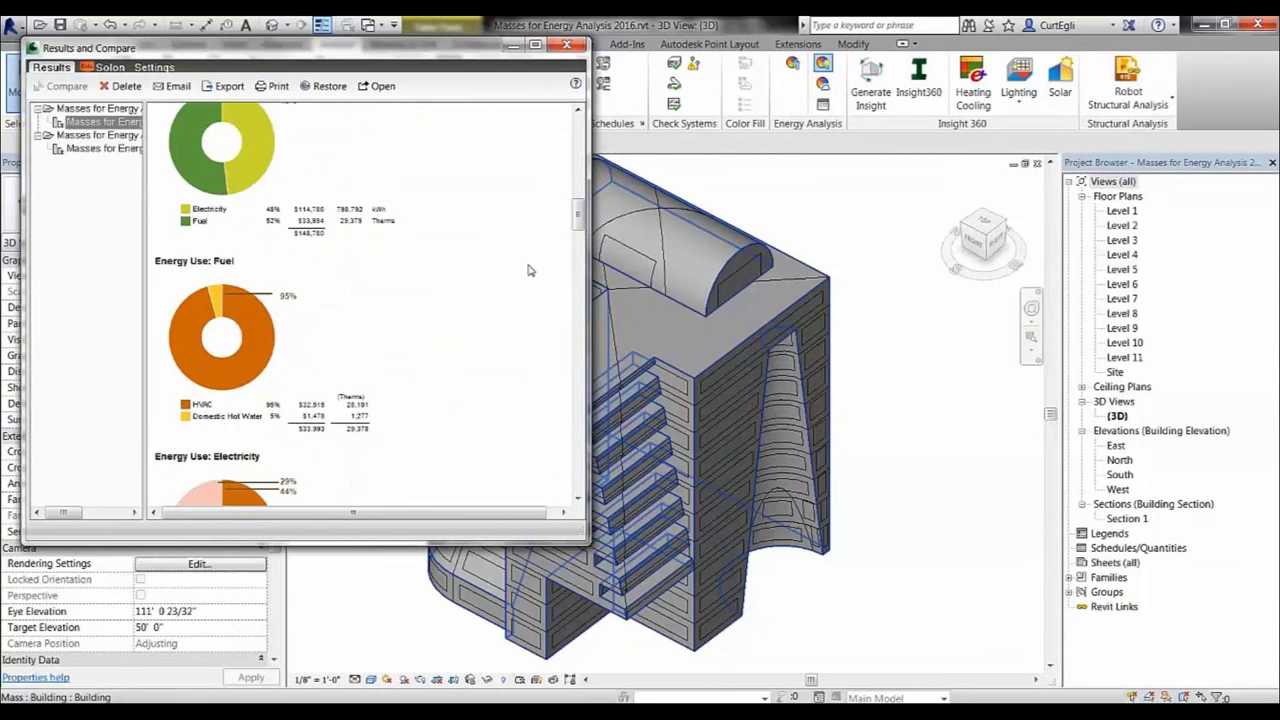
pyautogui.scroll(-6, 530, 270)
pyautogui.scroll(-7, 530, 270)
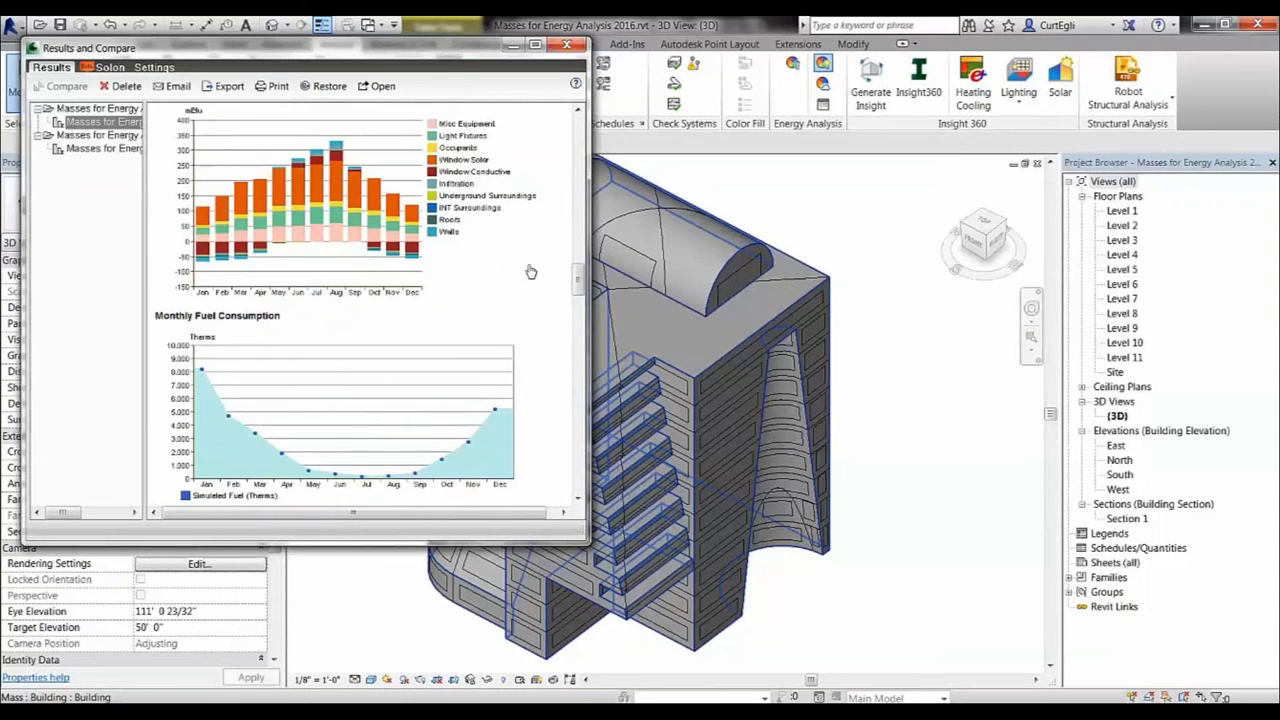
pyautogui.scroll(-1, 530, 271)
pyautogui.scroll(-7, 530, 270)
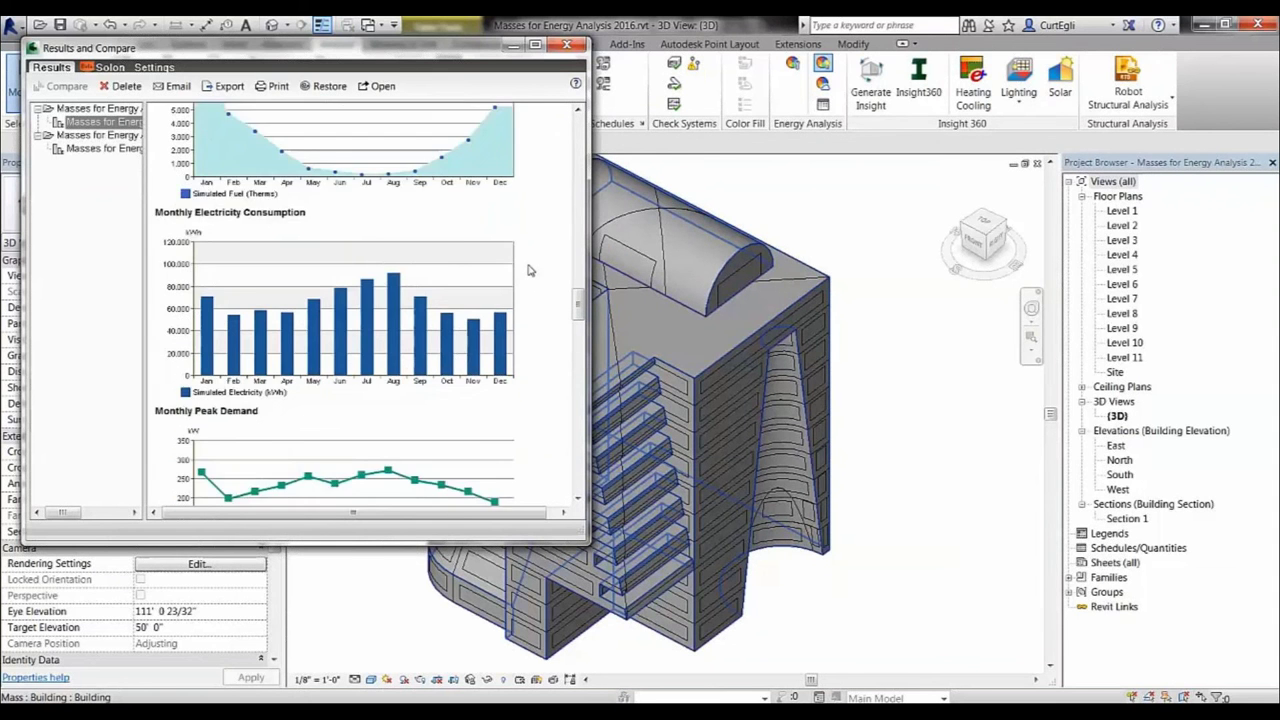
pyautogui.scroll(-2, 530, 270)
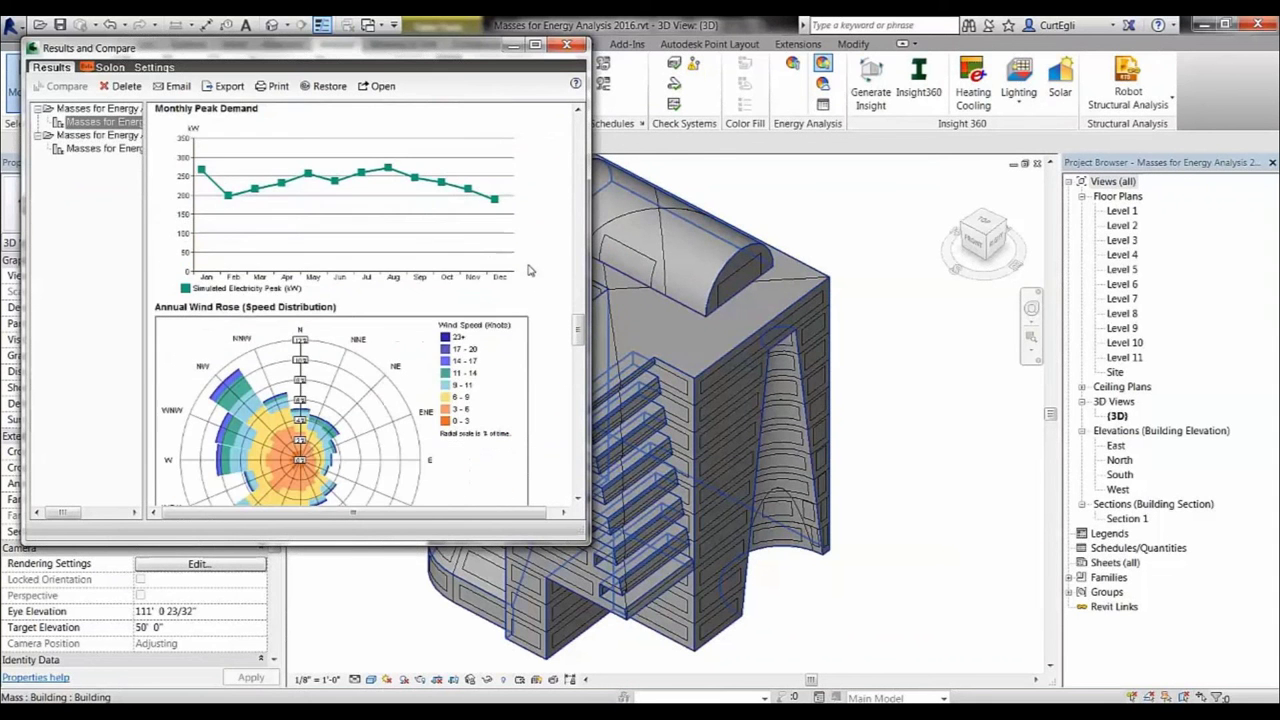
pyautogui.scroll(-3, 530, 270)
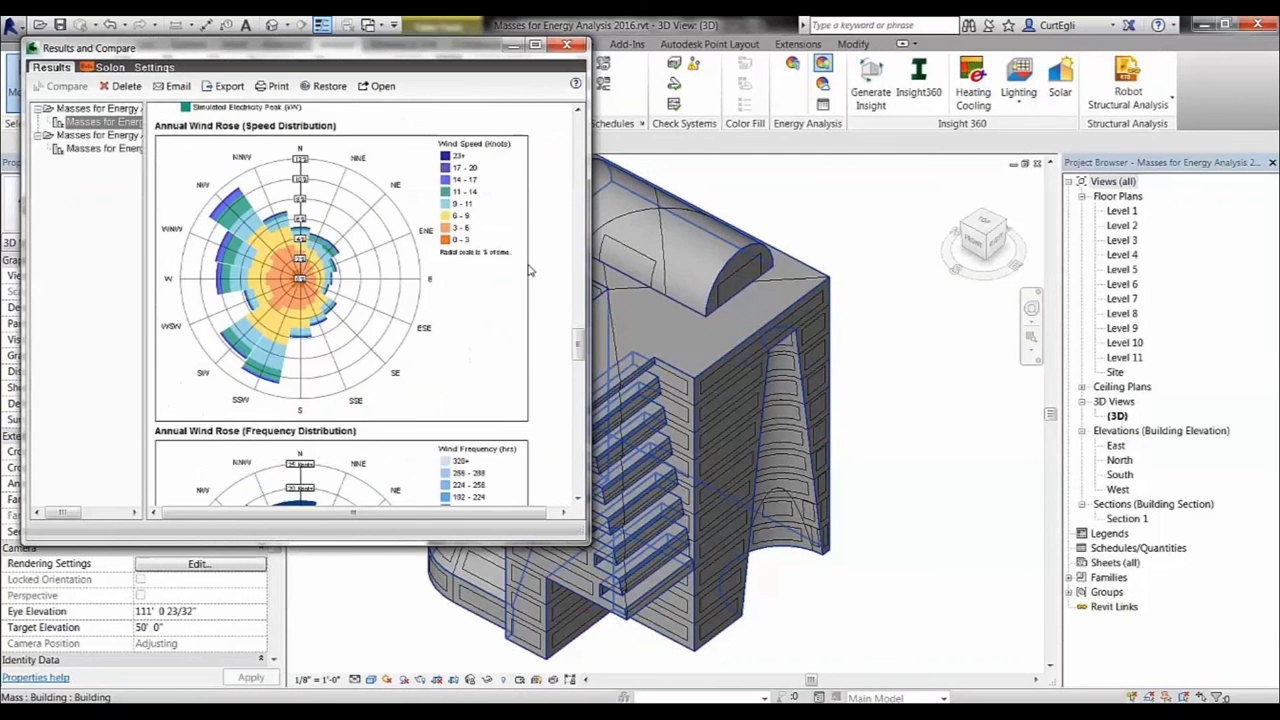
pyautogui.scroll(-2, 530, 270)
pyautogui.scroll(-2, 530, 270)
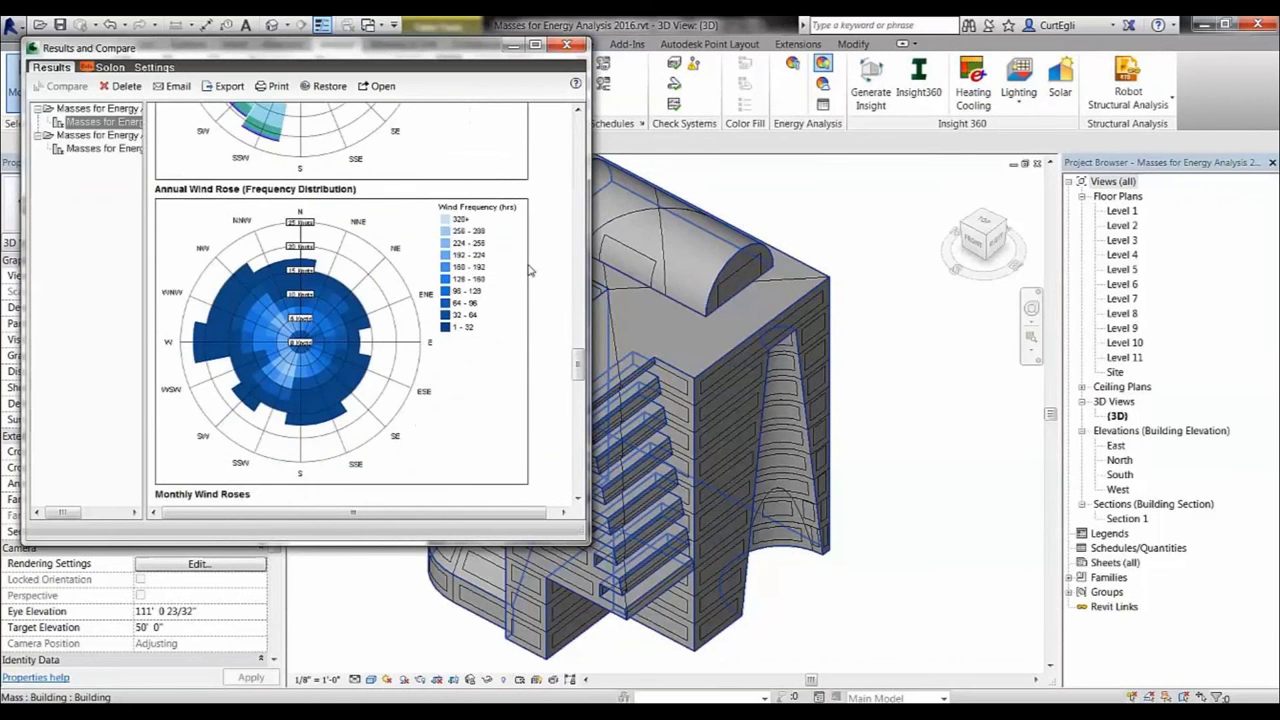
pyautogui.scroll(-3, 530, 270)
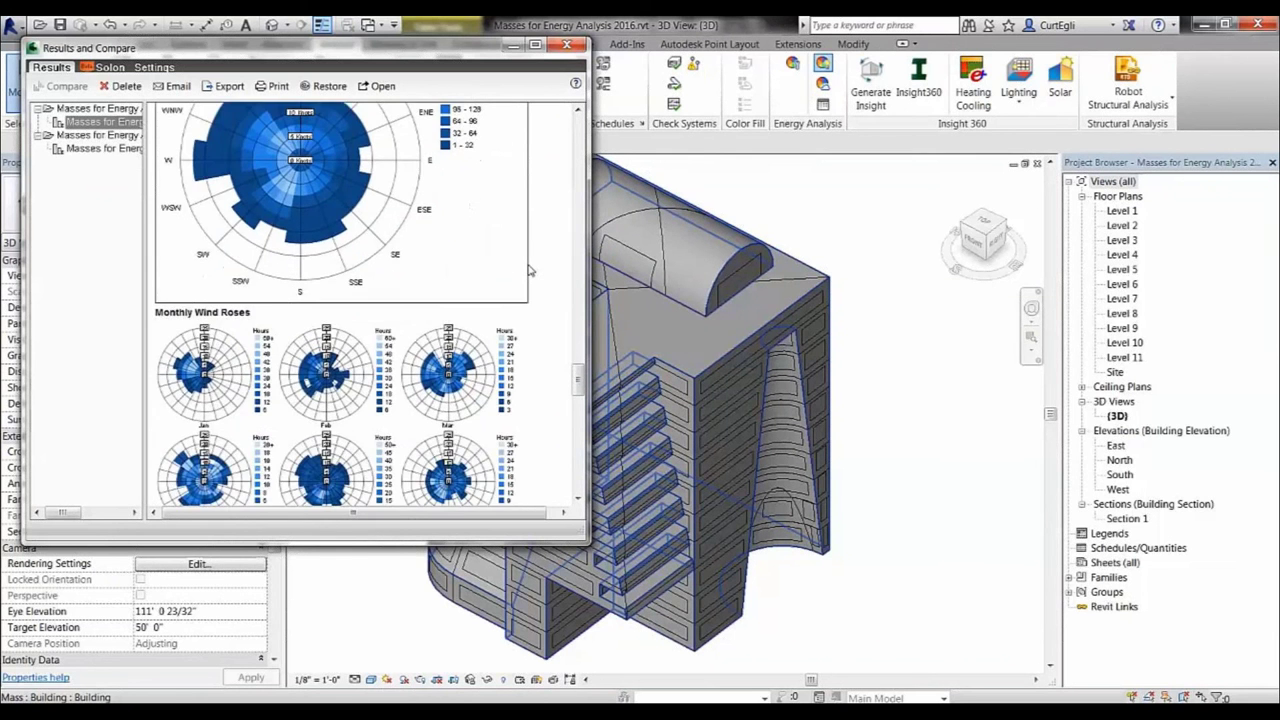
pyautogui.scroll(-5, 530, 270)
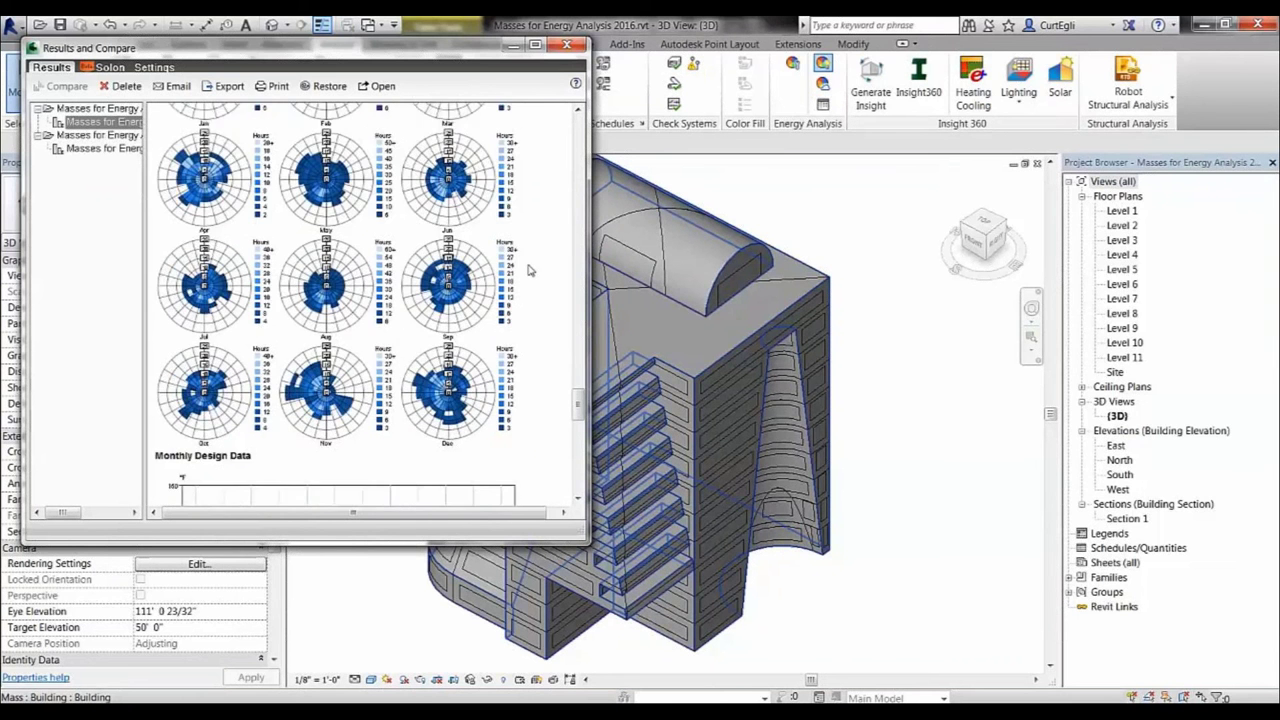
pyautogui.scroll(-4, 530, 270)
pyautogui.scroll(-3, 530, 270)
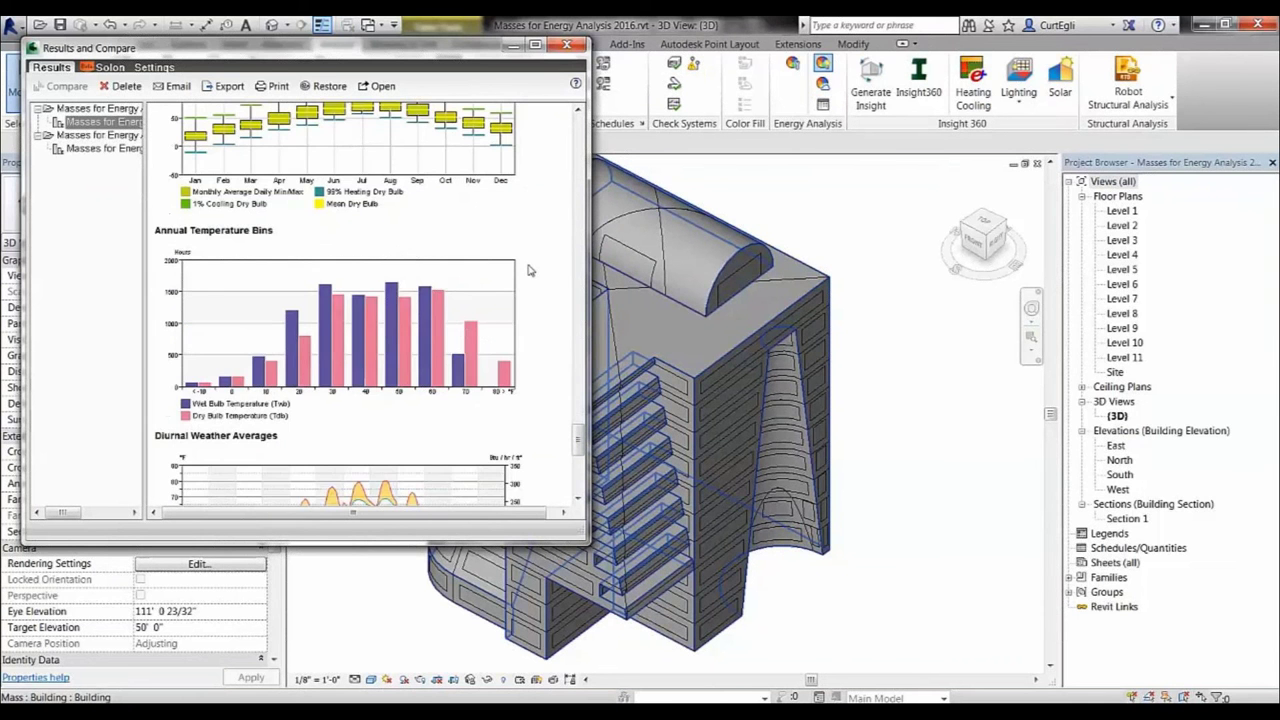
pyautogui.scroll(-2, 530, 270)
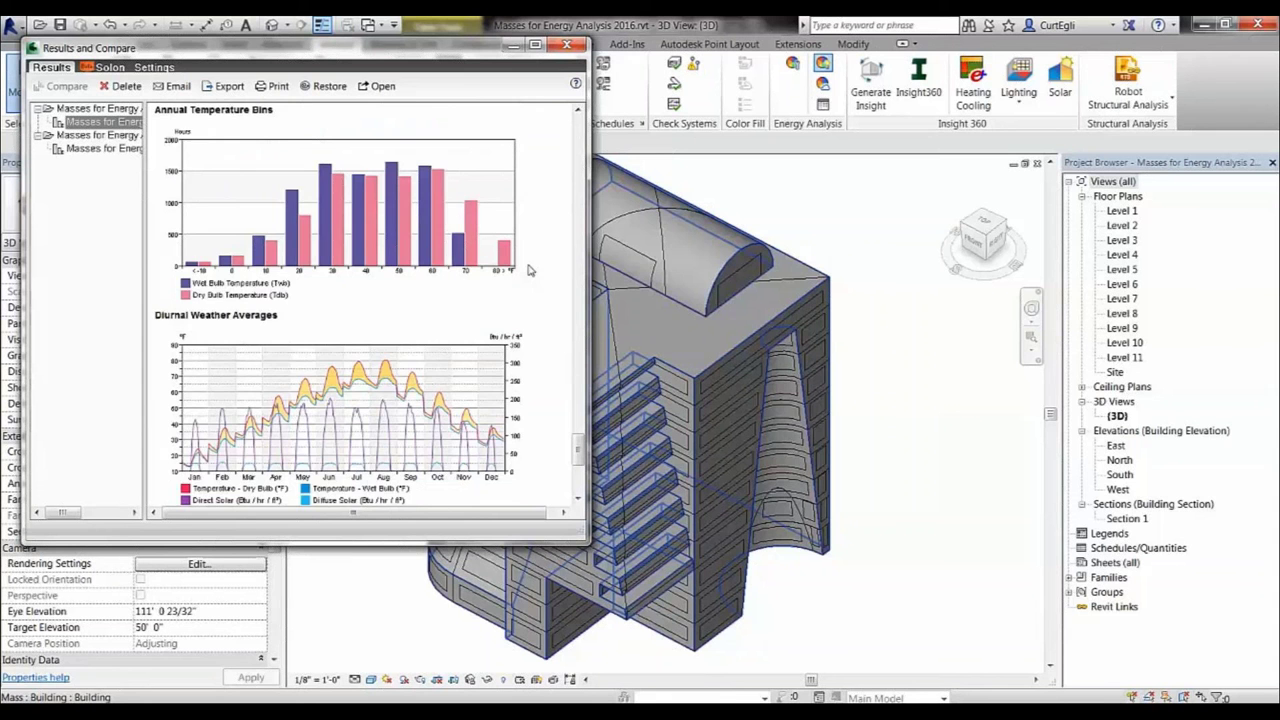
pyautogui.scroll(-4, 530, 270)
pyautogui.scroll(-1, 530, 270)
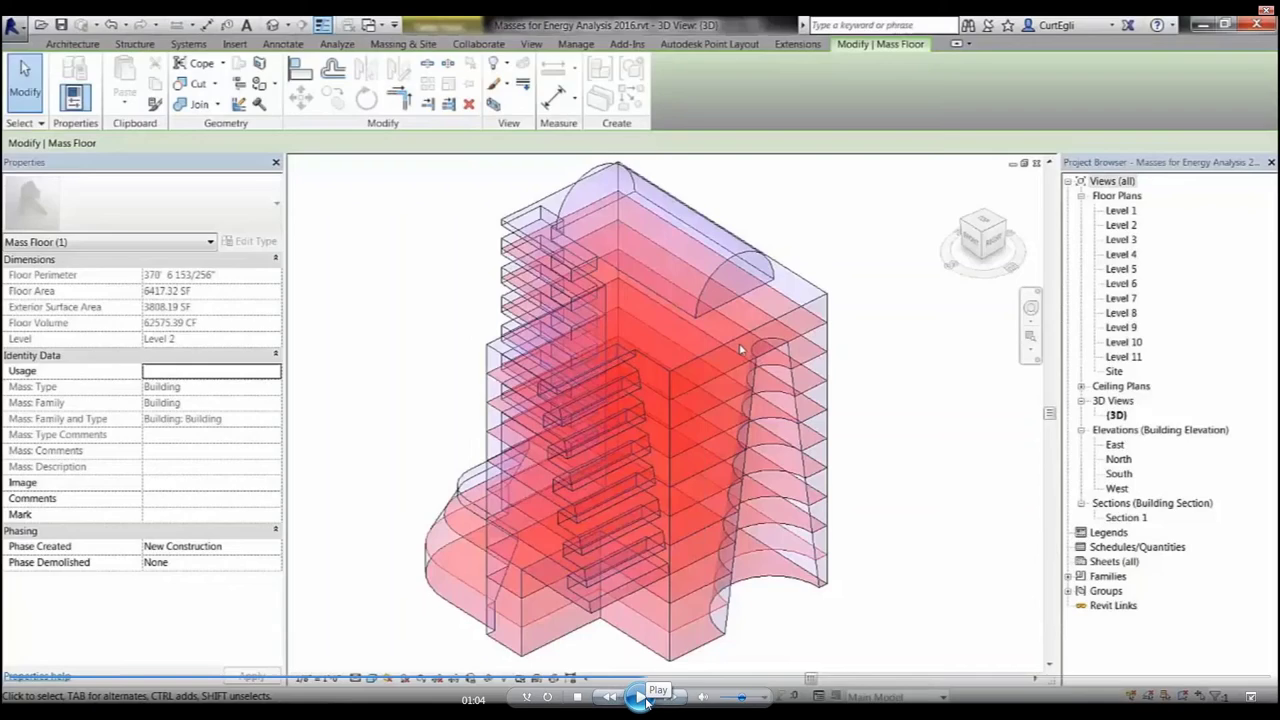
pyautogui.click(645, 700)
# - Resume the demo and start a new energy simulation, letting Revit enable the energy model
pyautogui.click(647, 703)
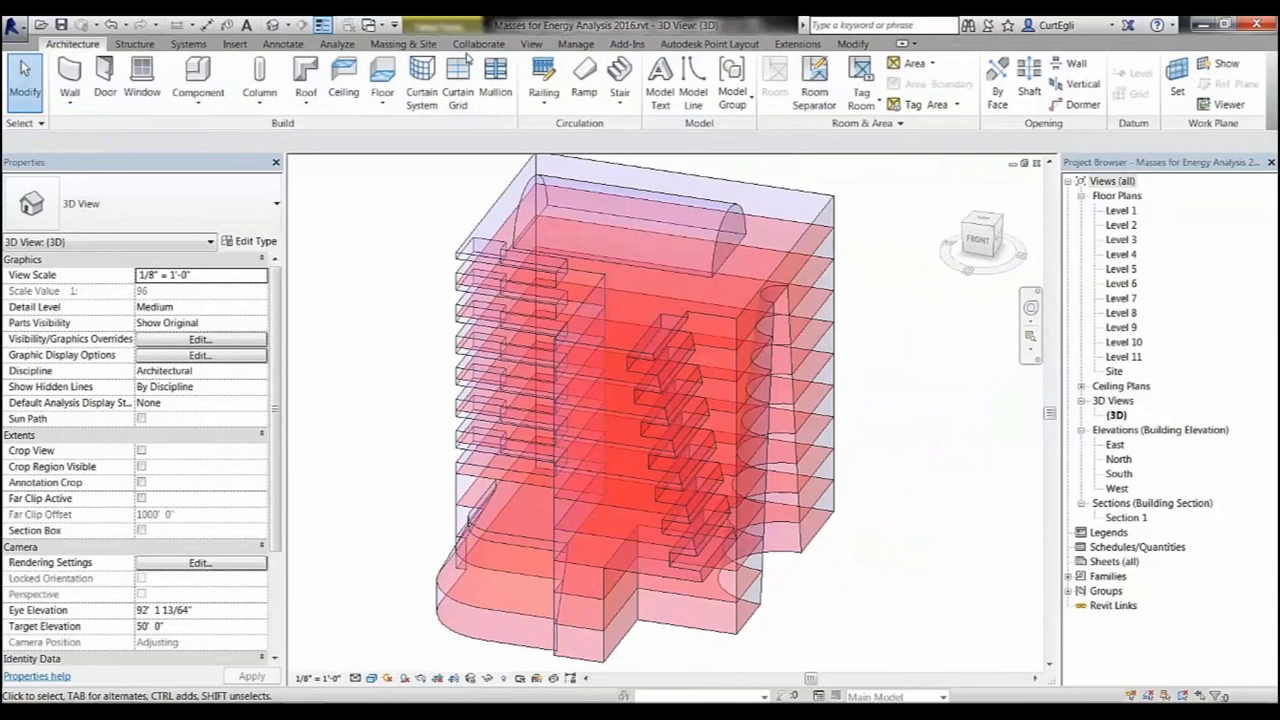
pyautogui.click(339, 45)
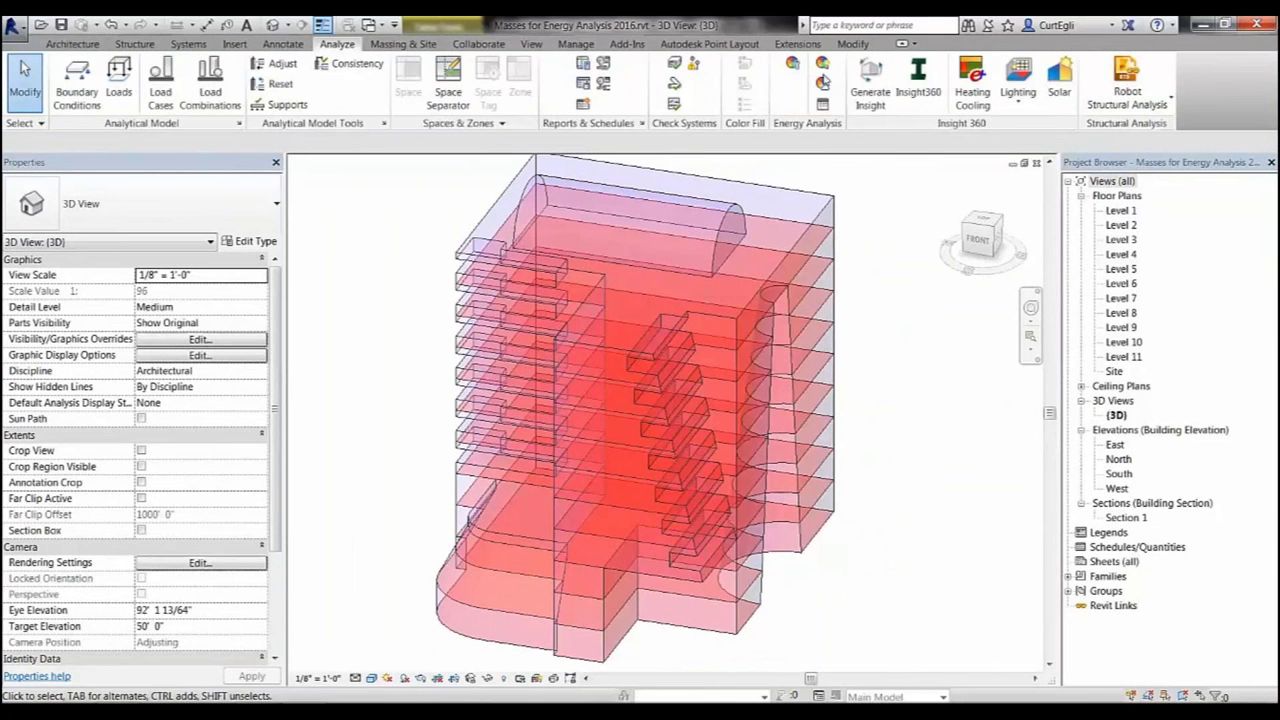
pyautogui.click(822, 84)
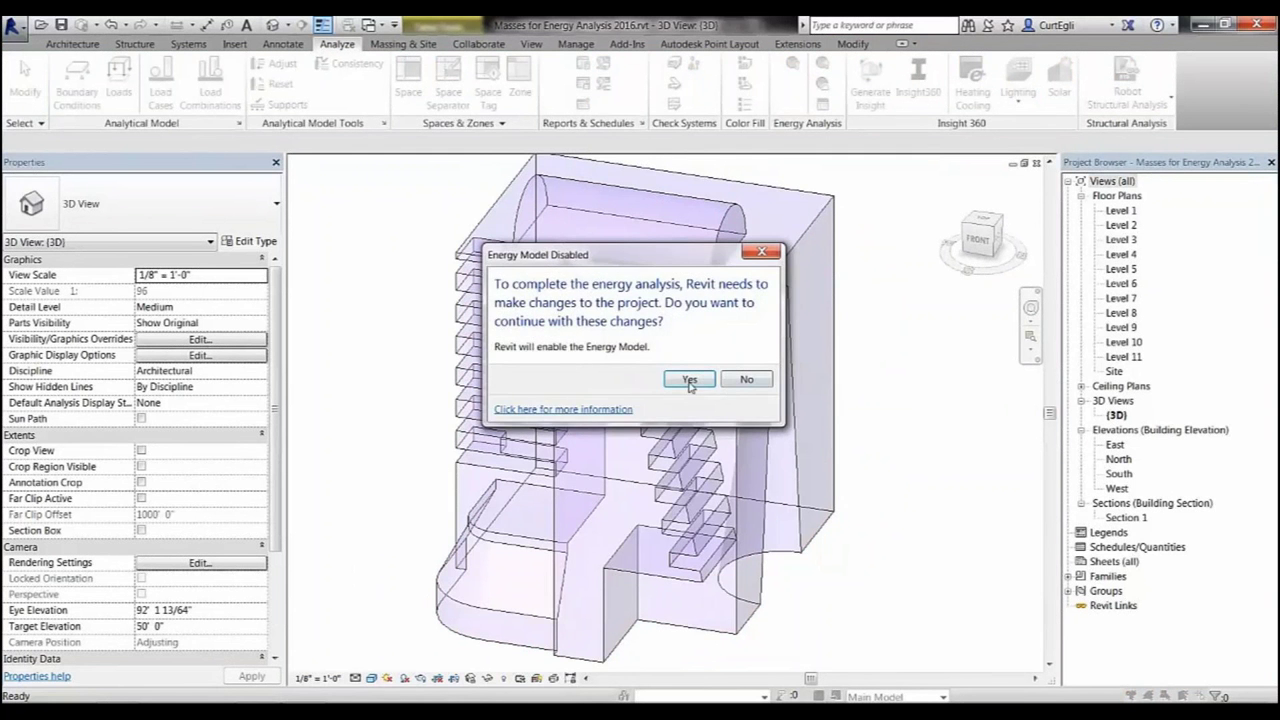
pyautogui.click(689, 380)
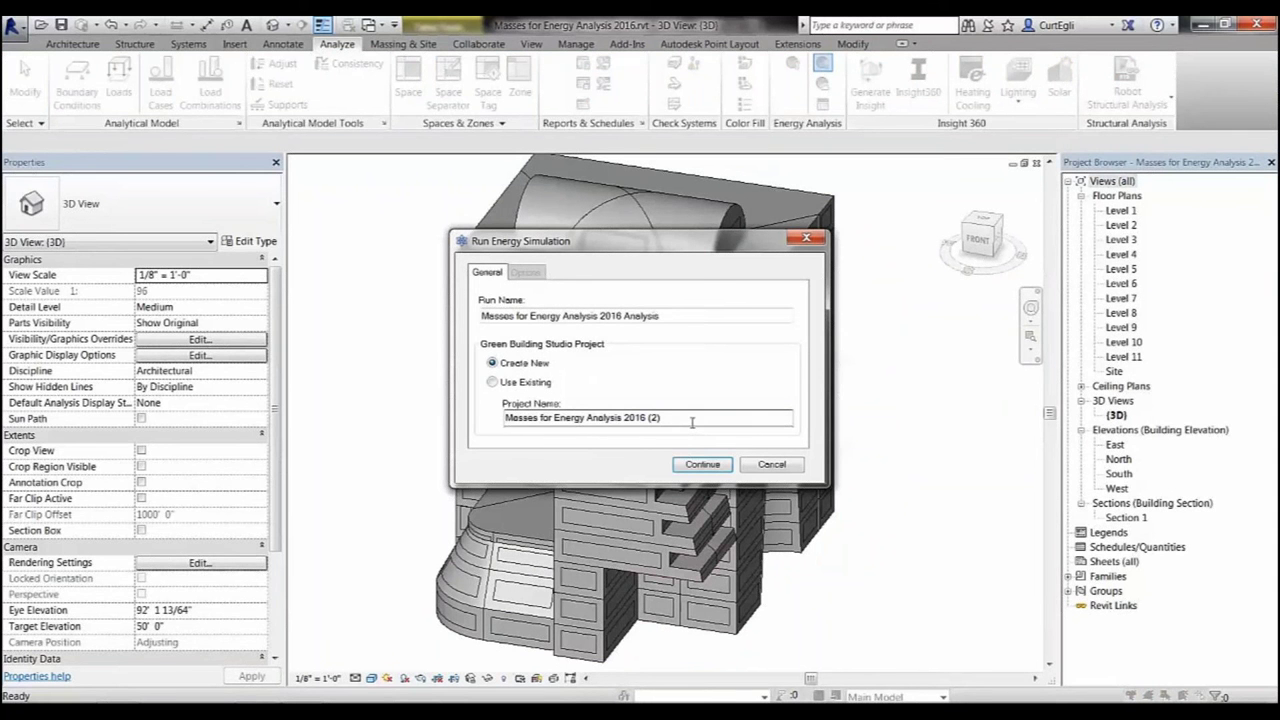
# - Run the simulation under existing project Masses for Energy Analysis 2016
pyautogui.click(505, 385)
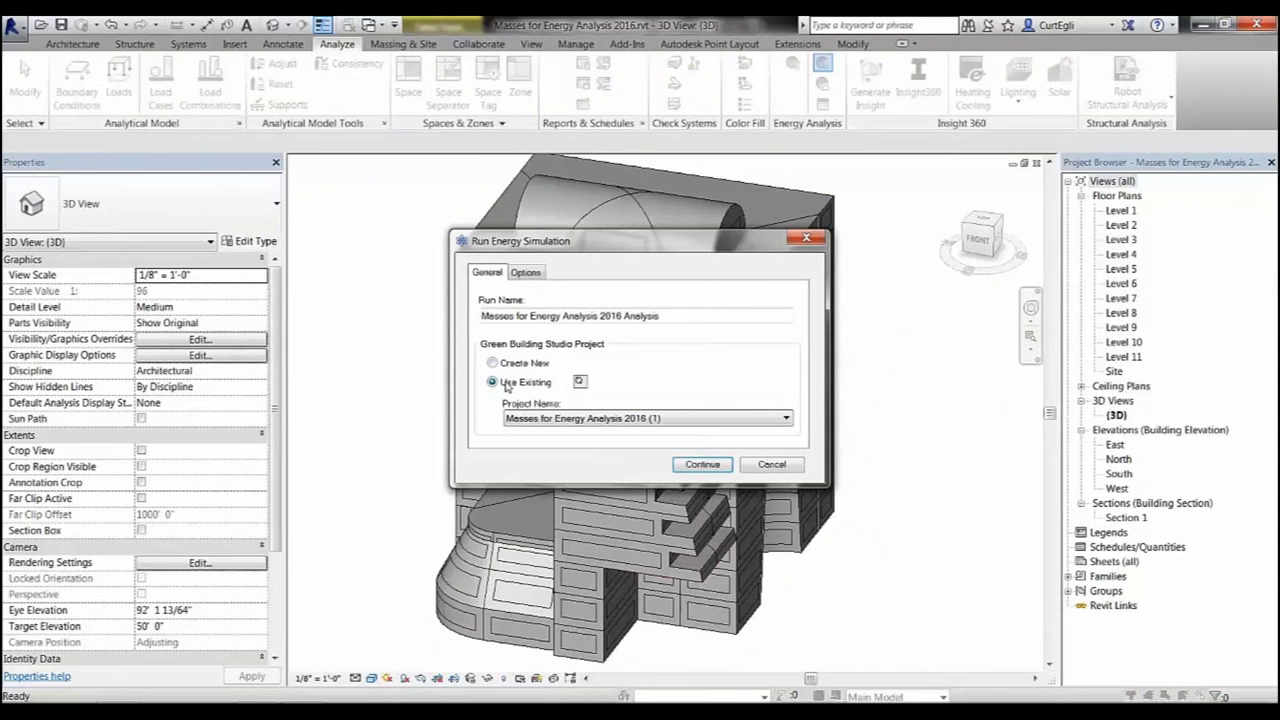
pyautogui.click(575, 418)
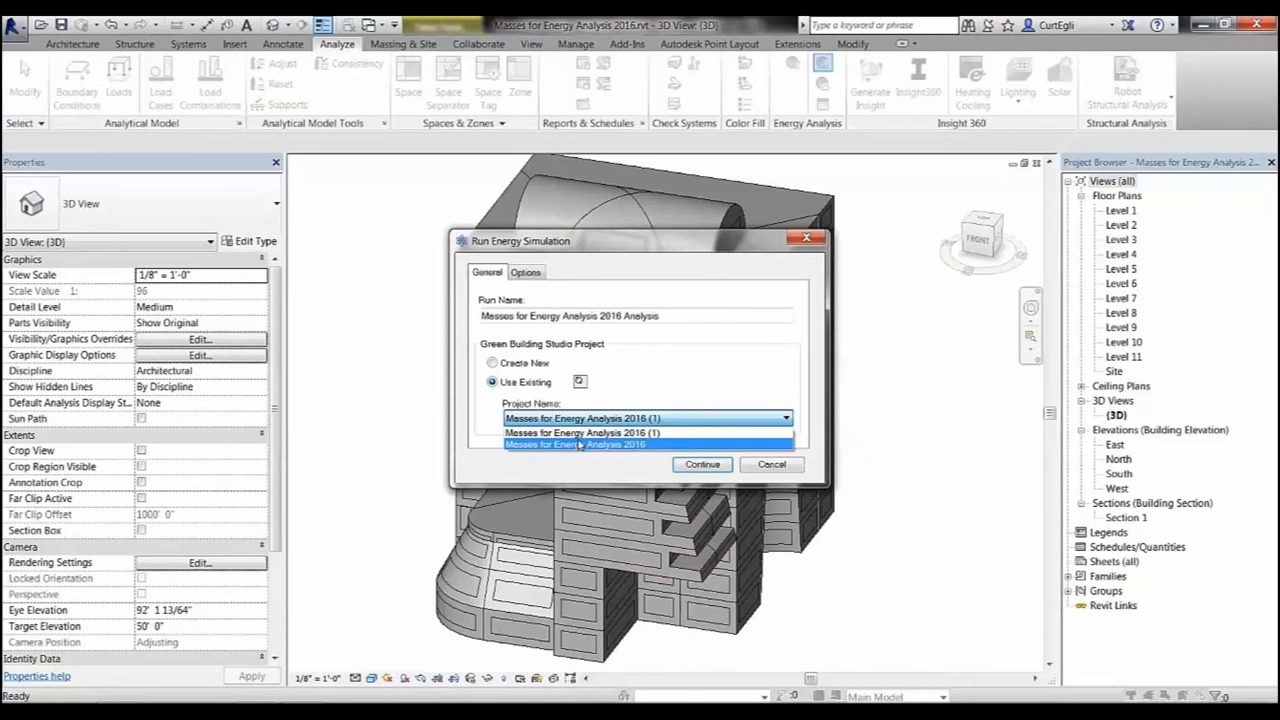
pyautogui.click(578, 443)
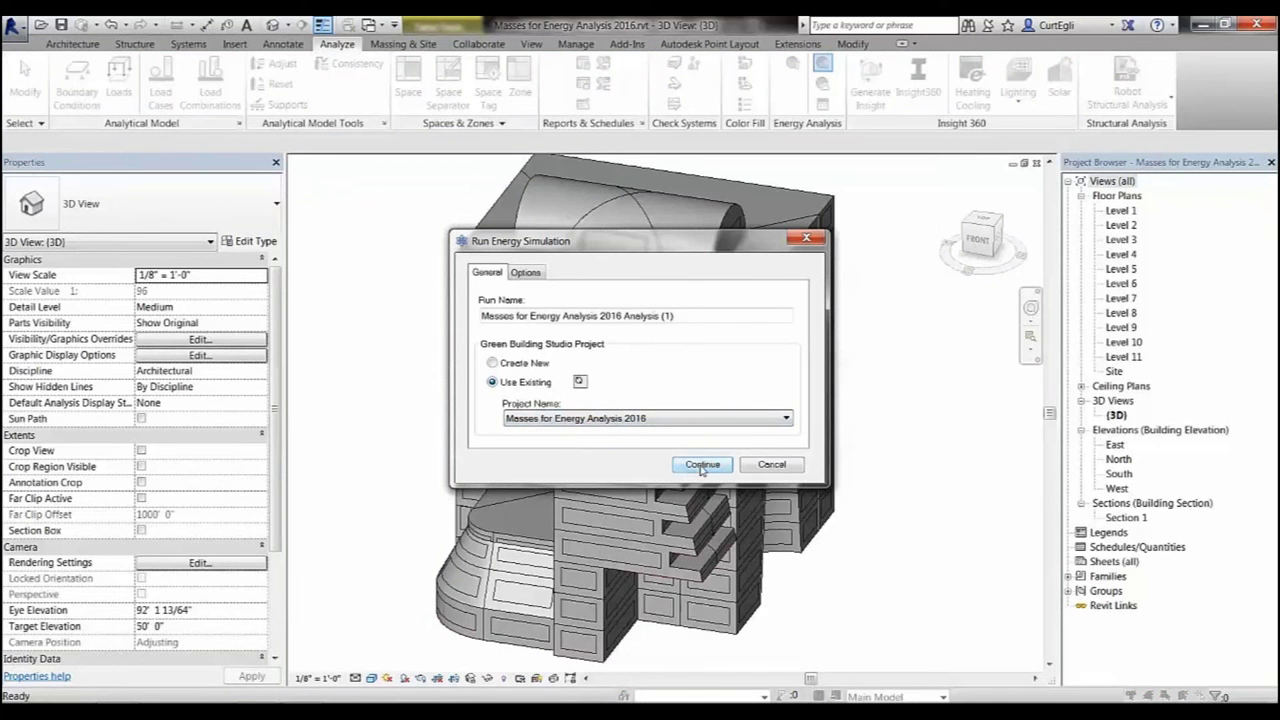
pyautogui.click(702, 465)
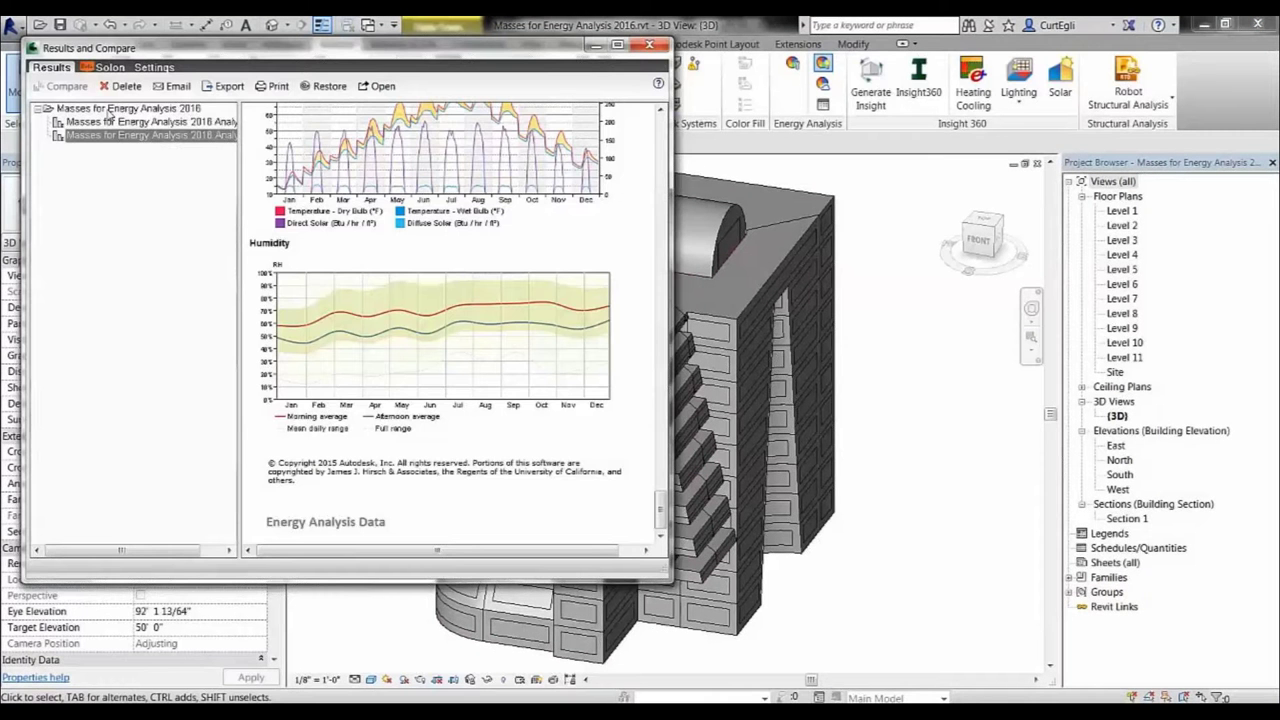
# - Select both energy analysis runs, generate their comparison report and widen the report dialog
pyautogui.keyDown('ctrl'); pyautogui.click(110, 121); pyautogui.keyUp('ctrl')
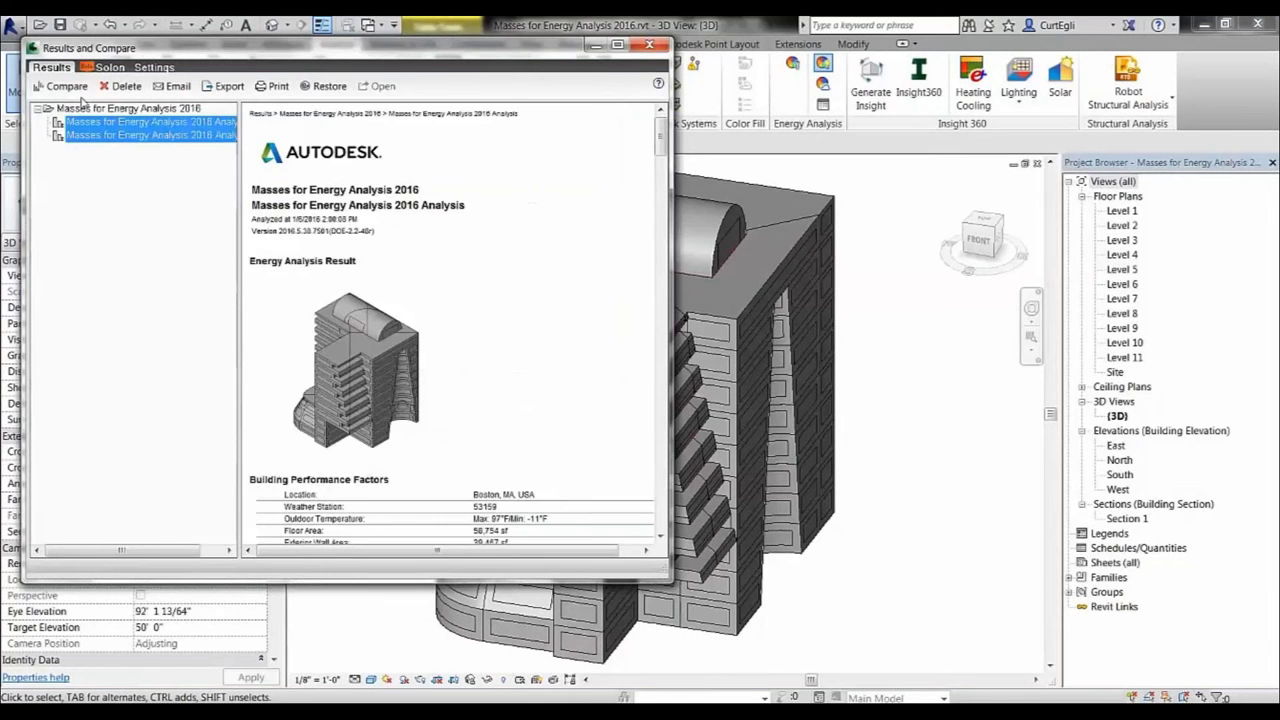
pyautogui.click(66, 87)
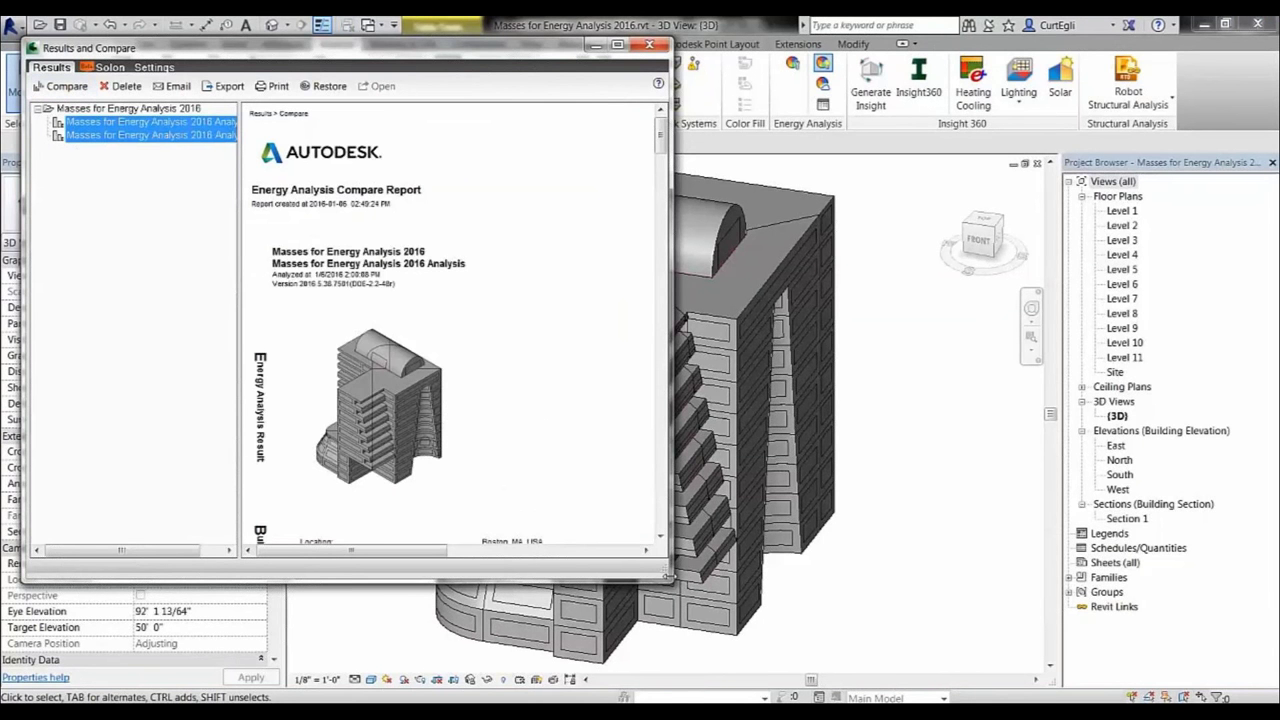
pyautogui.click(724, 567)
pyautogui.moveTo(671, 570); pyautogui.dragTo(975, 570)
pyautogui.moveTo(964, 128); pyautogui.dragTo(965, 224)
# - Scroll down through the comparison report's charts
pyautogui.scroll(-5, 833, 408)
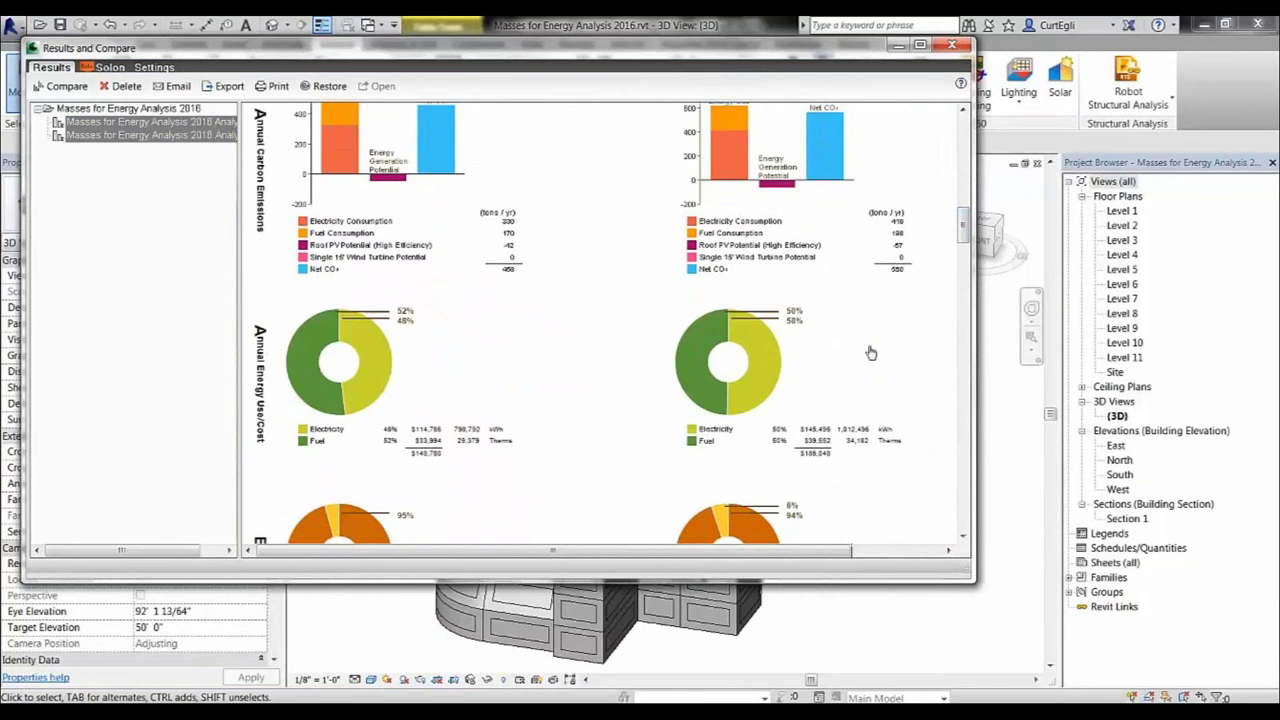
pyautogui.scroll(-3, 833, 408)
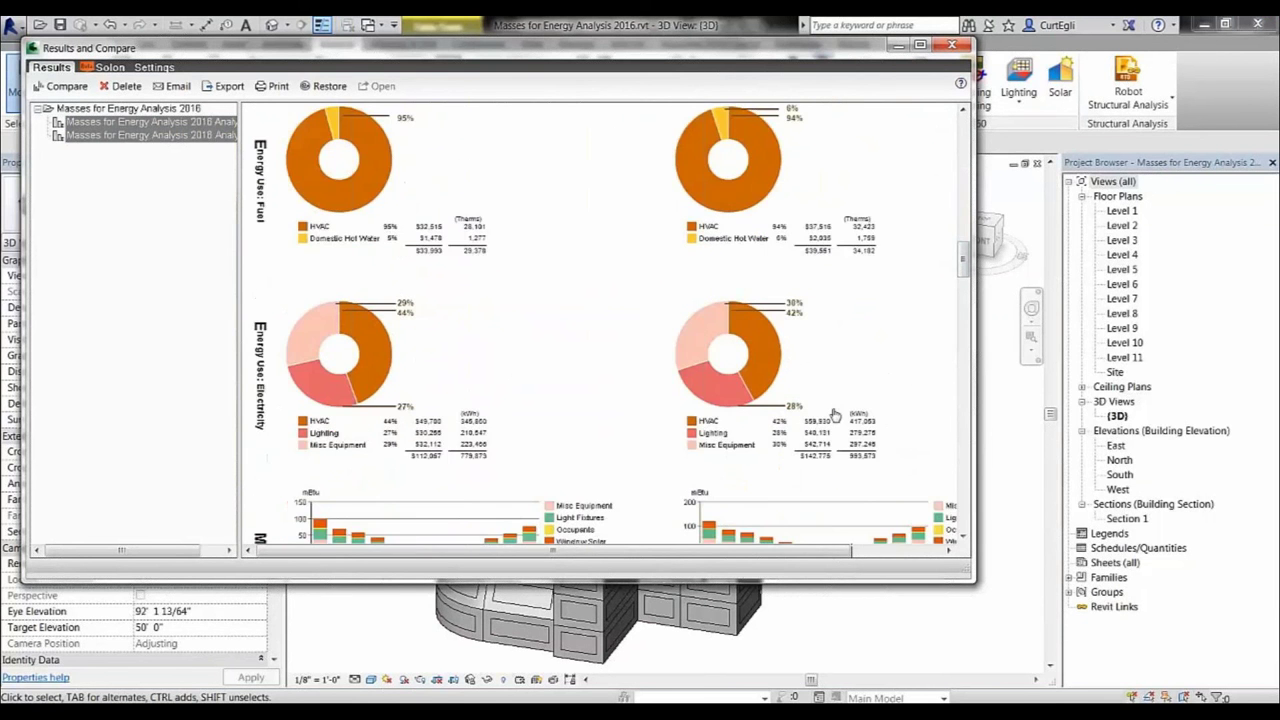
pyautogui.scroll(-3, 833, 413)
pyautogui.scroll(-5, 835, 415)
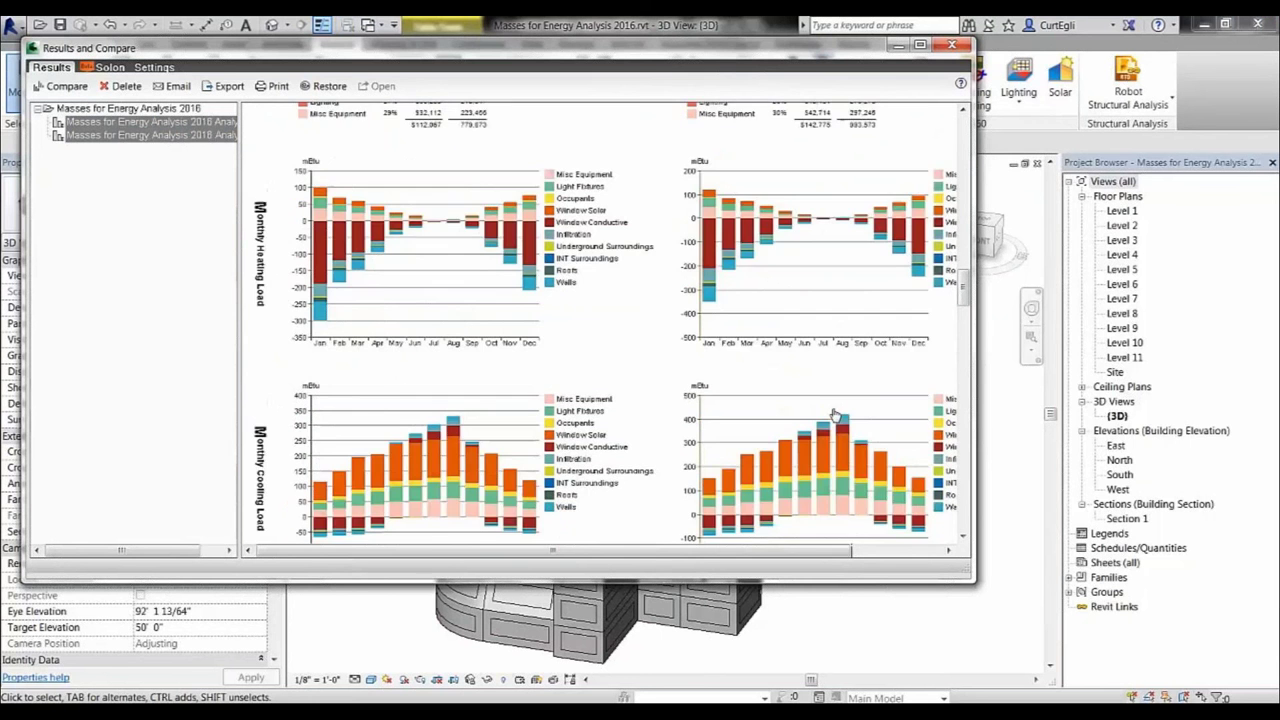
pyautogui.scroll(-6, 835, 415)
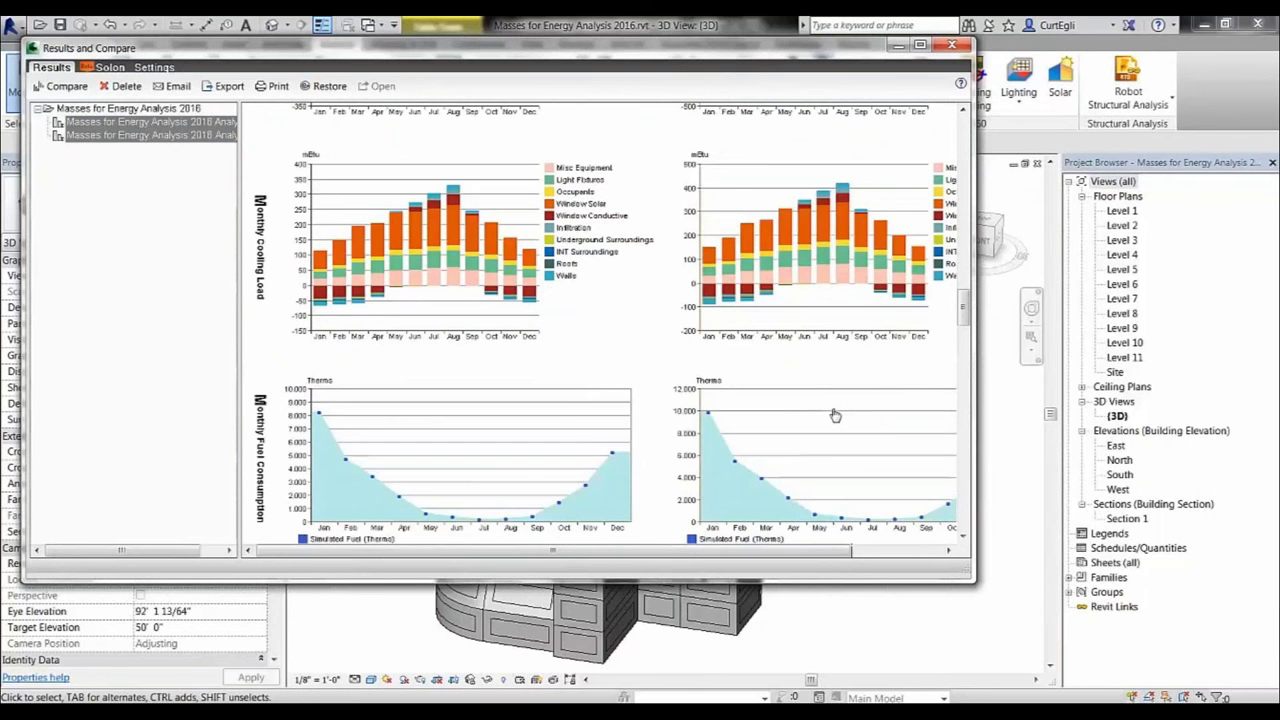
pyautogui.scroll(-15, 835, 415)
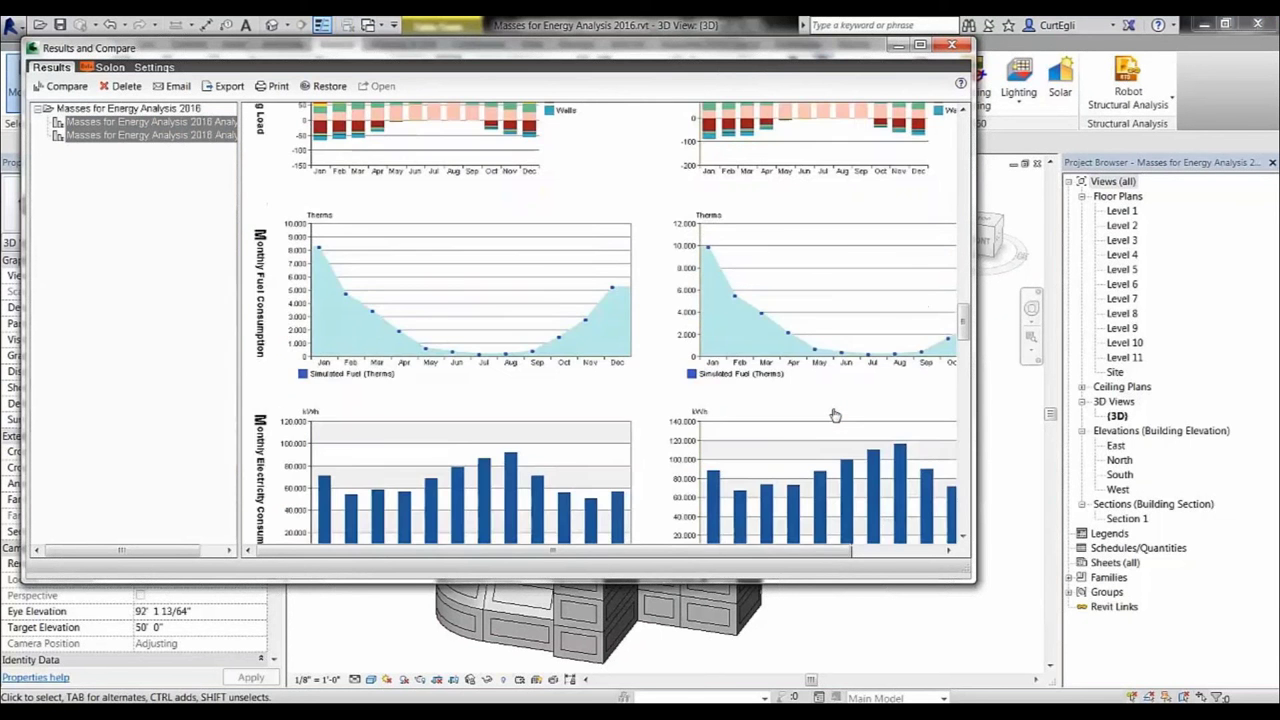
pyautogui.scroll(-7, 835, 415)
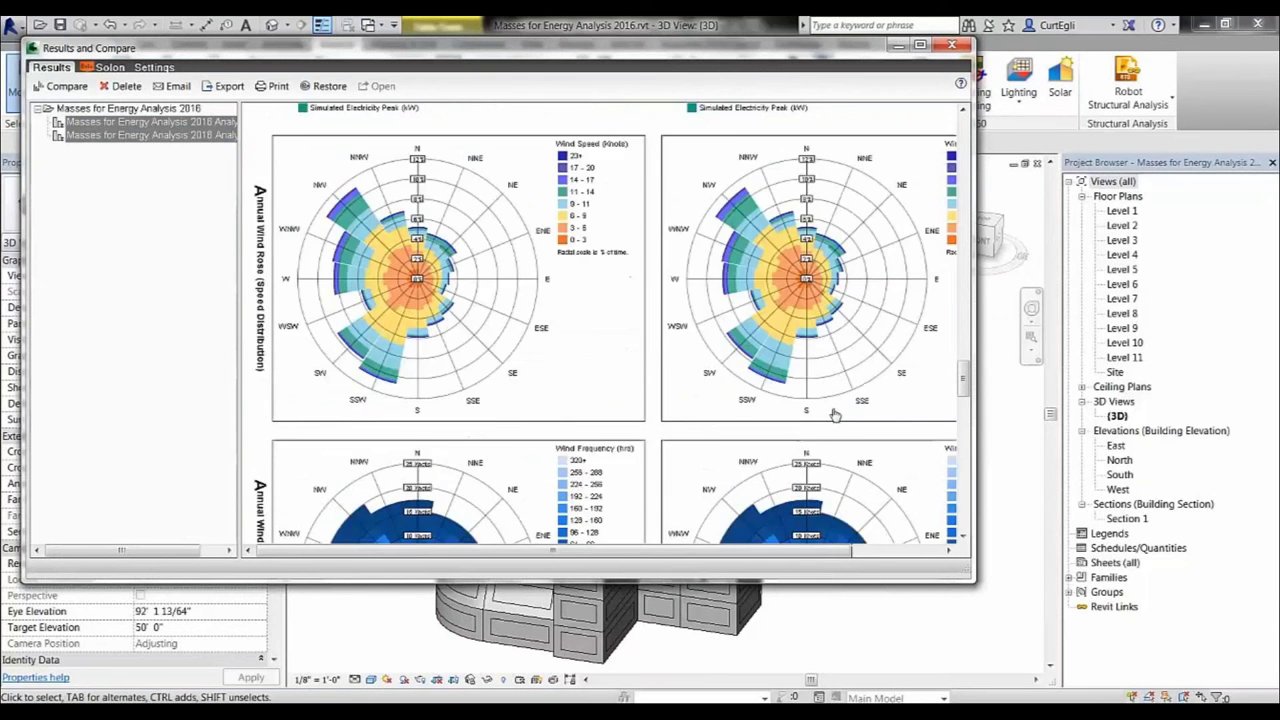
pyautogui.scroll(-7, 835, 415)
pyautogui.scroll(-20, 835, 415)
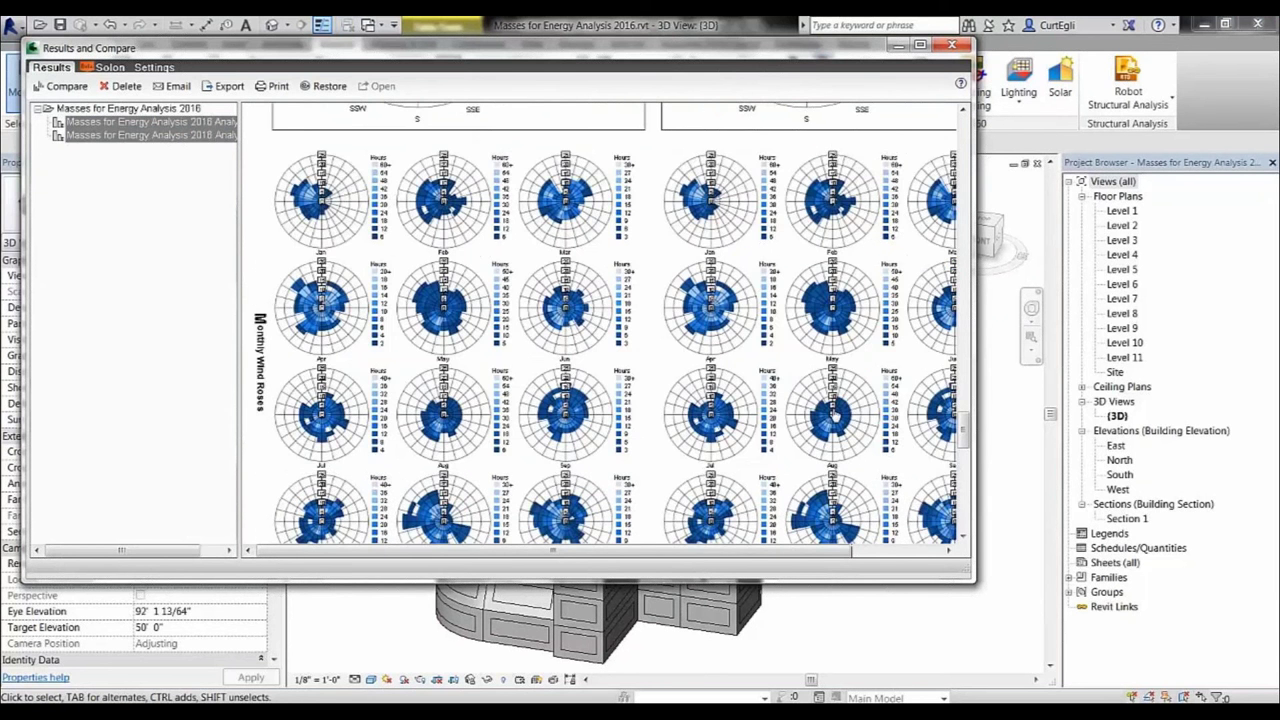
pyautogui.scroll(-8, 835, 415)
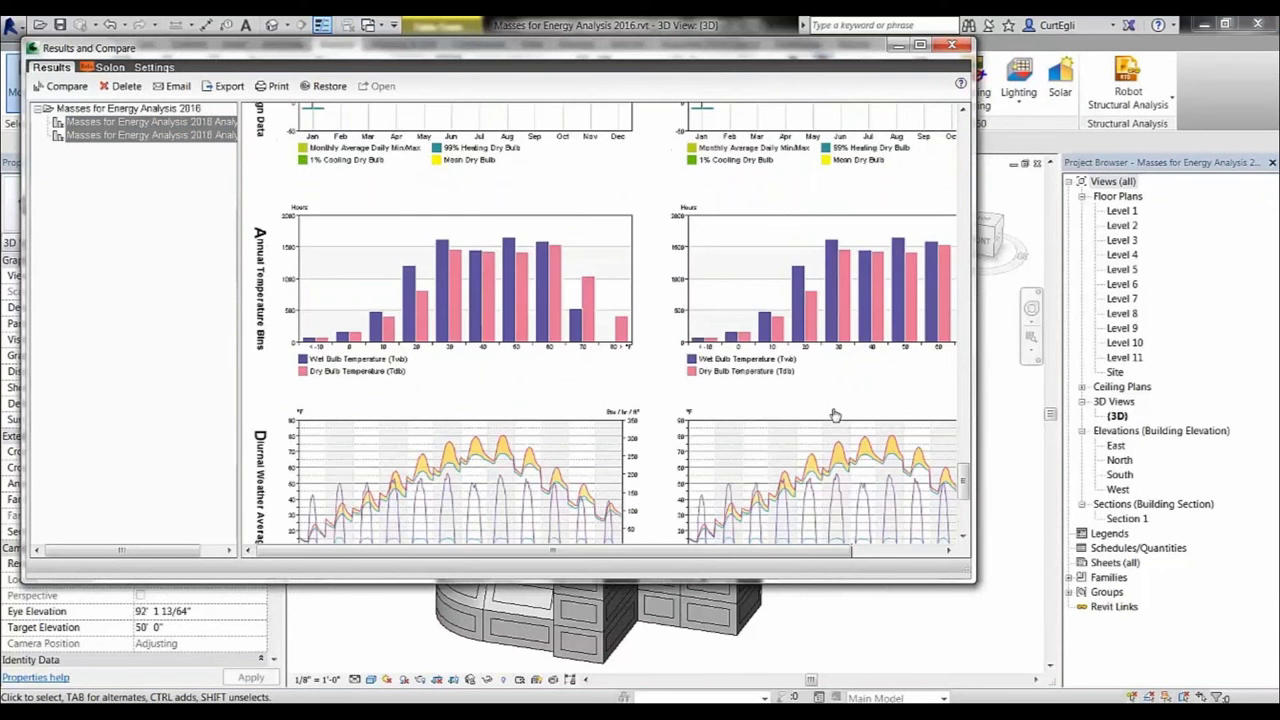
pyautogui.scroll(-5, 835, 415)
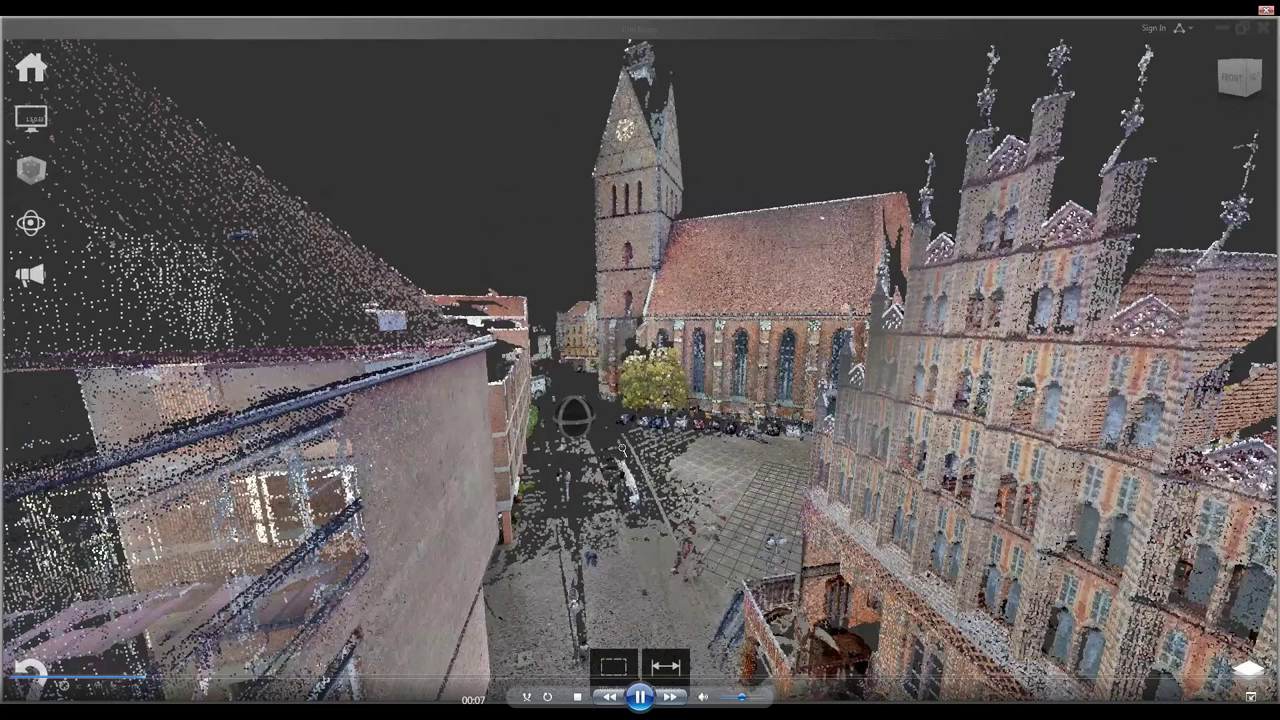
# - Pause and resume the ReCap fly-through video as it descends to street level
pyautogui.press('space')
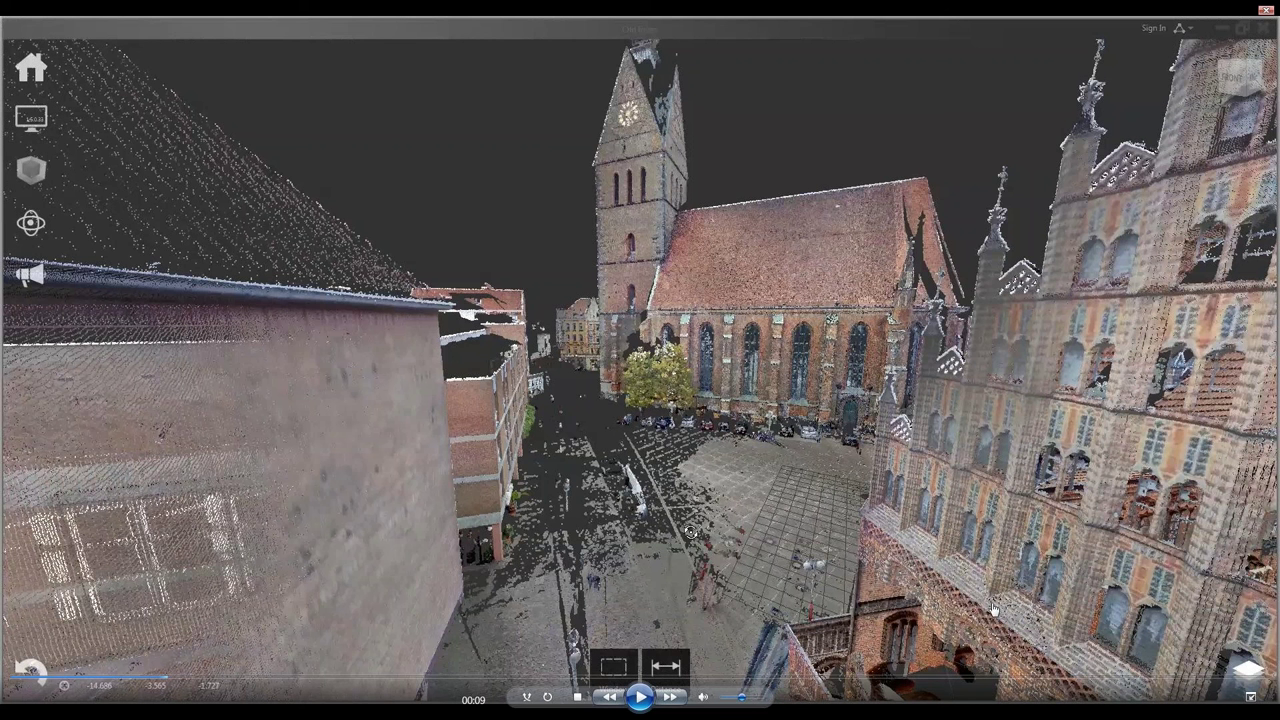
pyautogui.click(641, 697)
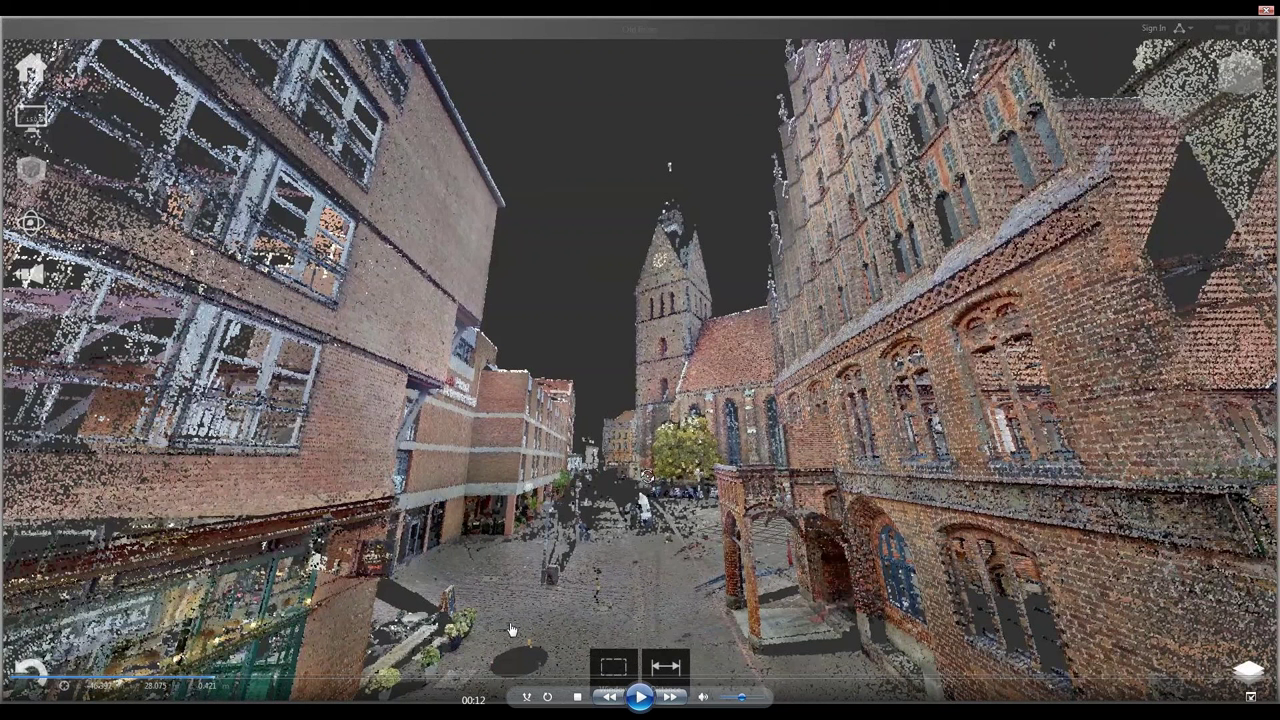
pyautogui.click(641, 698)
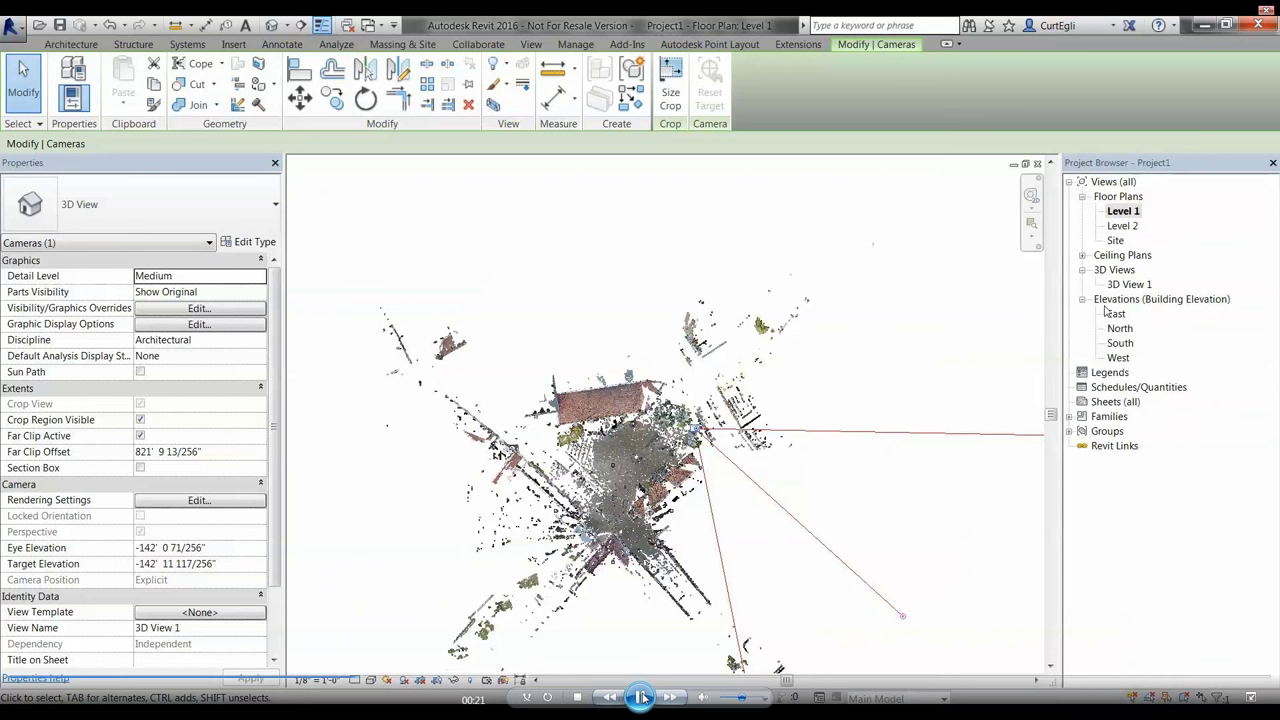
pyautogui.click(641, 697)
# - Resume the demo video showing 3D View 1's street-level point cloud perspective
pyautogui.click(641, 697)
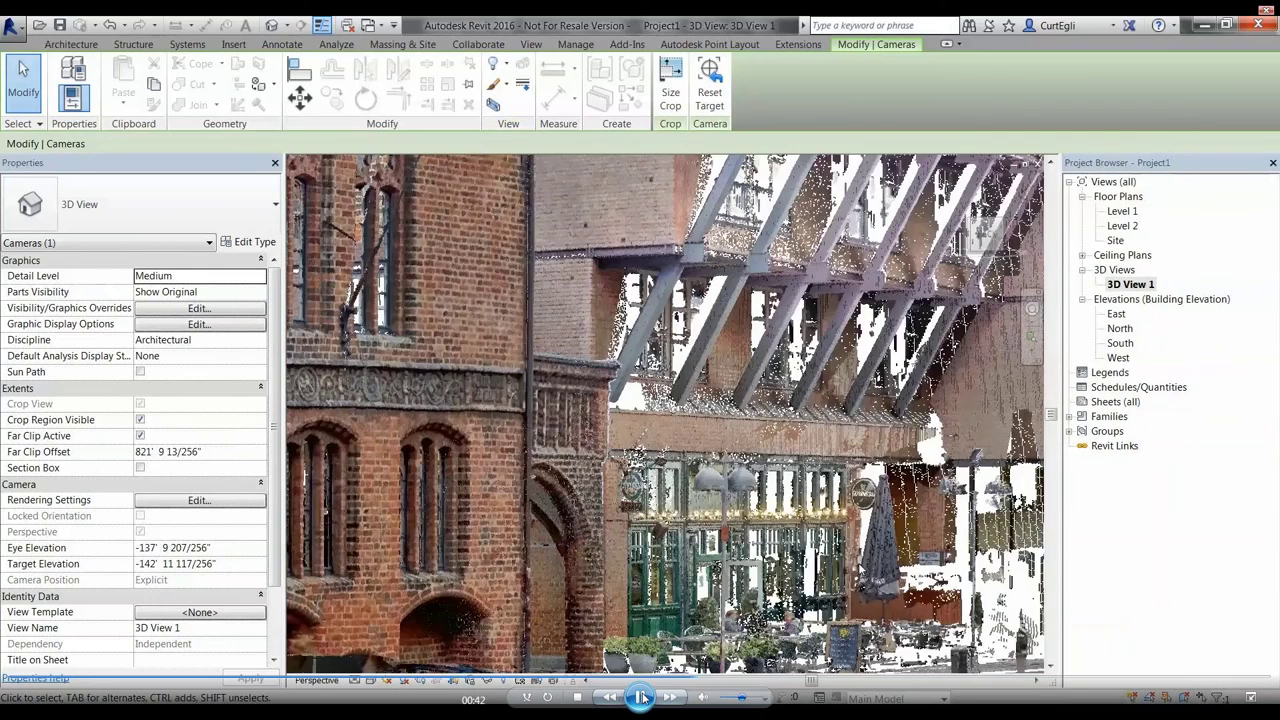
# - Pause, then resume the demo video while the camera moves in on the town hall
pyautogui.click(641, 697)
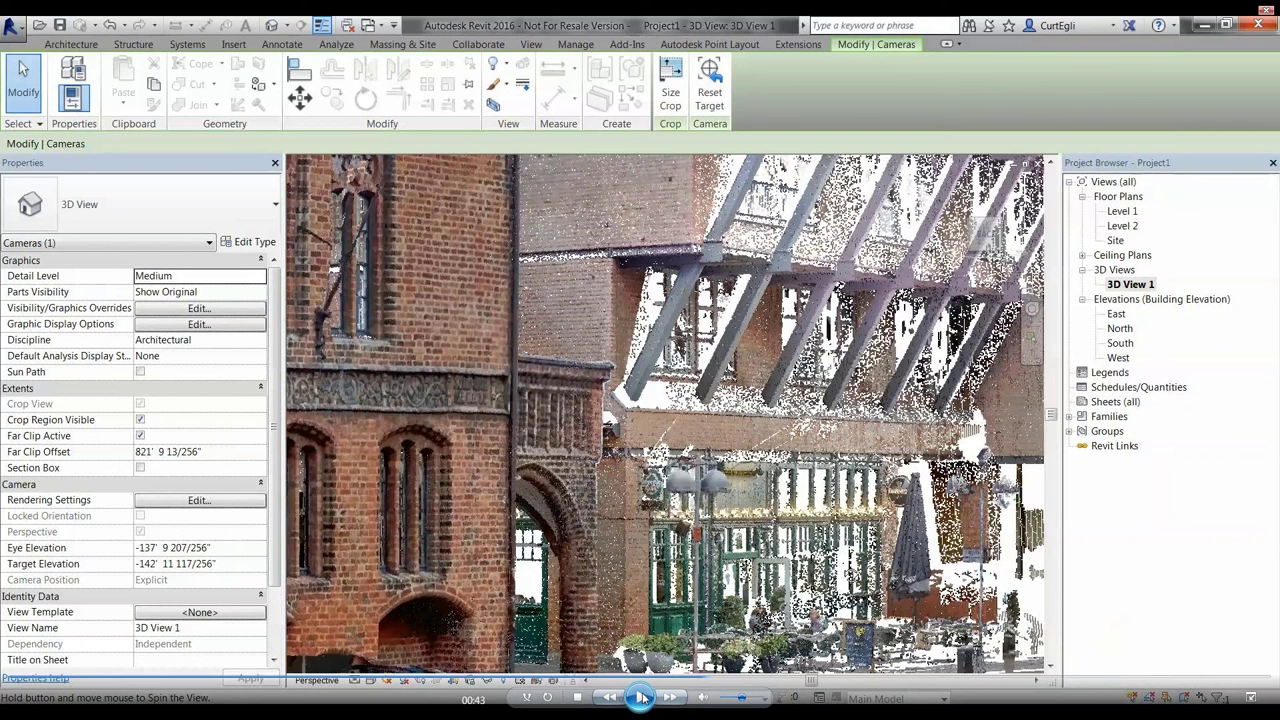
pyautogui.click(641, 697)
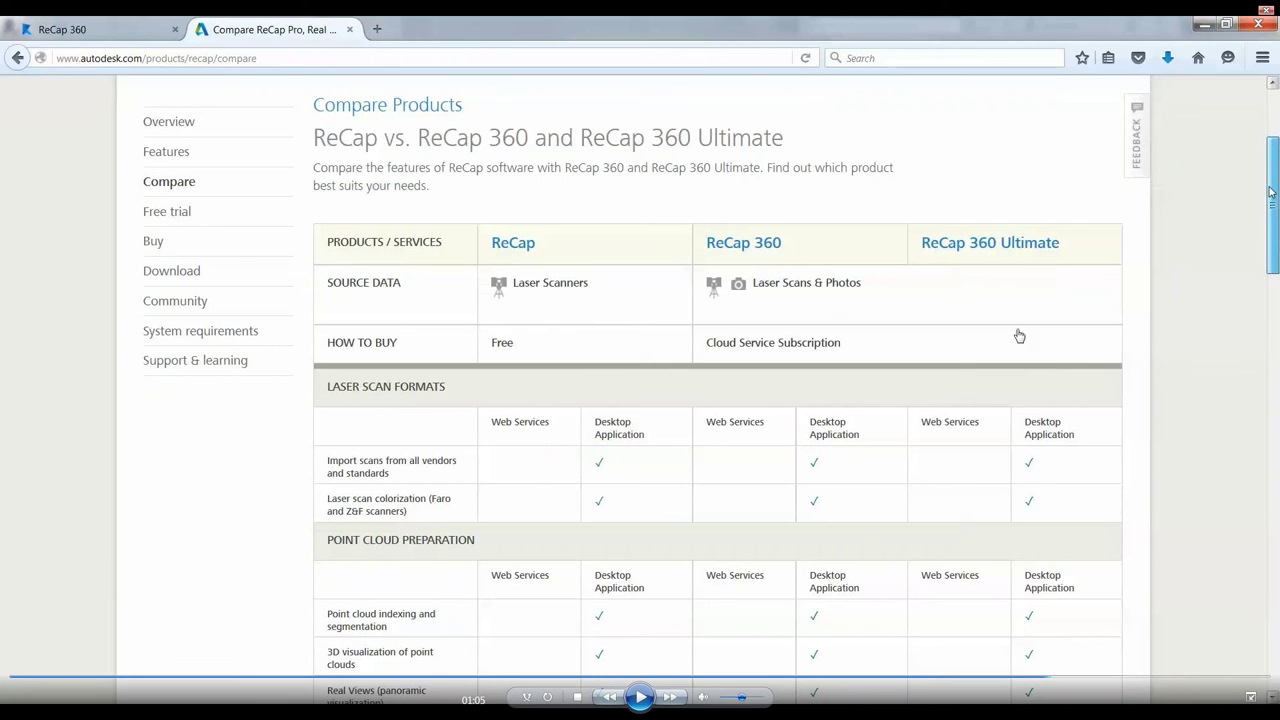
# - Resume the demo video on the ReCap vs. ReCap 360 comparison page
pyautogui.click(642, 697)
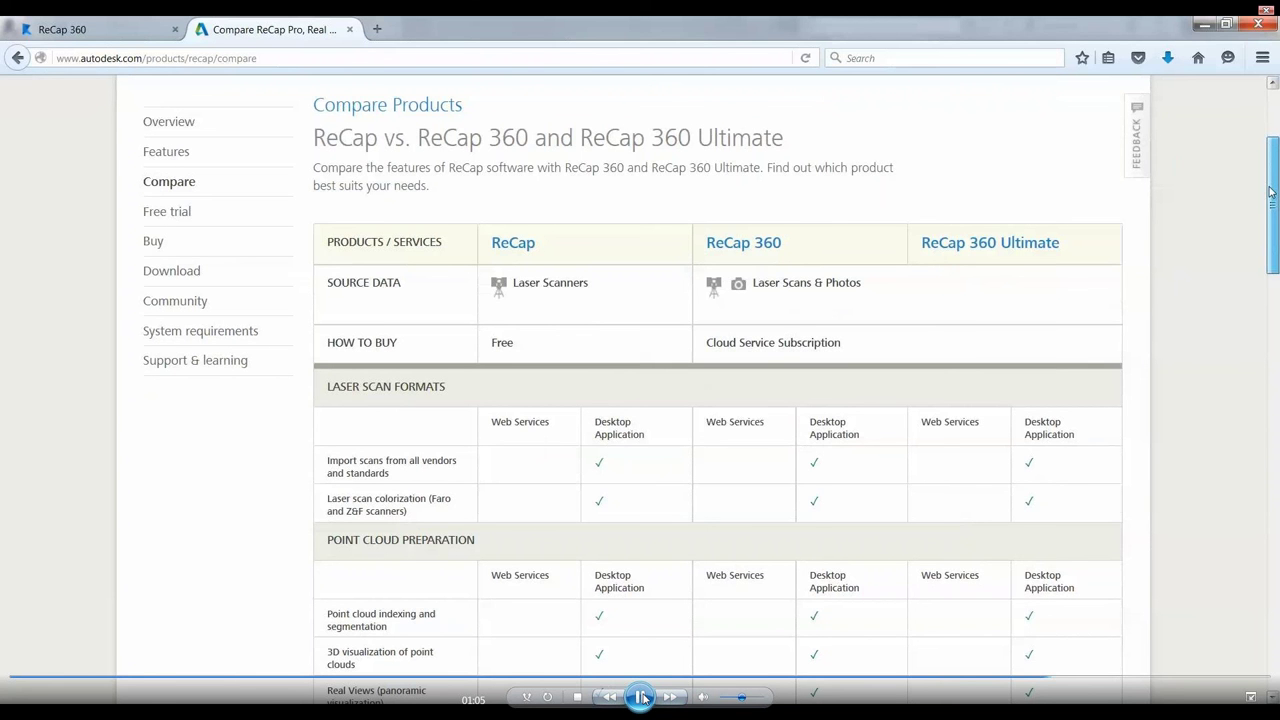